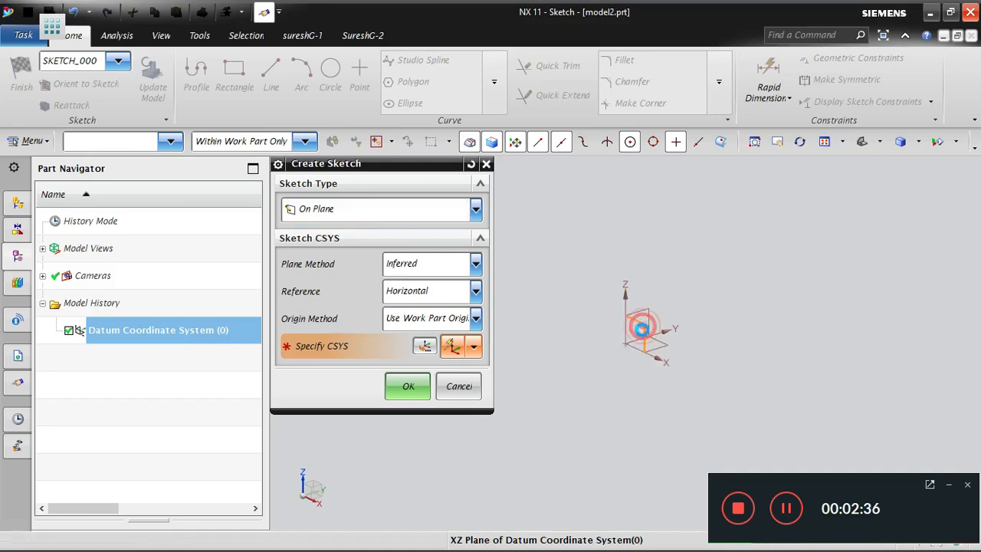
Step: Create a sketch on the XZ plane of the datum coordinate system, with horizontal reference and the work part origin
{"action": "left_click", "coordinate": [642, 325]}
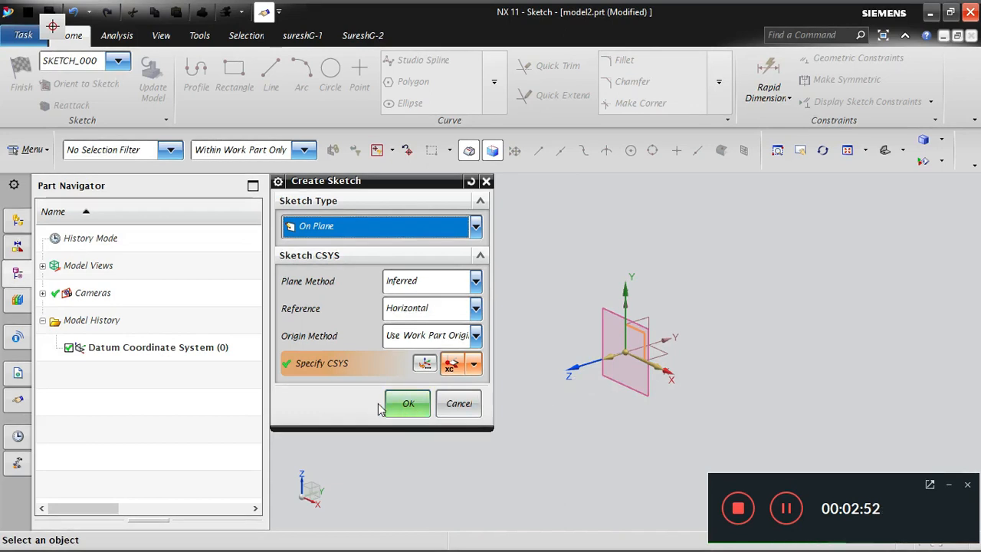
{"action": "double_click", "coordinate": [613, 353]}
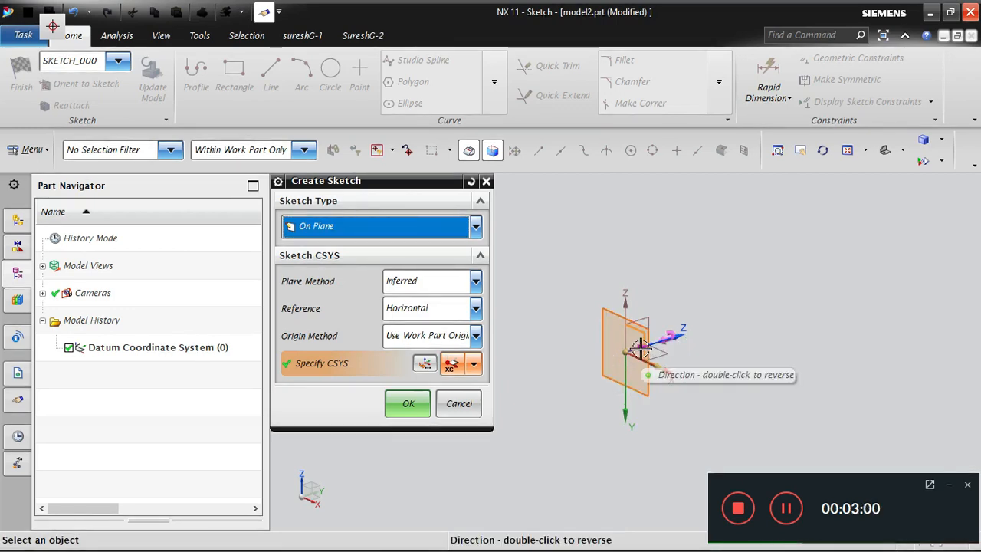
{"action": "double_click", "coordinate": [641, 347]}
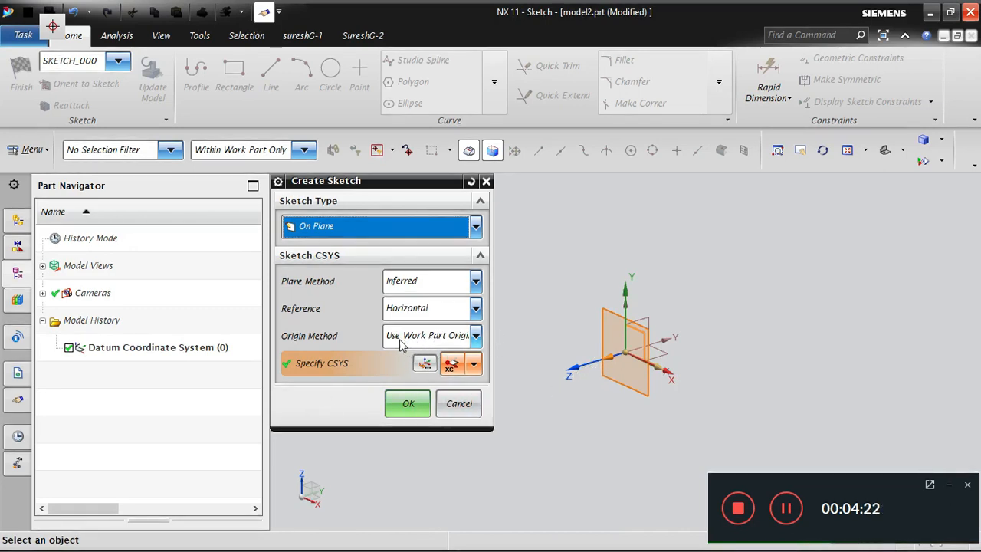
{"action": "left_click", "coordinate": [477, 338]}
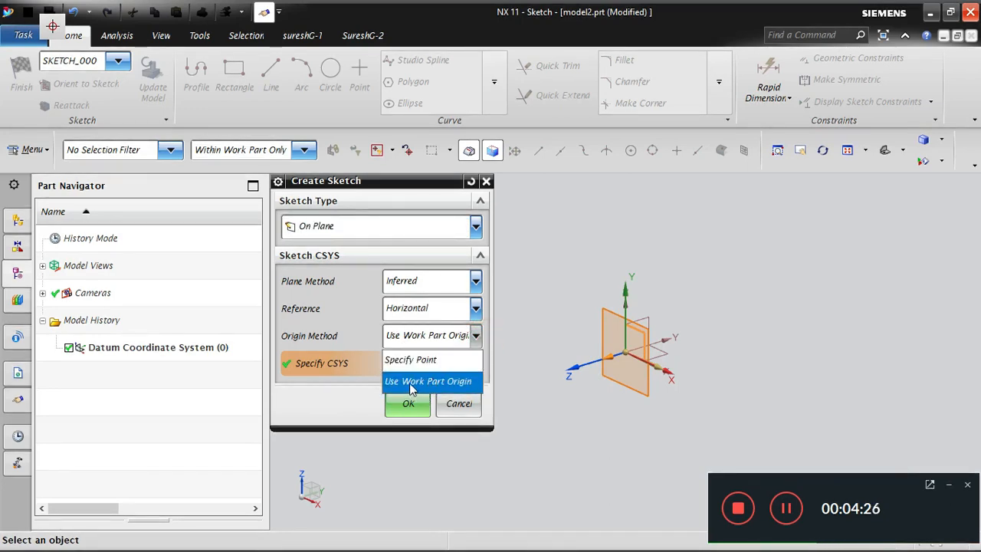
{"action": "left_click", "coordinate": [434, 381]}
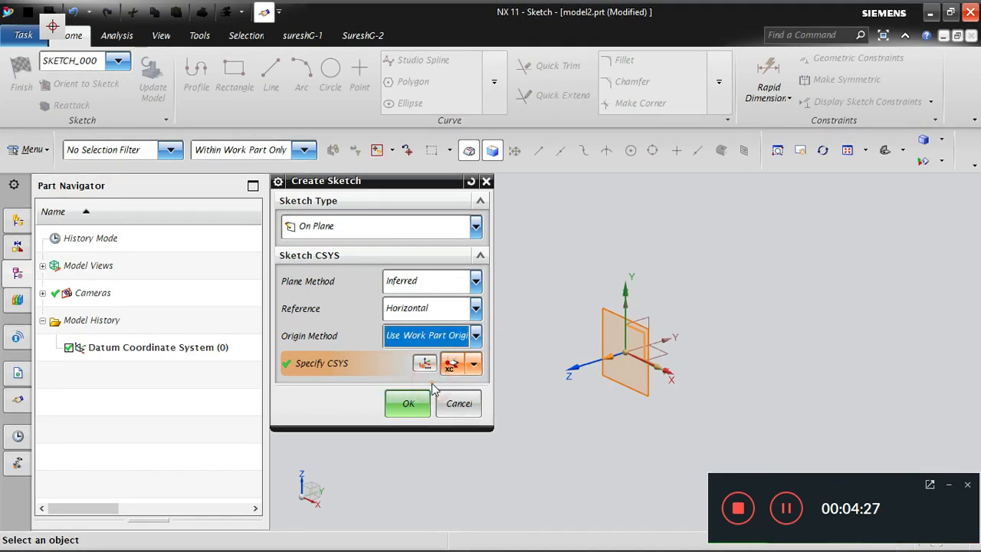
{"action": "left_click", "coordinate": [473, 338]}
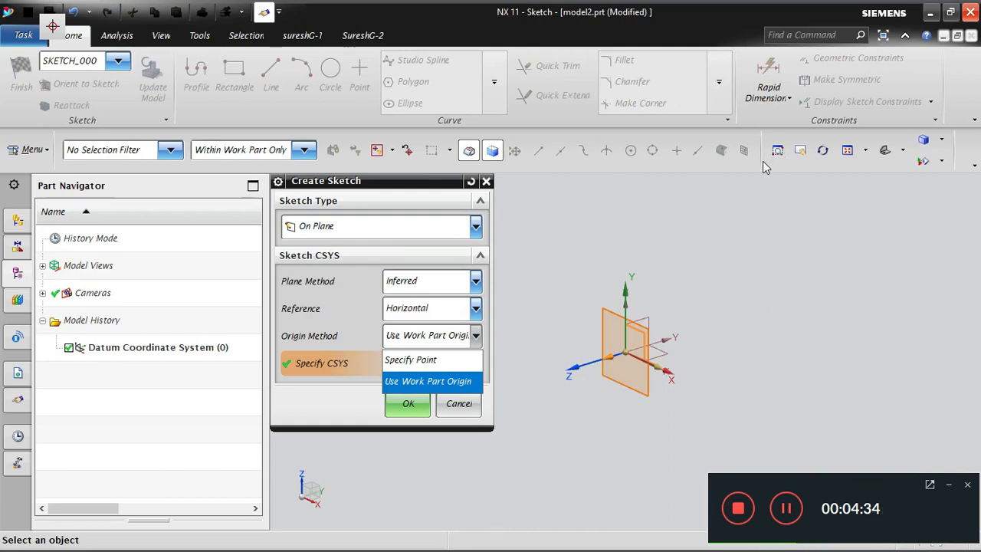
{"action": "left_click", "coordinate": [452, 381]}
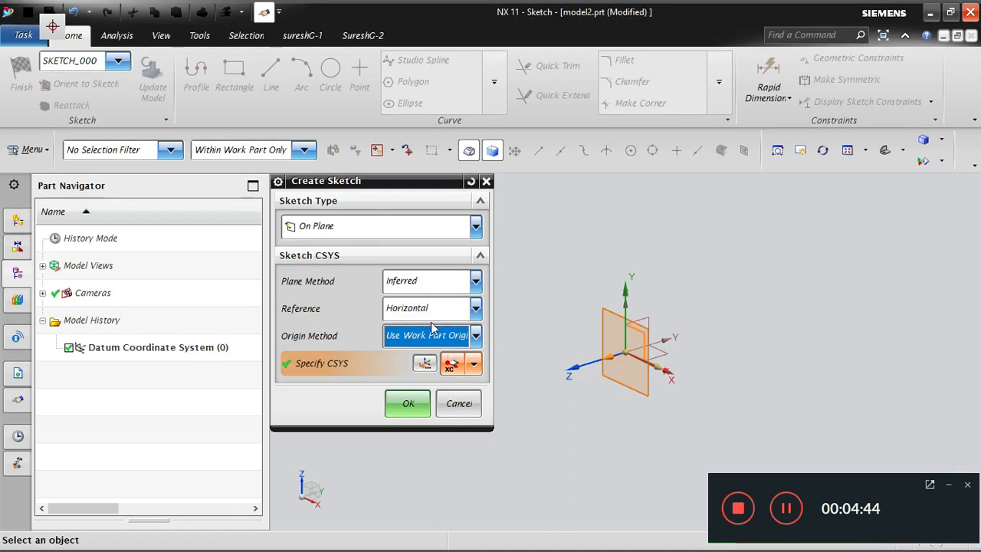
{"action": "left_click", "coordinate": [407, 406]}
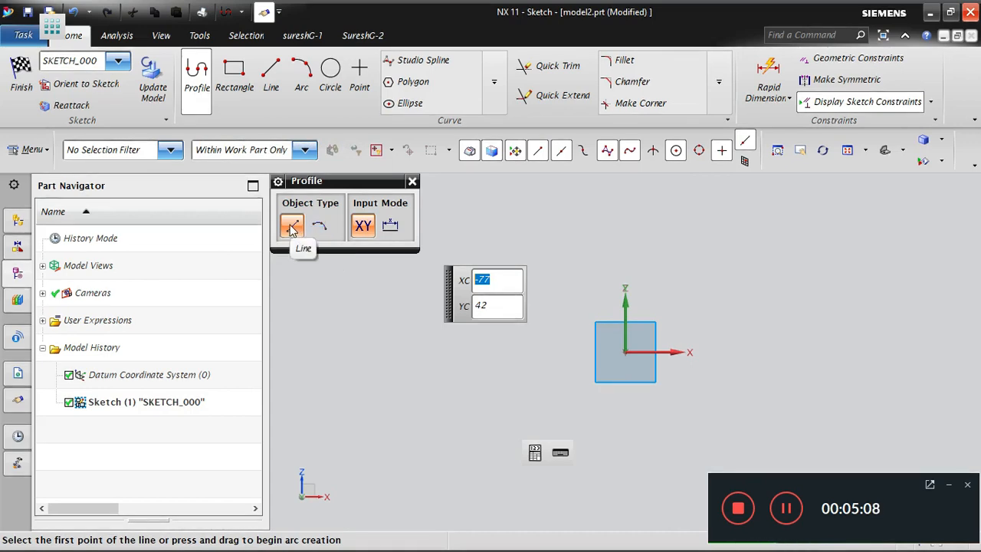
Step: Draw connected profile lines: about 93 mm horizontal, 33 mm up from its right end, 24.9 mm back left, and 25 mm down
{"action": "left_click", "coordinate": [564, 228]}
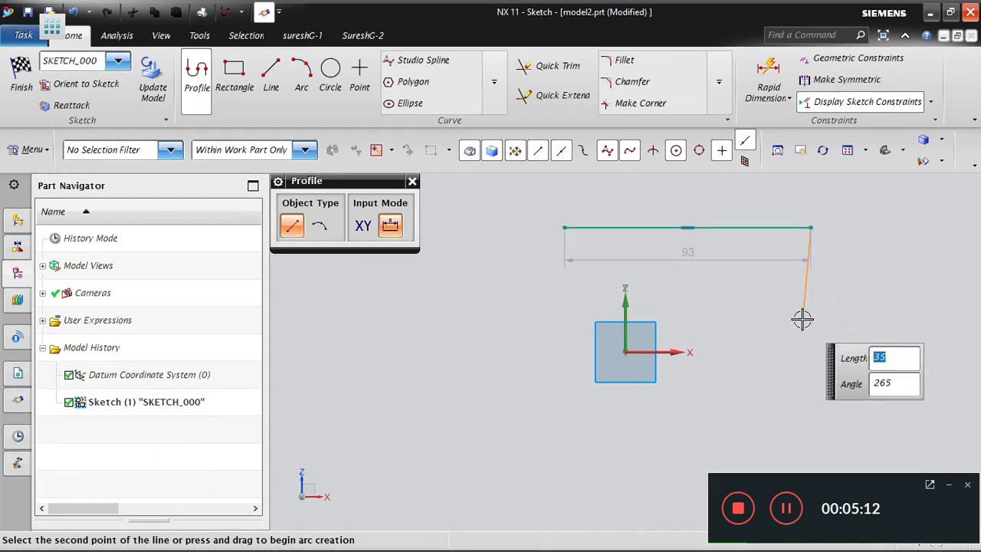
{"action": "scroll", "coordinate": [771, 400], "scroll_direction": "down", "scroll_amount": 3}
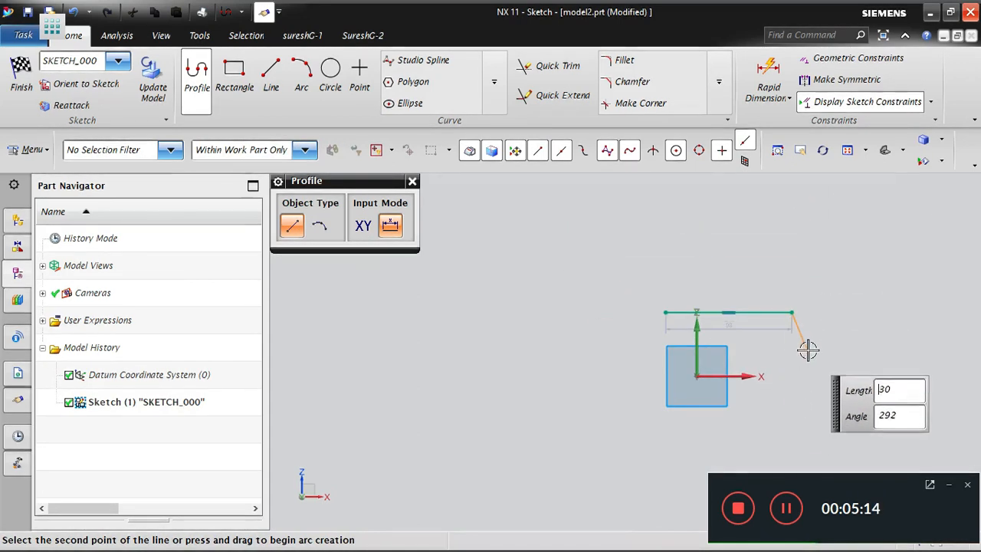
{"action": "scroll", "coordinate": [808, 328], "scroll_direction": "up", "scroll_amount": 3}
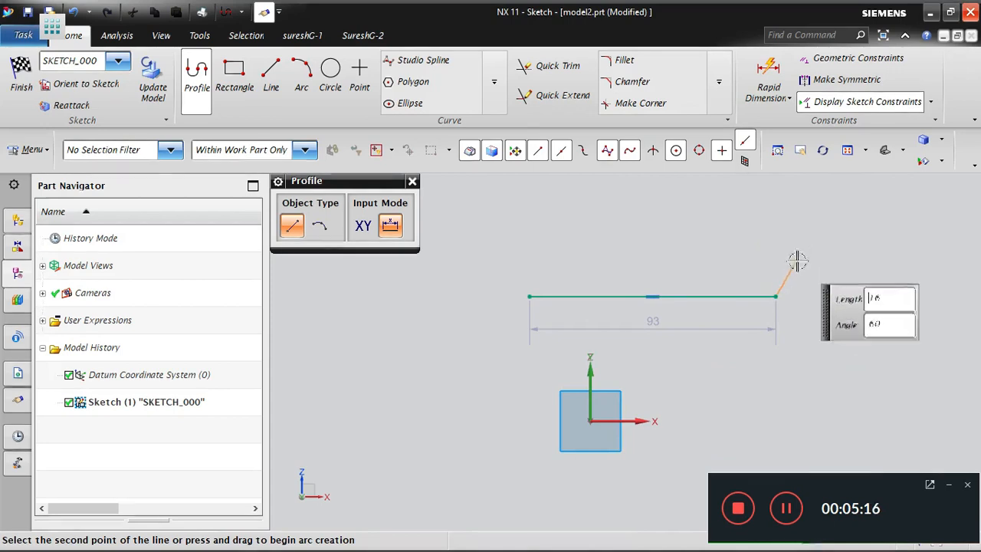
{"action": "left_click", "coordinate": [770, 208]}
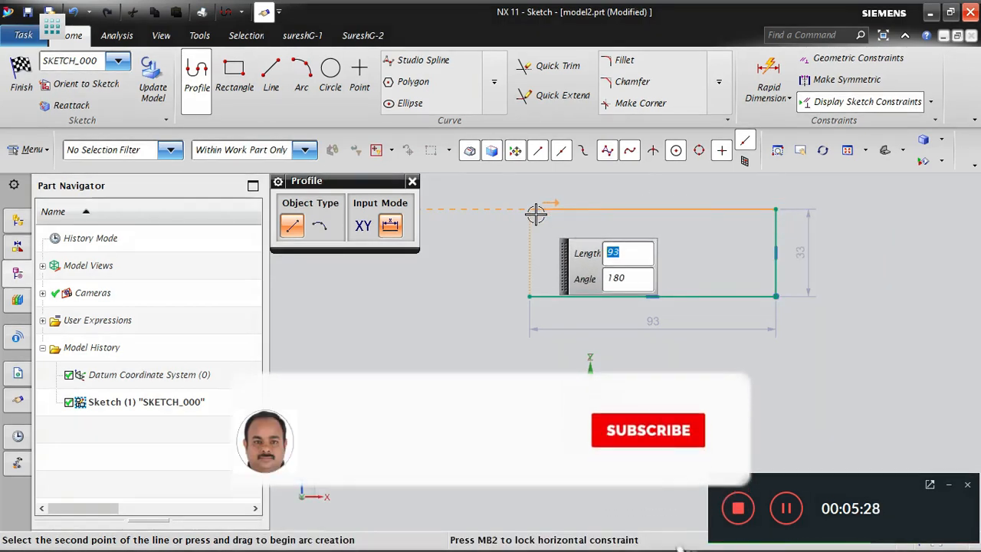
{"action": "left_click", "coordinate": [710, 211]}
{"action": "left_click", "coordinate": [708, 273]}
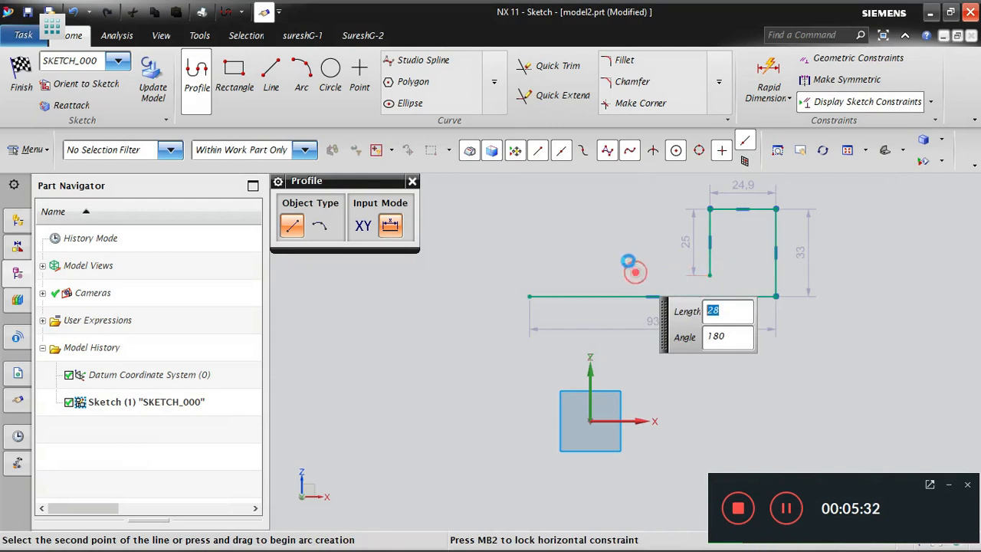
Step: Continue the profile left with a 28 mm horizontal line, a short slanted rise, a 29 mm horizontal line and a 27 mm slanted line
{"action": "left_click", "coordinate": [634, 273]}
{"action": "left_click", "coordinate": [625, 243]}
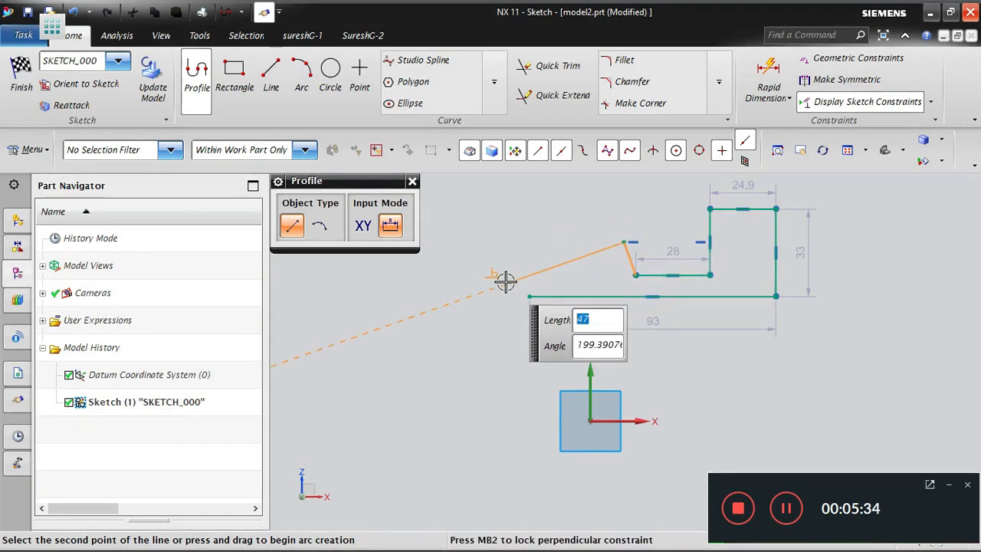
{"action": "left_click", "coordinate": [546, 242]}
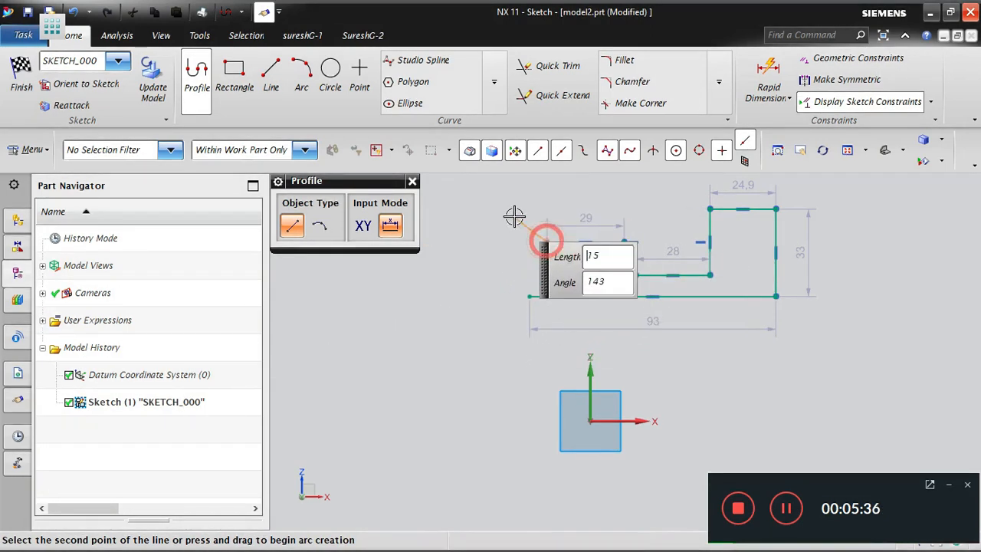
{"action": "left_click", "coordinate": [488, 200]}
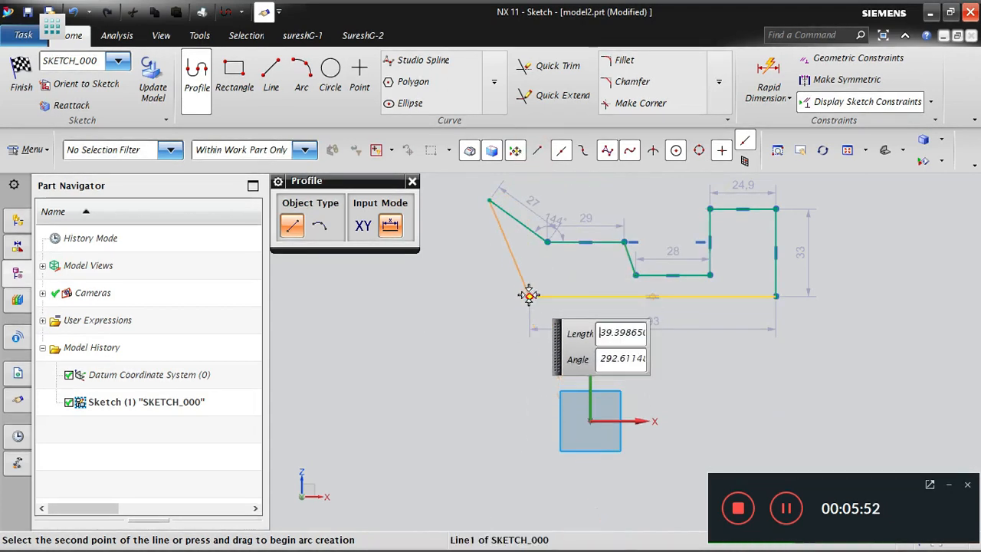
Step: Restrict curve snapping to end points and close the profile at the left end of the long bottom line
{"action": "left_click", "coordinate": [560, 150]}
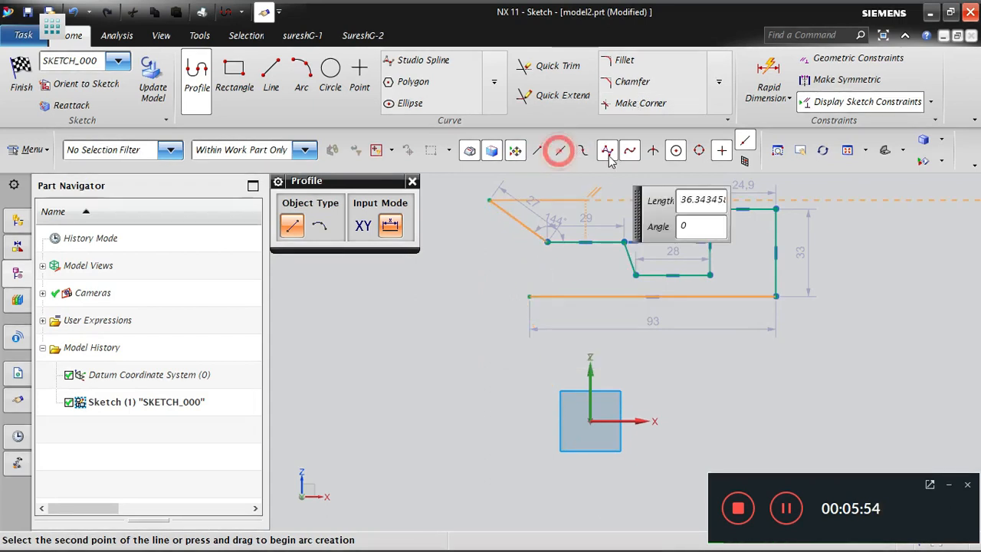
{"action": "left_click", "coordinate": [612, 151]}
{"action": "left_click", "coordinate": [634, 150]}
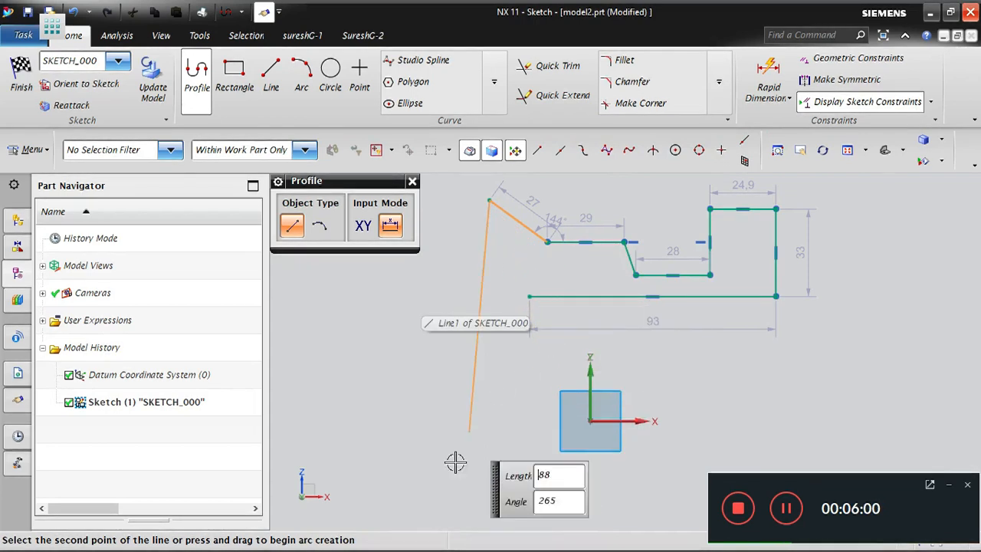
{"action": "left_click", "coordinate": [537, 149]}
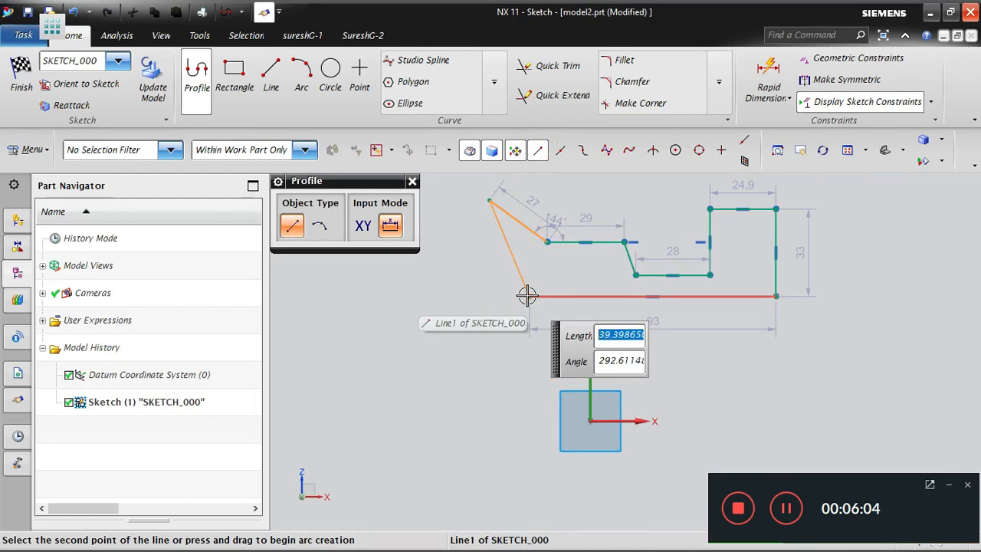
{"action": "left_click", "coordinate": [530, 297]}
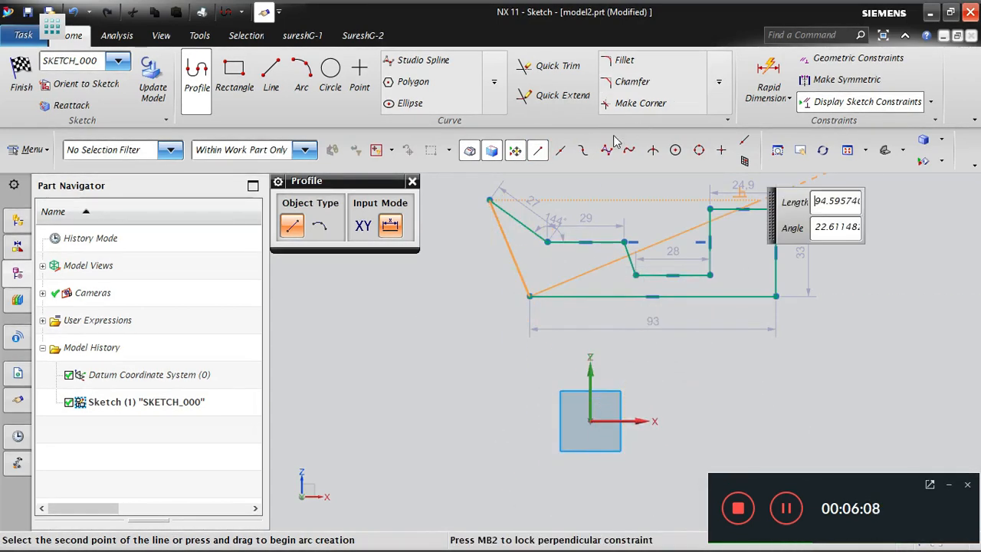
Step: Using midpoint snapping, draw lines from the lower-left corner to the upper 29 mm line's midpoint and on to the bottom line's midpoint
{"action": "left_click", "coordinate": [560, 150]}
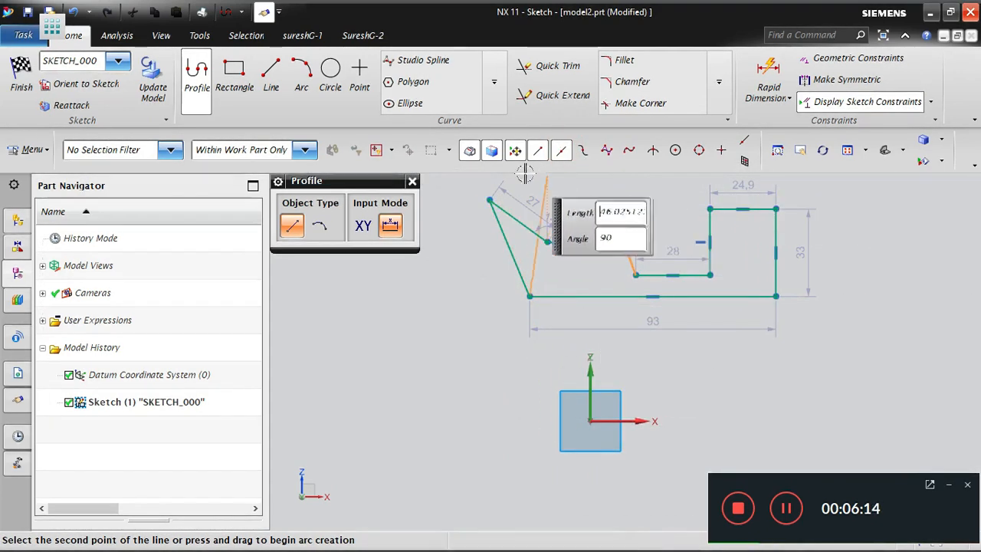
{"action": "left_click", "coordinate": [539, 149]}
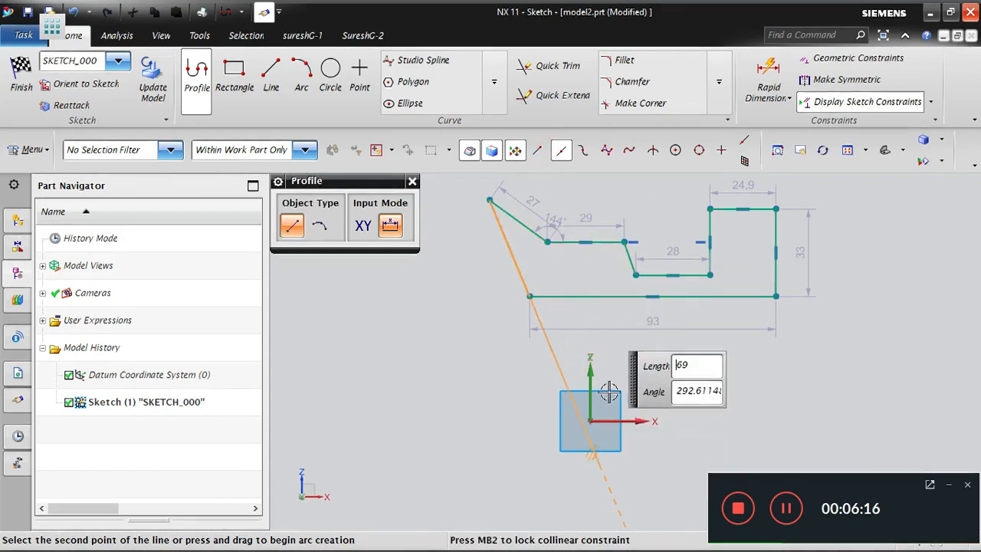
{"action": "left_click", "coordinate": [489, 201]}
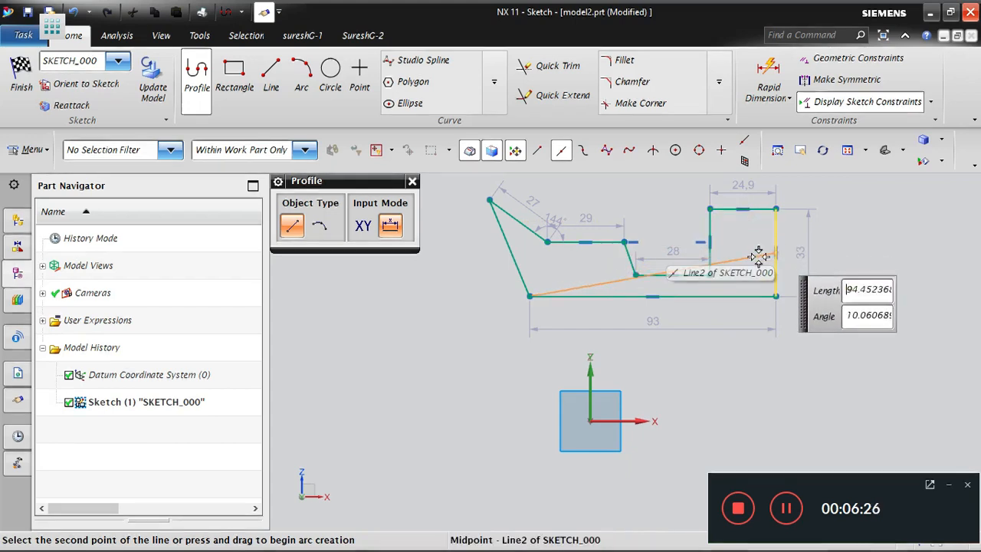
{"action": "left_click", "coordinate": [584, 242]}
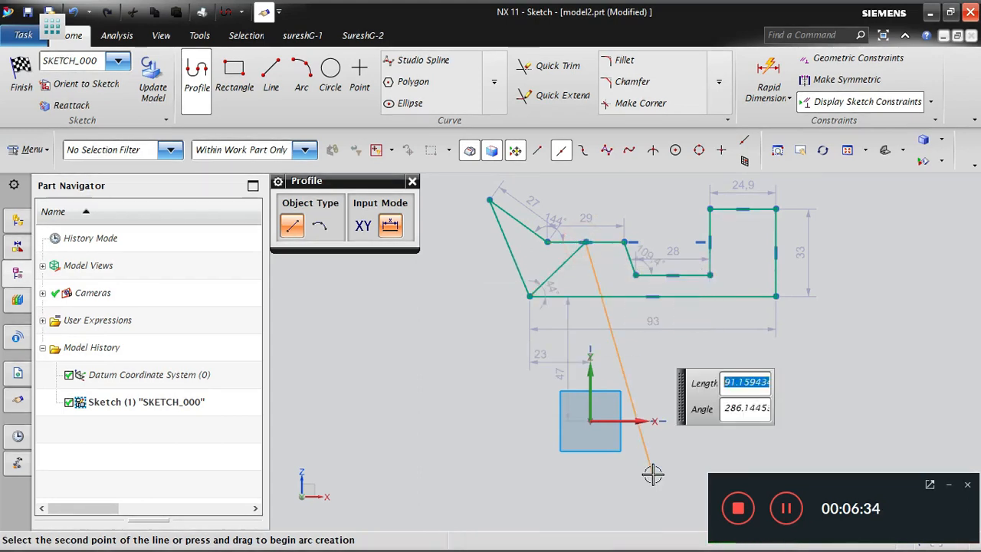
{"action": "left_click", "coordinate": [652, 295]}
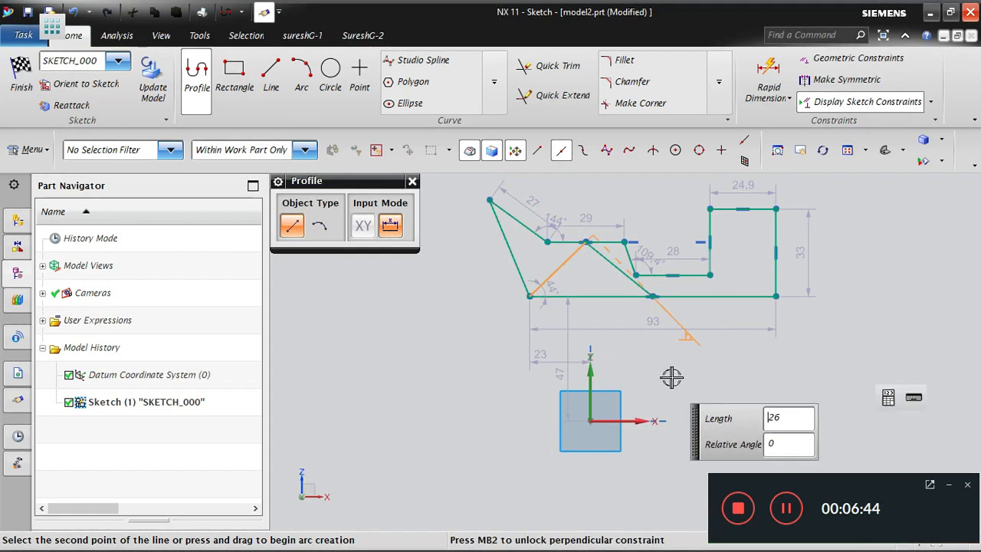
{"action": "right_click", "coordinate": [796, 337]}
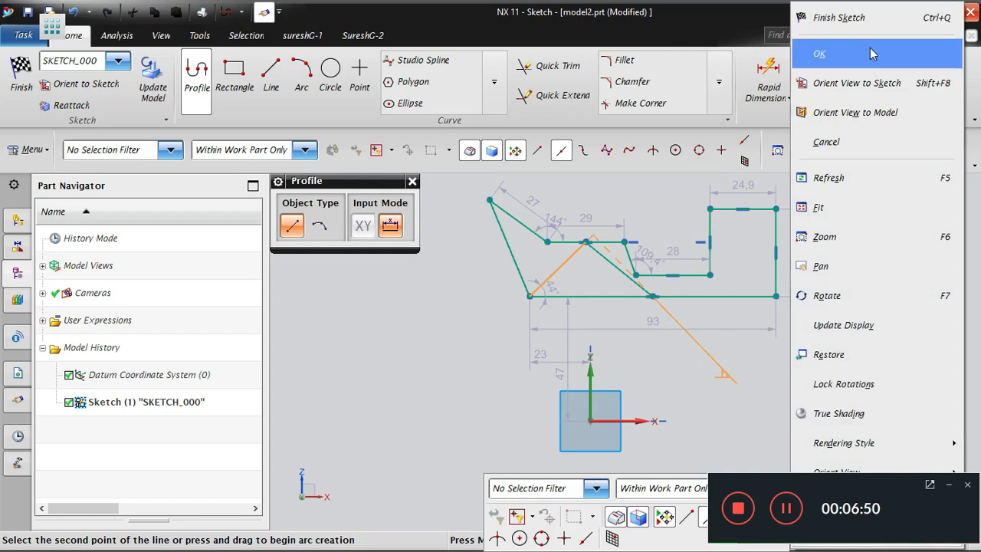
{"action": "left_click", "coordinate": [819, 53]}
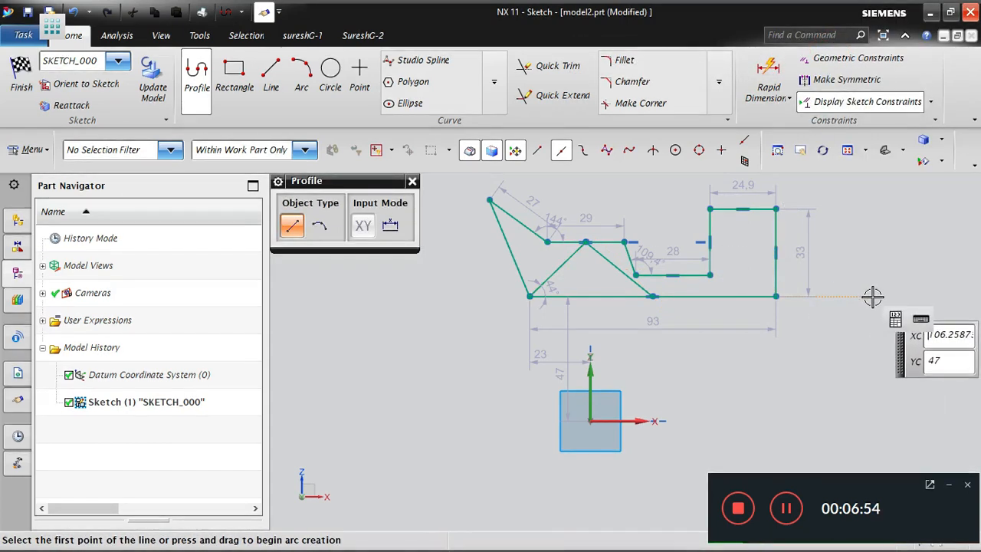
{"action": "key", "text": "Escape"}
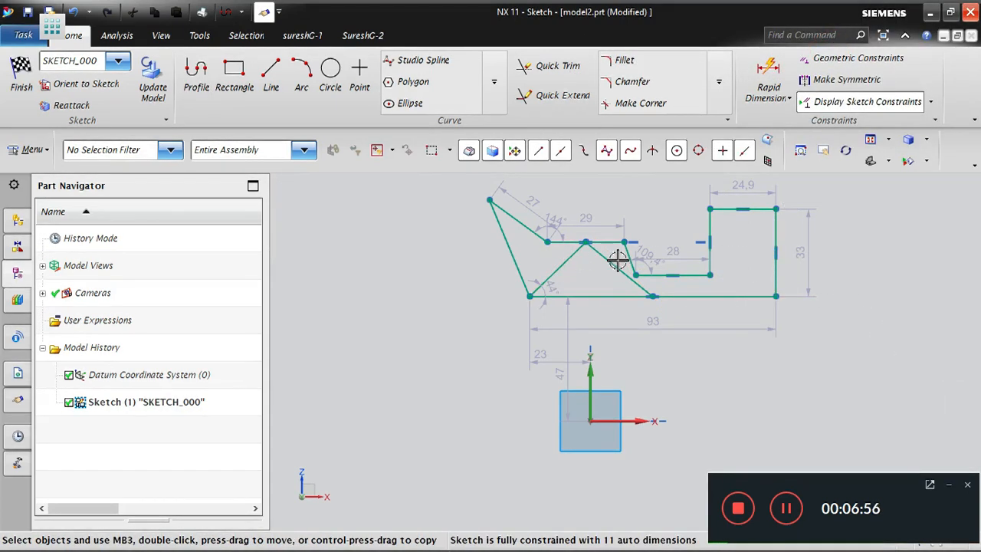
Step: Delete the two diagonal lines connecting the midpoints inside the profile
{"action": "left_click", "coordinate": [608, 260]}
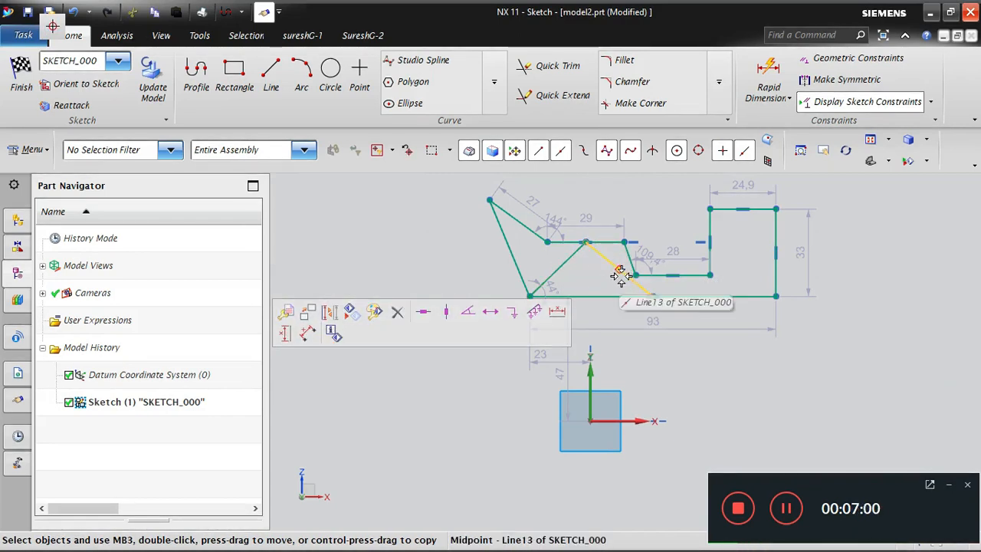
{"action": "left_click", "coordinate": [562, 260]}
{"action": "right_click", "coordinate": [562, 260]}
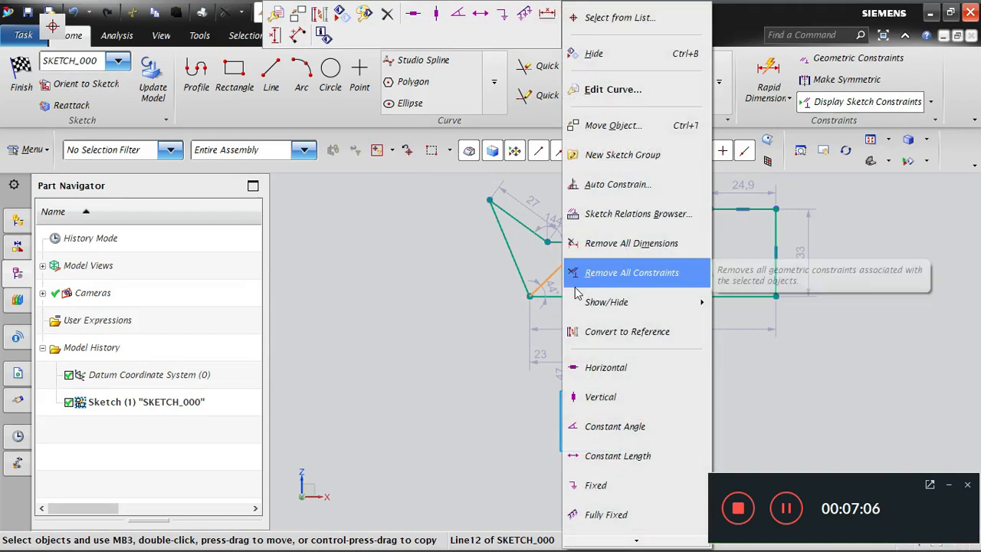
{"action": "left_click", "coordinate": [388, 16]}
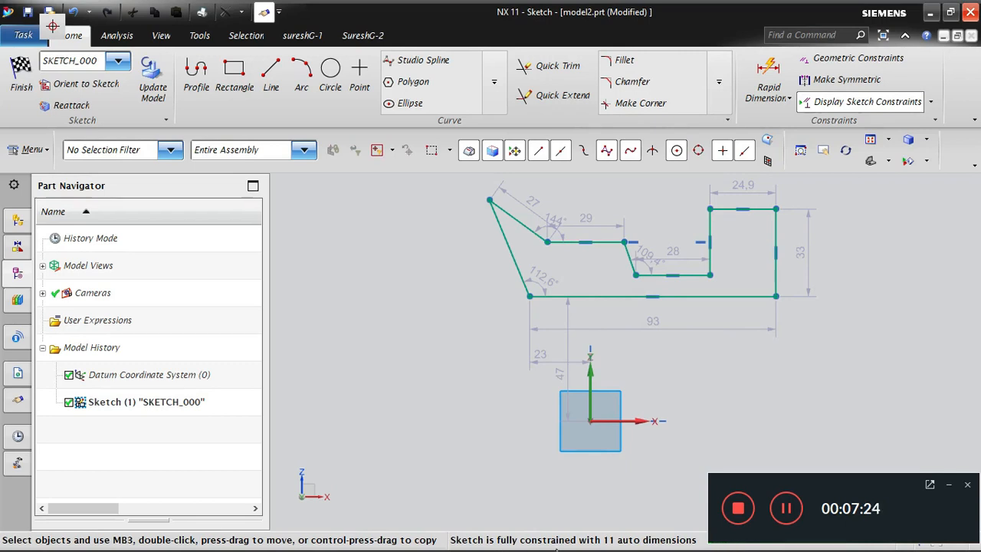
Step: Set the height dimension of the profile's right vertical line to 50 mm
{"action": "left_click", "coordinate": [949, 487]}
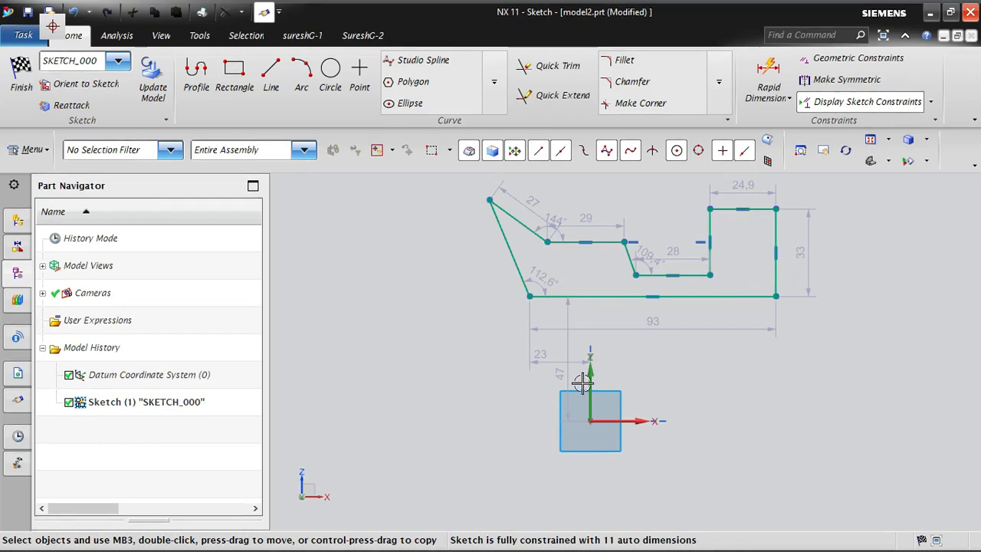
{"action": "left_click", "coordinate": [808, 257]}
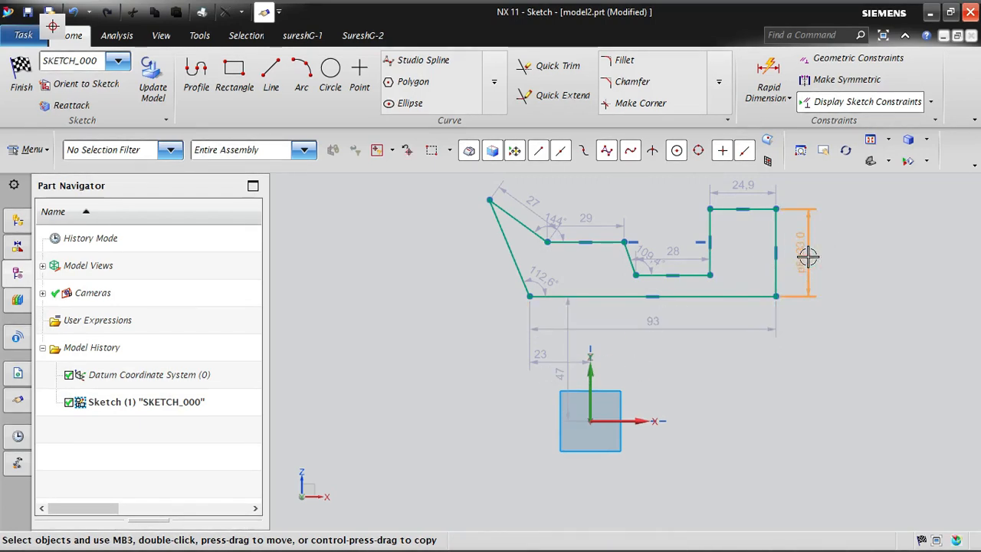
{"action": "double_click", "coordinate": [808, 256]}
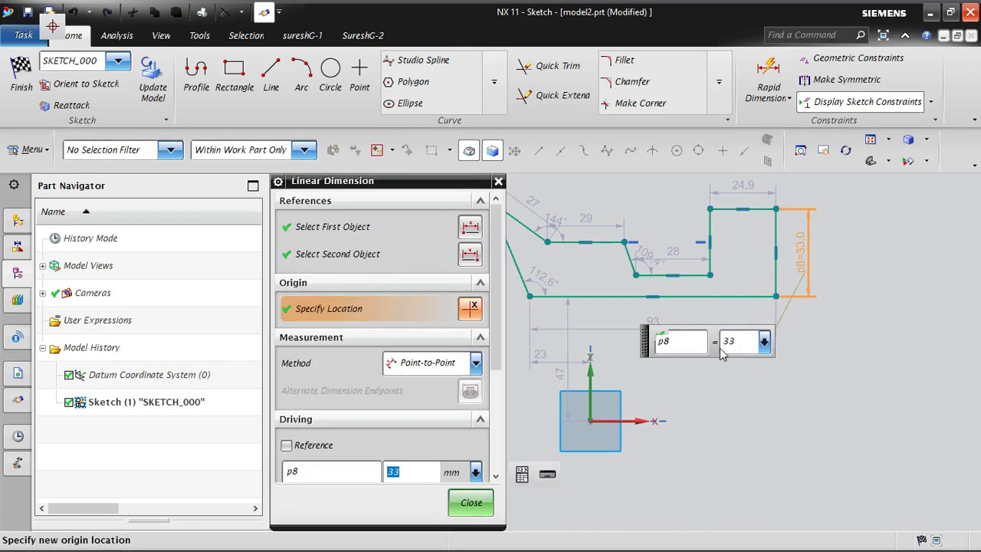
{"action": "left_click_drag", "start_coordinate": [736, 344], "coordinate": [723, 340]}
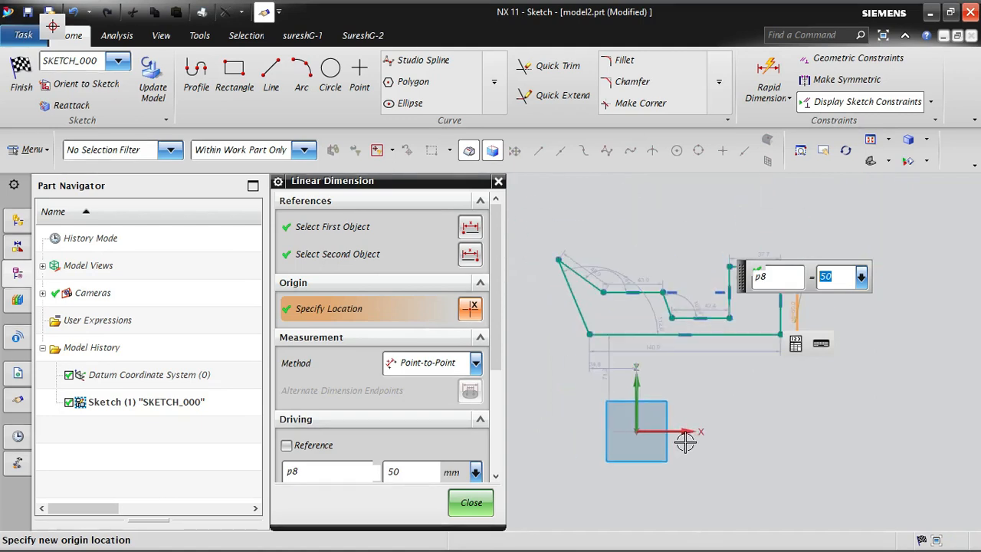
Step: Reposition the dimensions of the right vertical line, lower-left angle, upper-left slanted line and adjacent horizontal line so they are clear of the profile
{"action": "middle_click", "coordinate": [873, 299]}
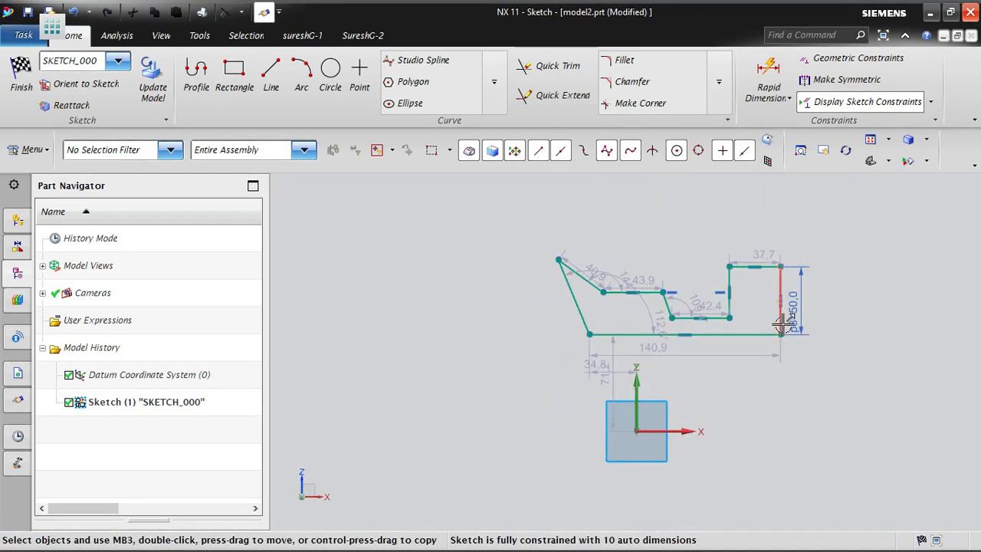
{"action": "scroll", "coordinate": [781, 310], "scroll_direction": "up", "scroll_amount": 2}
{"action": "left_click_drag", "start_coordinate": [808, 304], "coordinate": [812, 287]}
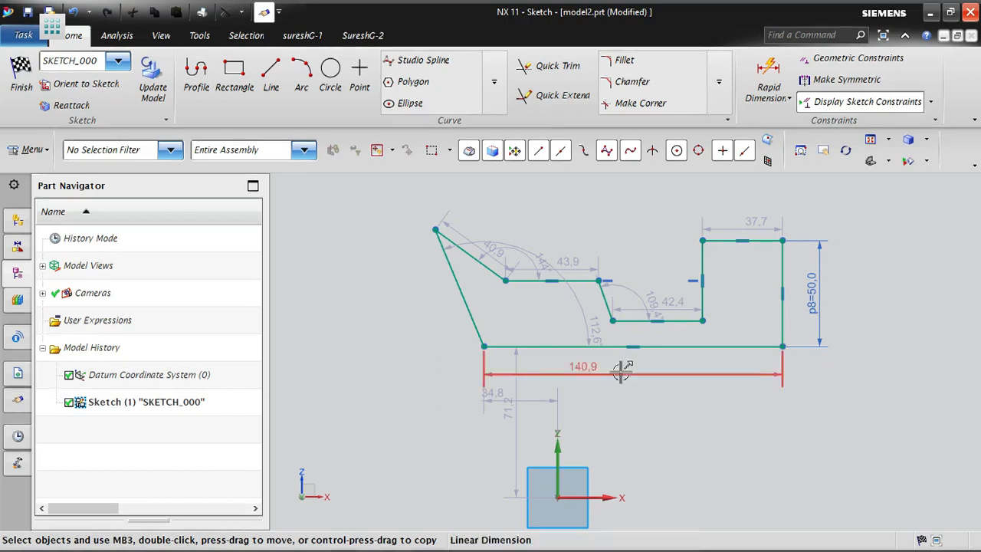
{"action": "left_click_drag", "start_coordinate": [586, 306], "coordinate": [534, 355]}
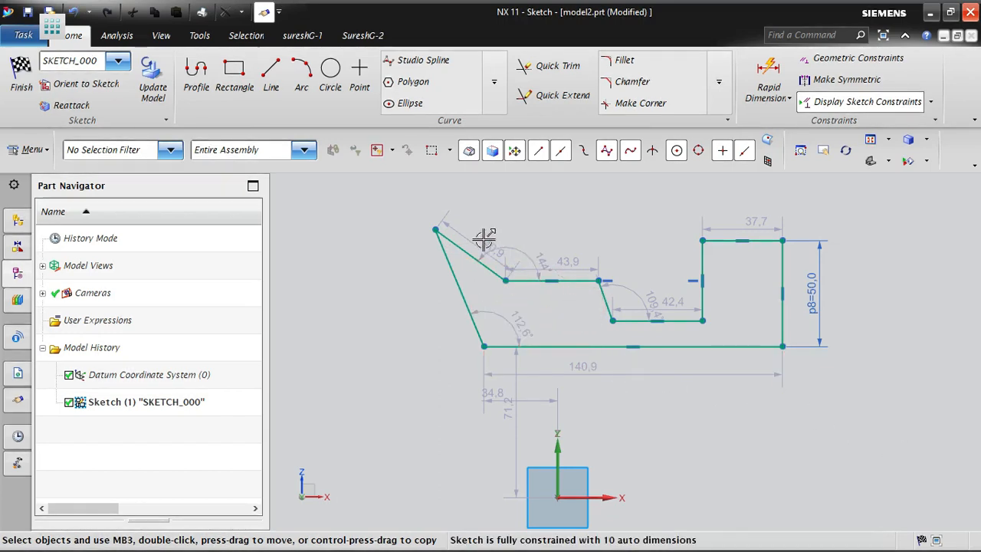
{"action": "left_click_drag", "start_coordinate": [487, 228], "coordinate": [523, 193]}
{"action": "left_click_drag", "start_coordinate": [571, 259], "coordinate": [570, 234]}
{"action": "left_click", "coordinate": [523, 247]}
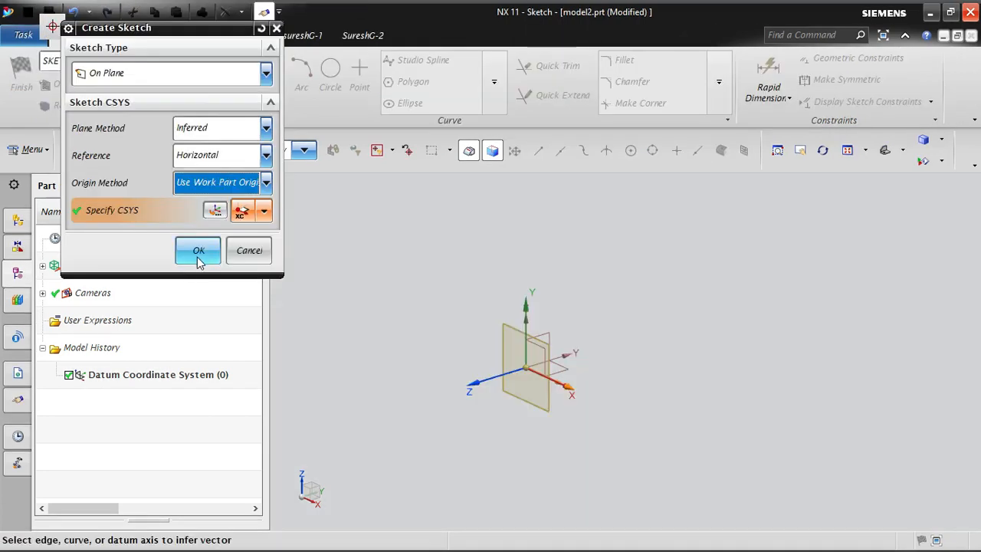
Step: Create a sketch on the XZ plane and draw an open chain of lines about 105, 120, 110, 160, 130, 88, 49 and 35 mm around the origin
{"action": "left_click", "coordinate": [197, 257]}
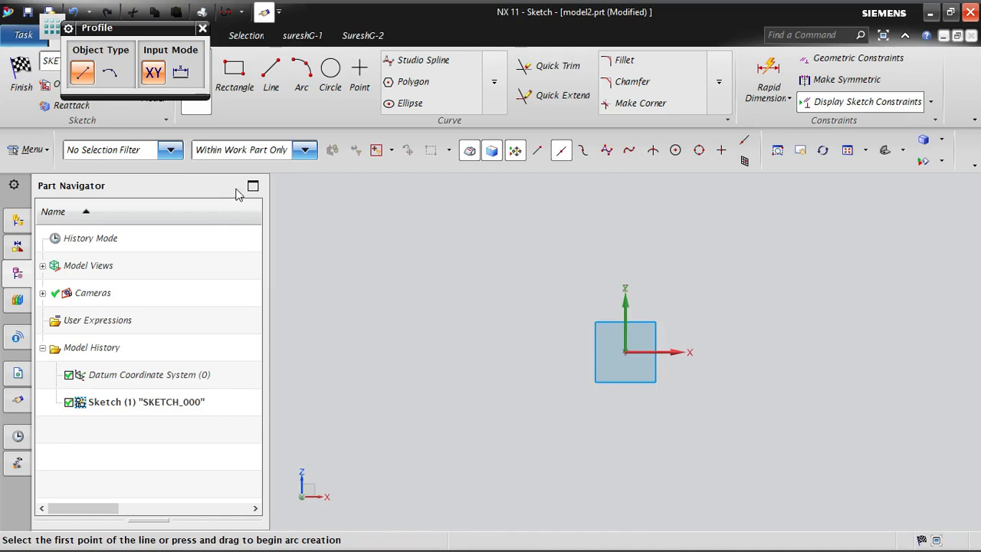
{"action": "left_click_drag", "start_coordinate": [132, 30], "coordinate": [92, 289]}
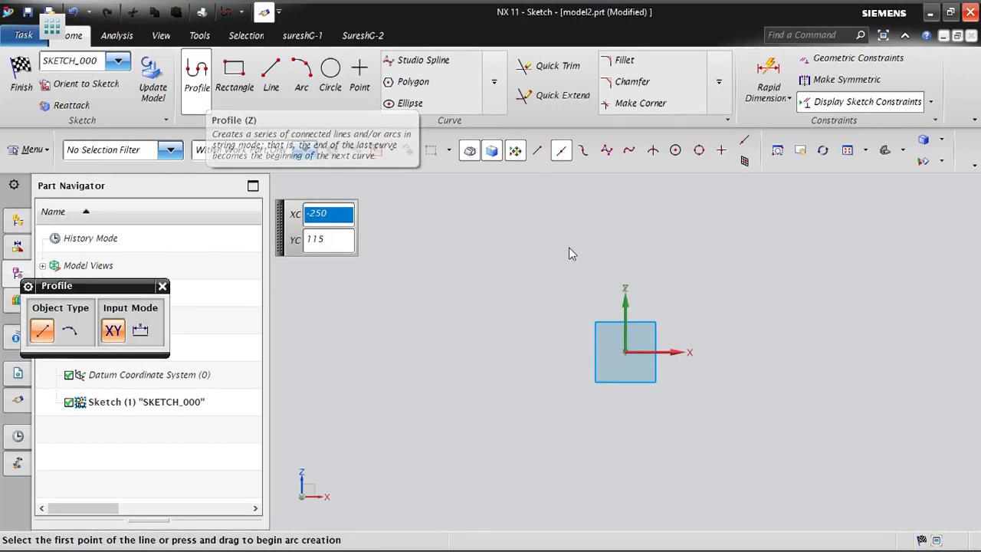
{"action": "left_click", "coordinate": [497, 224]}
{"action": "left_click", "coordinate": [645, 201]}
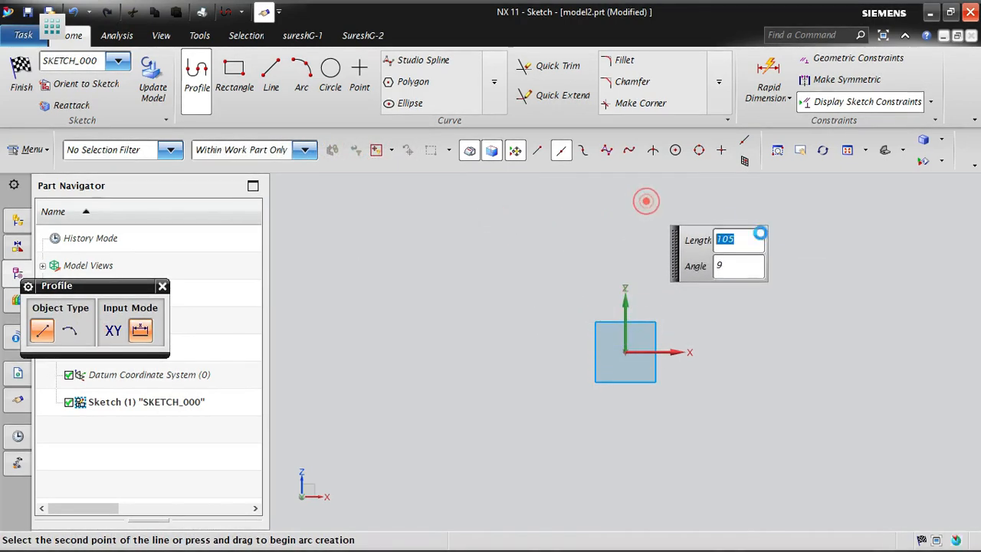
{"action": "left_click", "coordinate": [804, 259]}
{"action": "left_click", "coordinate": [805, 415]}
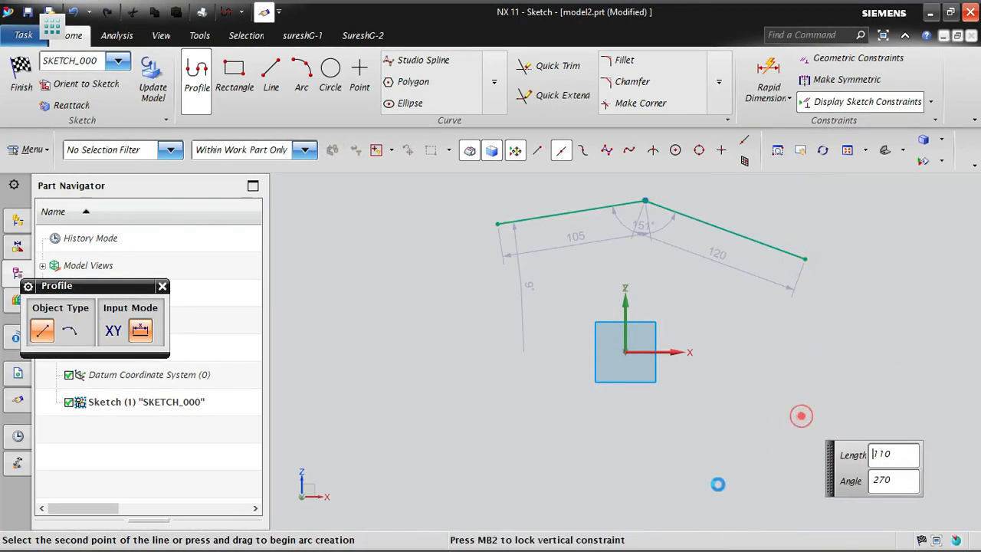
{"action": "left_click", "coordinate": [586, 478]}
{"action": "left_click", "coordinate": [407, 429]}
{"action": "left_click", "coordinate": [385, 307]}
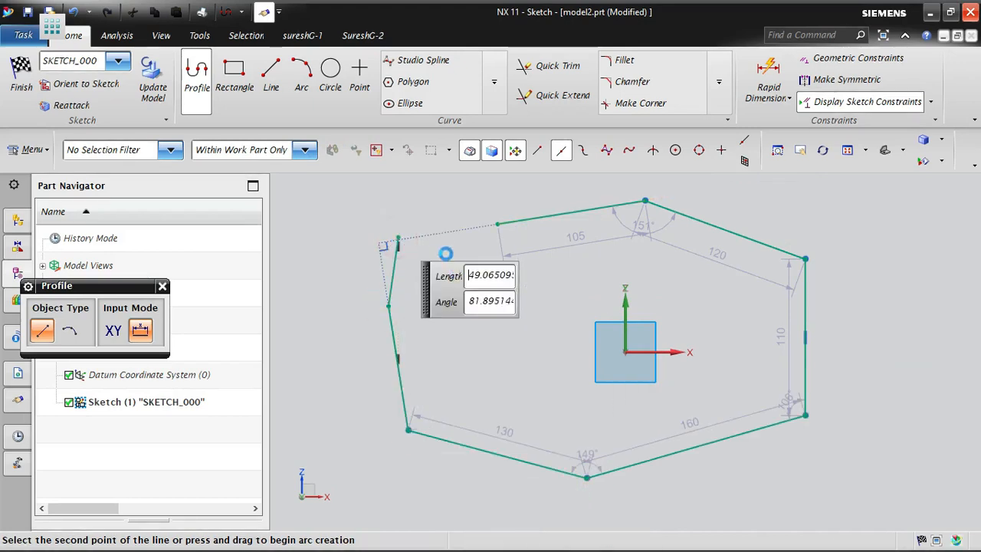
{"action": "left_click", "coordinate": [447, 229]}
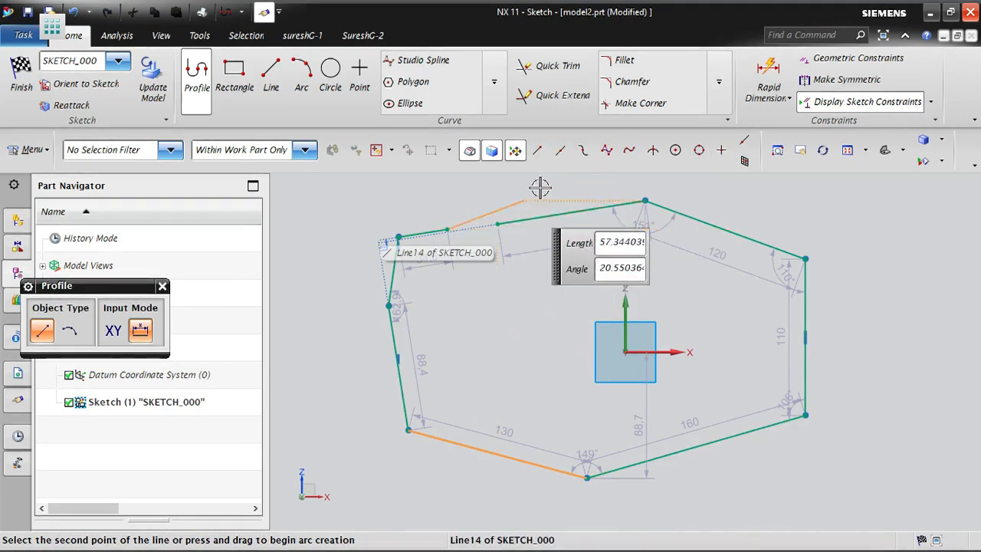
Step: Using end point snapping, close the chain at its start point and draw lines on to the bottom vertex and the upper-right vertex
{"action": "left_click", "coordinate": [537, 150]}
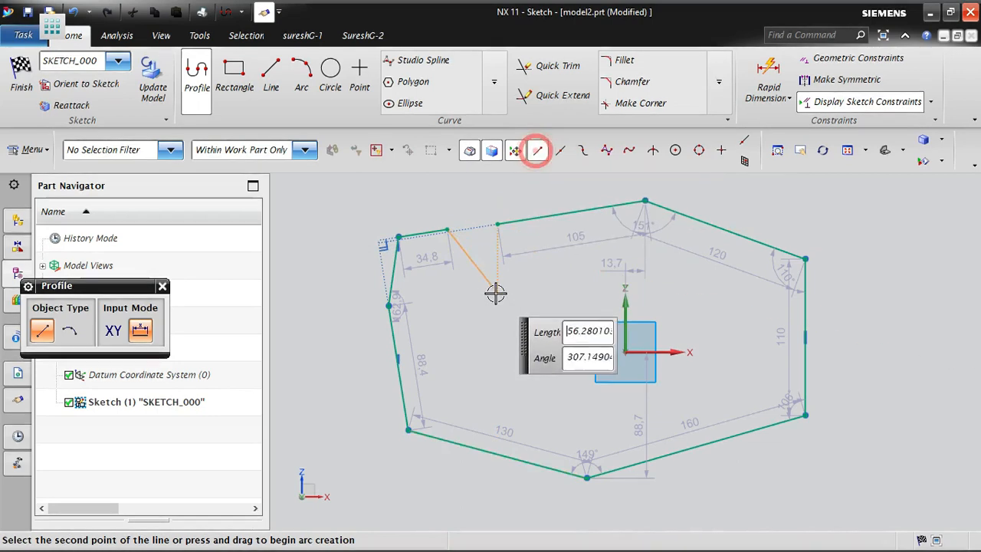
{"action": "left_click", "coordinate": [498, 223]}
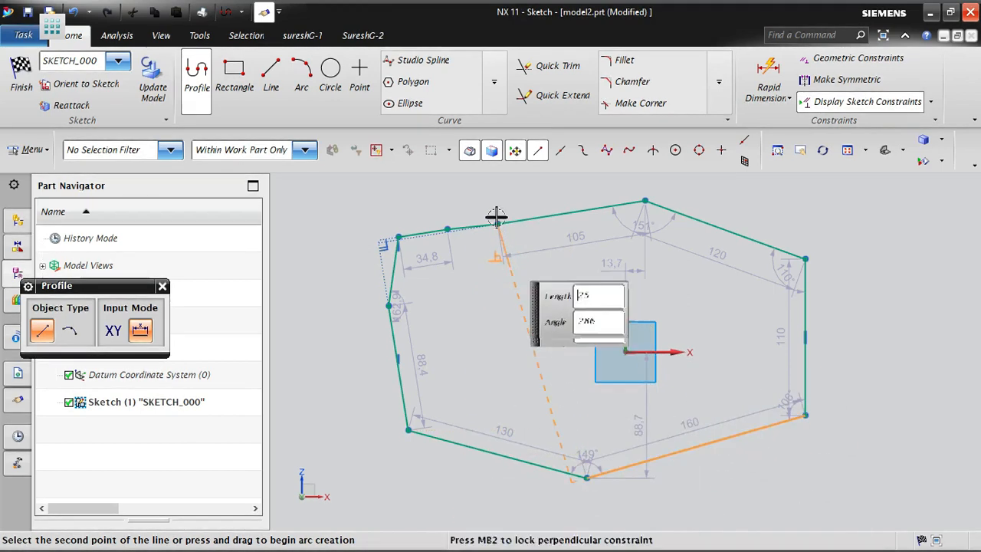
{"action": "left_click", "coordinate": [586, 477]}
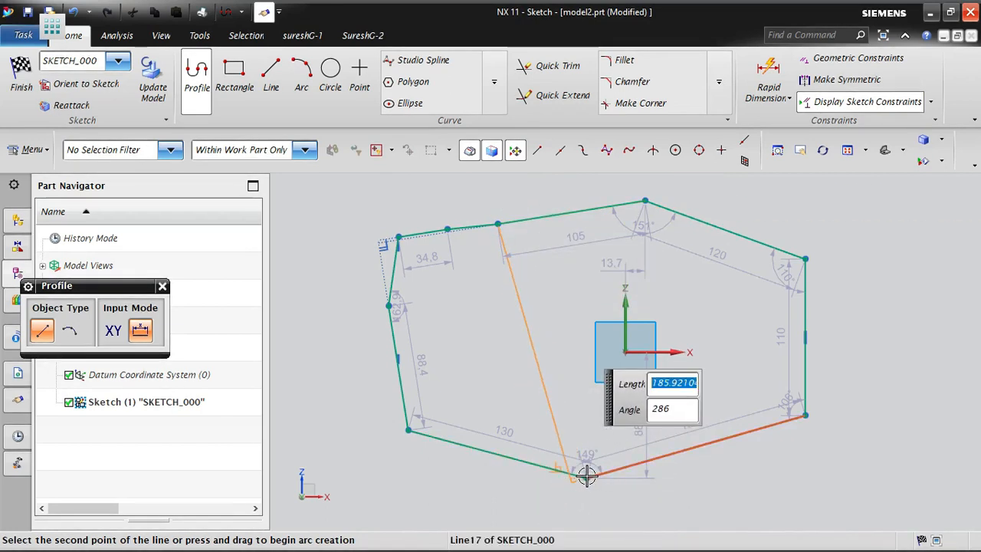
{"action": "left_click", "coordinate": [539, 151]}
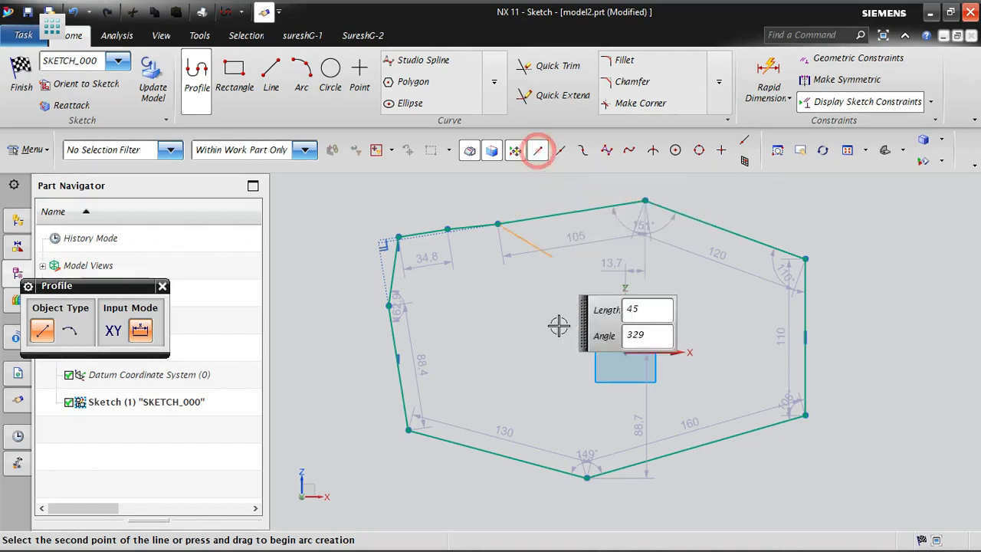
{"action": "left_click", "coordinate": [586, 476]}
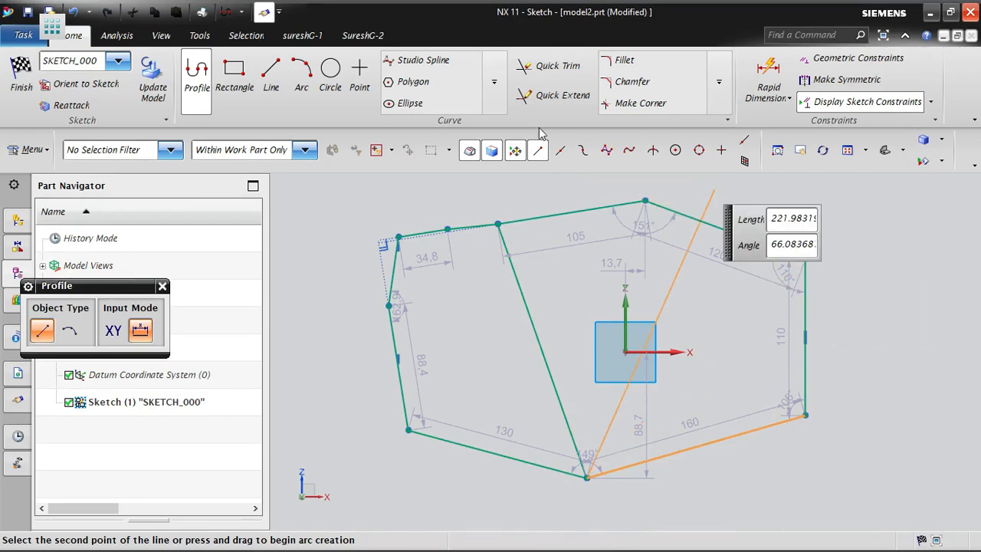
{"action": "left_click", "coordinate": [805, 260]}
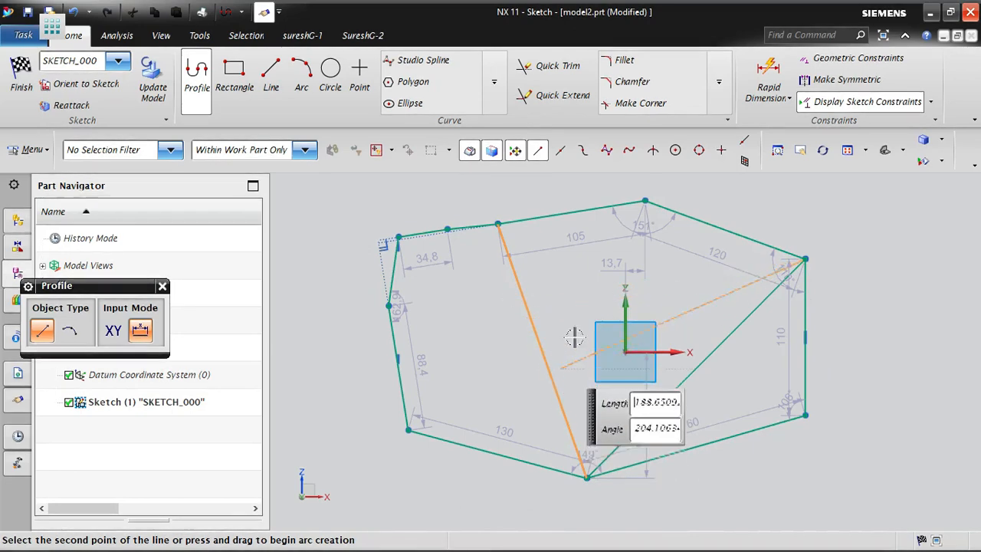
Step: Draw a line to the left interior diagonal's midpoint, and another to a point on the upper-right edge using point-on-curve snapping
{"action": "left_click", "coordinate": [560, 151]}
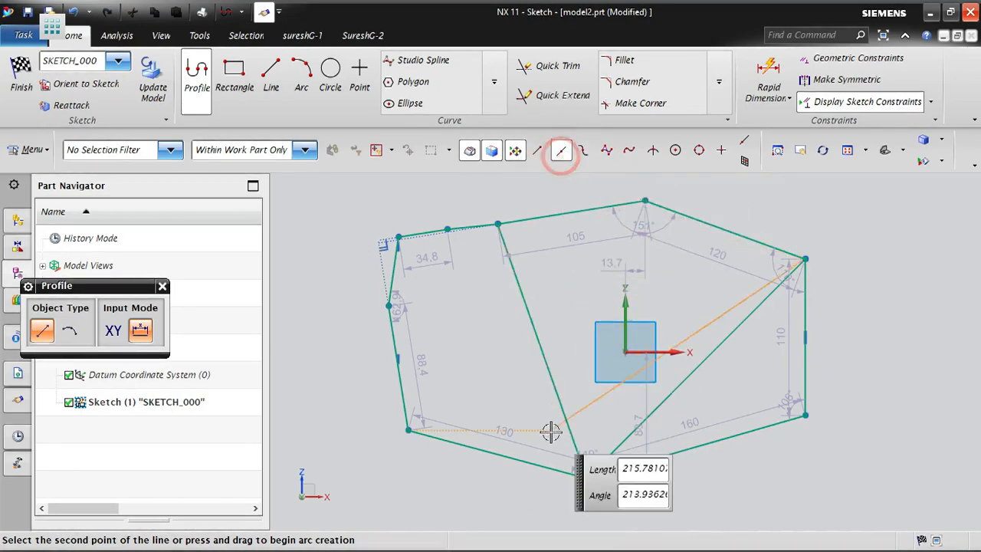
{"action": "left_click", "coordinate": [539, 345]}
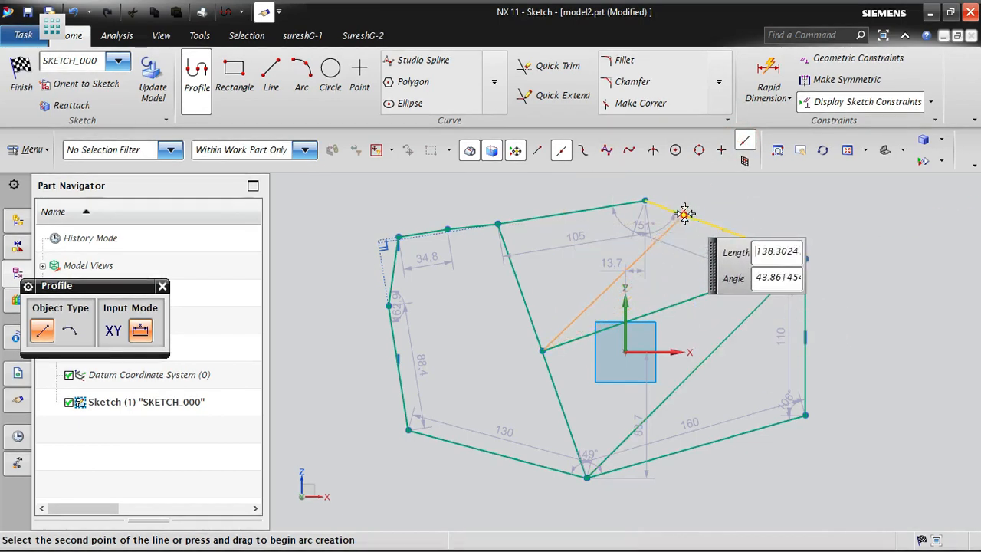
{"action": "left_click", "coordinate": [805, 258]}
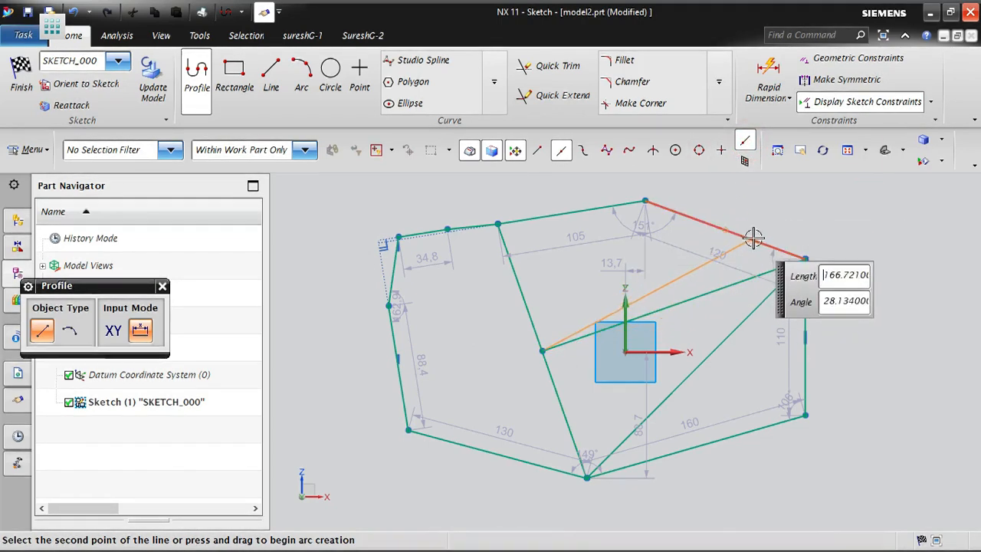
{"action": "left_click", "coordinate": [753, 238]}
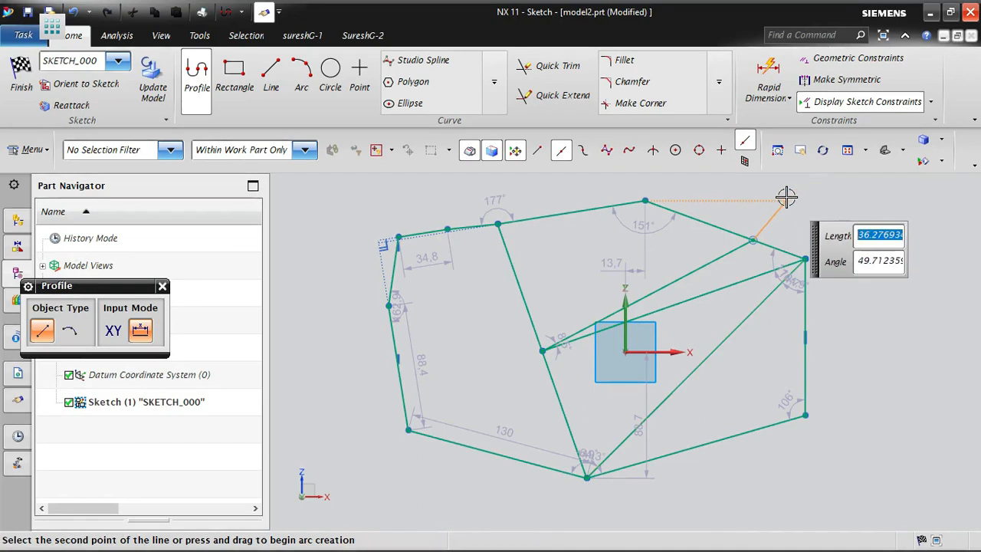
{"action": "key", "text": "Escape"}
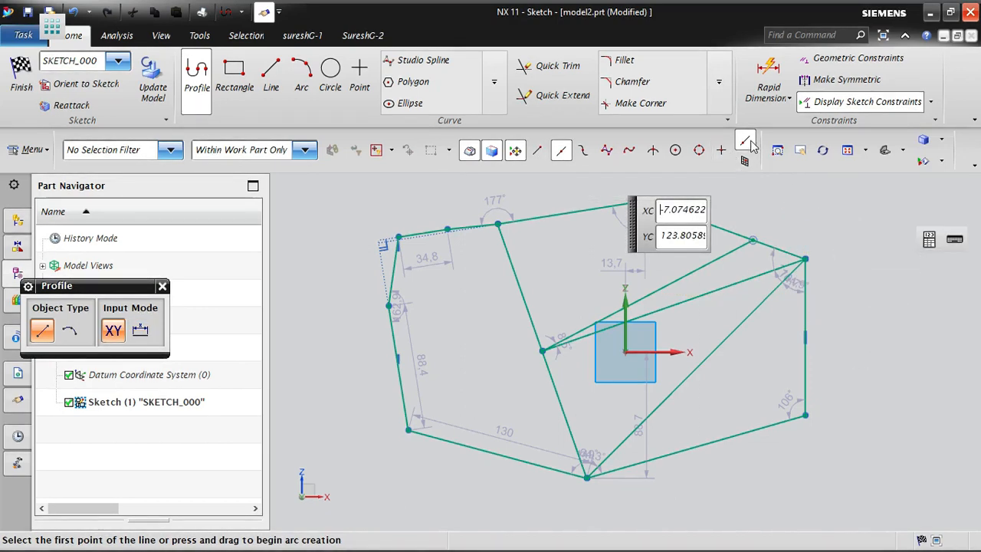
Step: Start a new profile with end point snapping and draw a line from the left vertex to the top vertex
{"action": "left_click", "coordinate": [198, 71]}
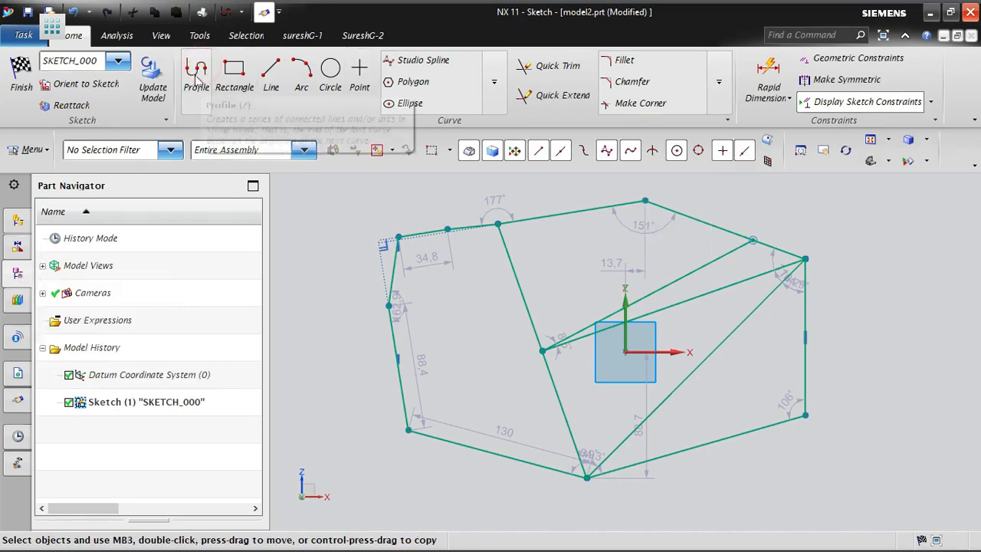
{"action": "left_click", "coordinate": [198, 69]}
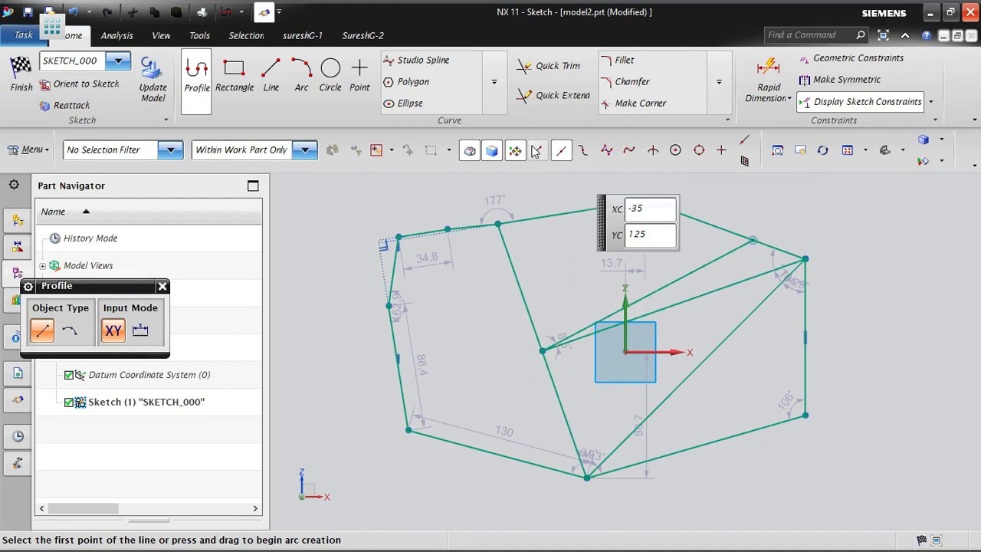
{"action": "left_click", "coordinate": [388, 307]}
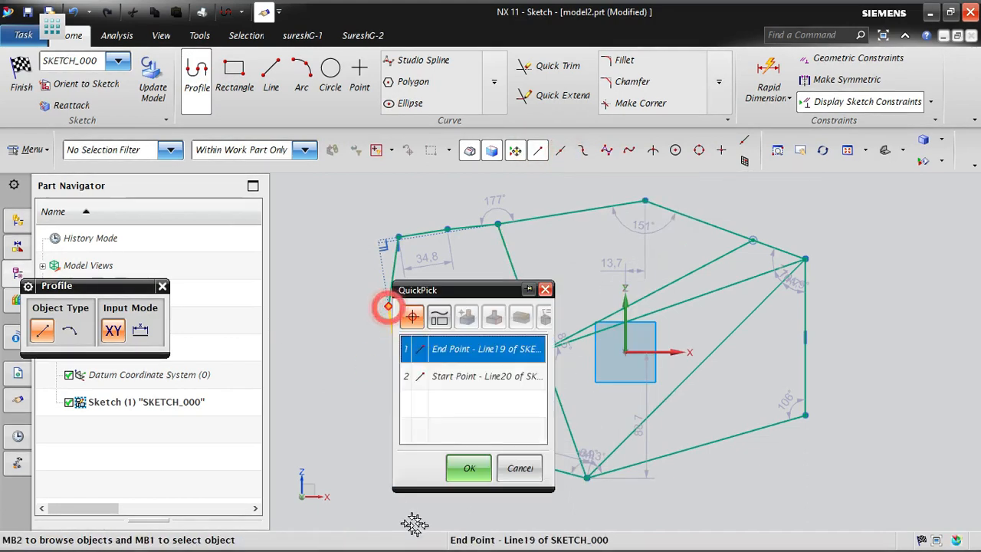
{"action": "left_click", "coordinate": [470, 467]}
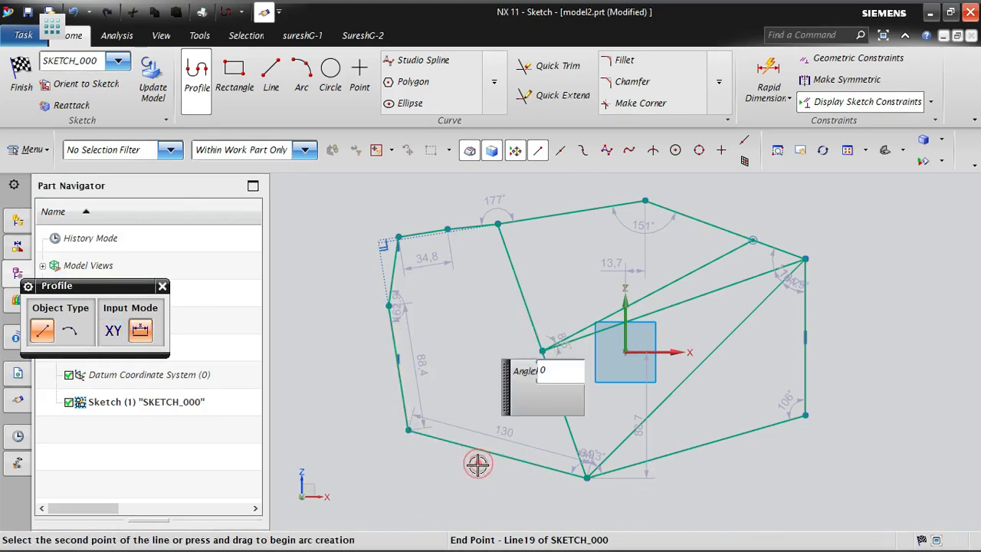
{"action": "left_click", "coordinate": [642, 201]}
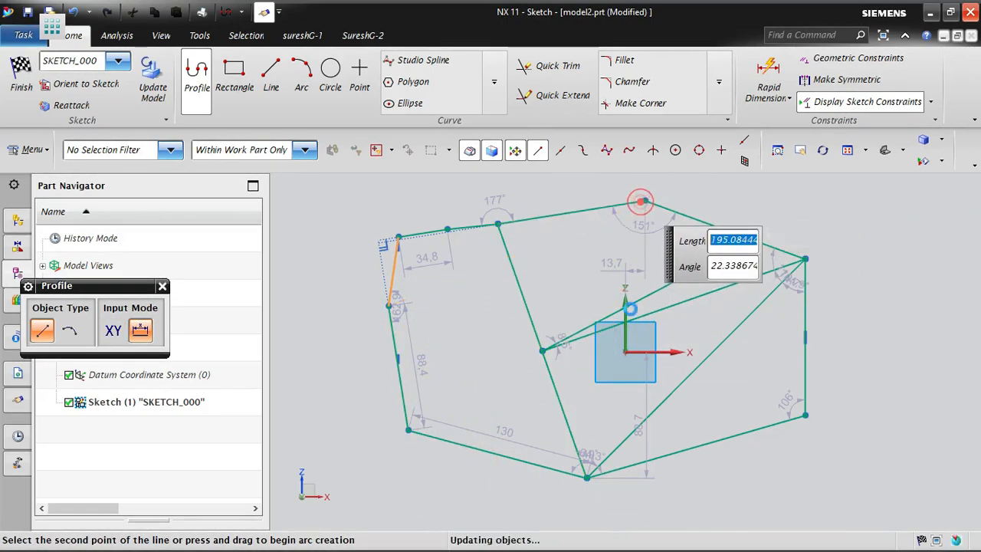
Step: Continue the profile around the outside of the right edge with lines about 170, 80, 103 and 84 mm long, the last parallel to the lower-right edge
{"action": "left_click", "coordinate": [883, 217]}
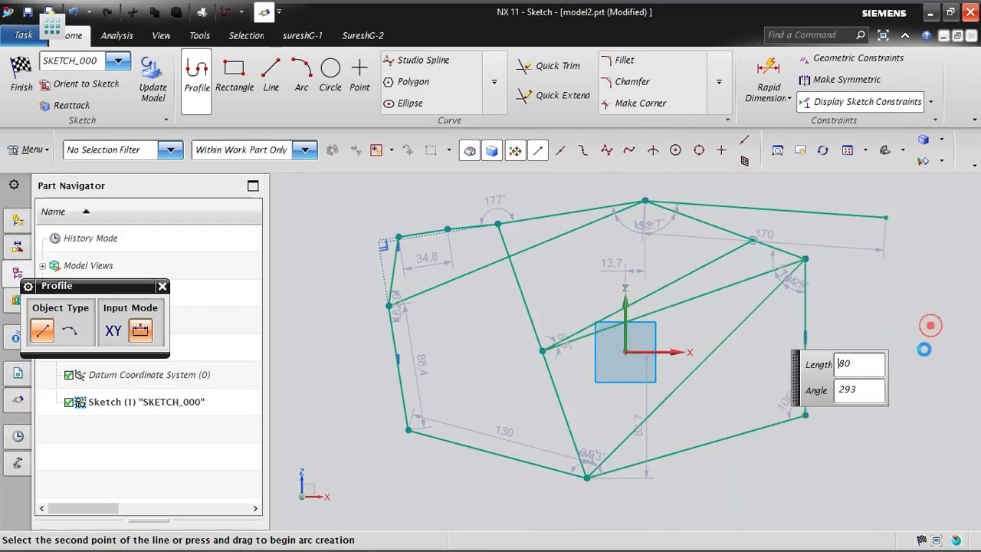
{"action": "left_click", "coordinate": [930, 323]}
{"action": "left_click", "coordinate": [919, 467]}
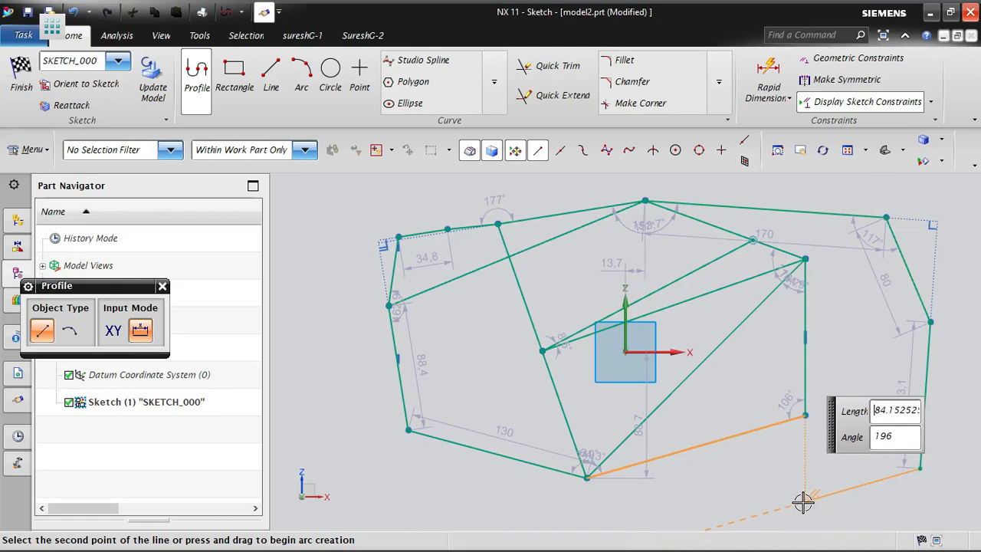
{"action": "left_click", "coordinate": [803, 502]}
{"action": "middle_click", "coordinate": [792, 495]}
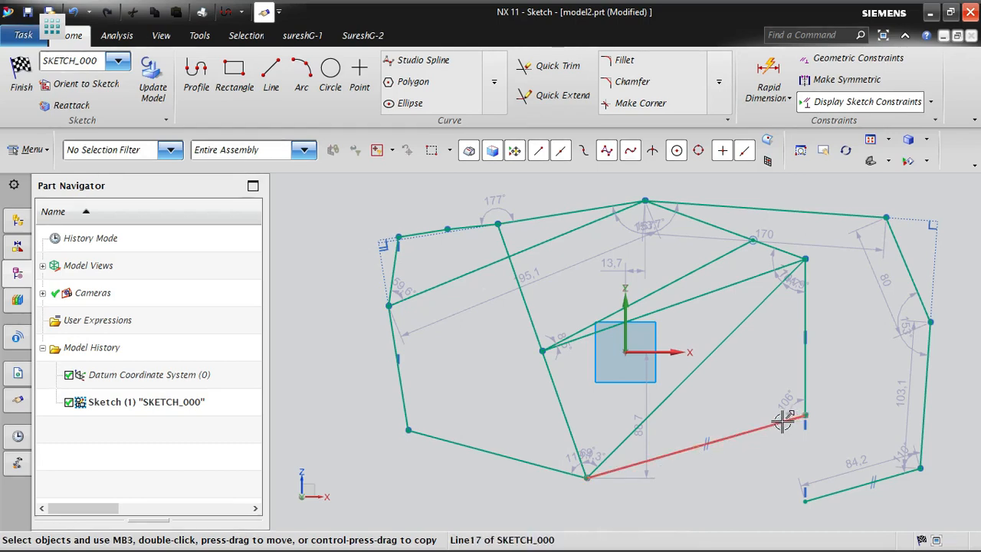
Step: Start a new profile above the existing sketch with three connected lines descending to the right, the last two about 73 and 63 mm long
{"action": "scroll", "coordinate": [461, 385], "scroll_direction": "down", "scroll_amount": 3}
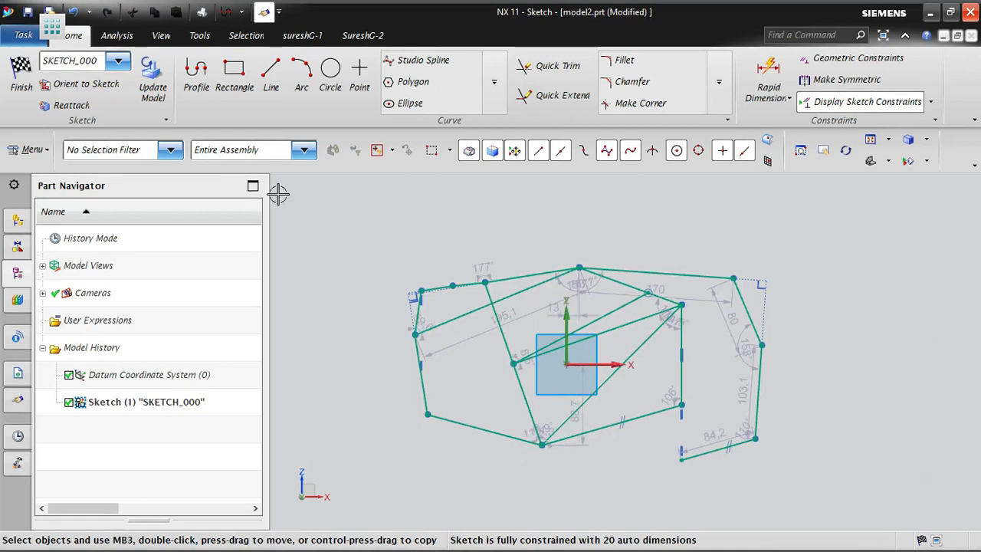
{"action": "left_click", "coordinate": [191, 82]}
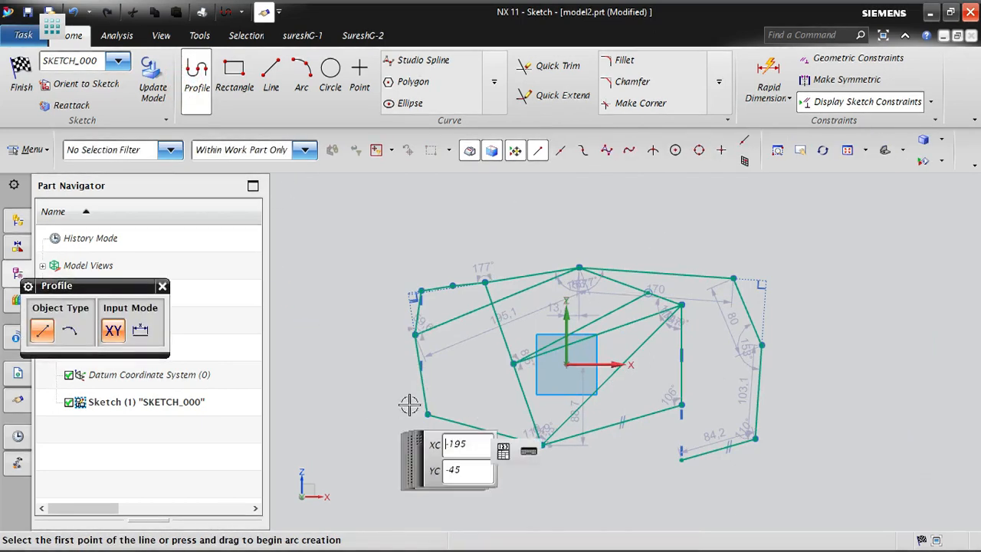
{"action": "scroll", "coordinate": [563, 425], "scroll_direction": "down", "scroll_amount": 3}
{"action": "scroll", "coordinate": [651, 305], "scroll_direction": "up", "scroll_amount": 6}
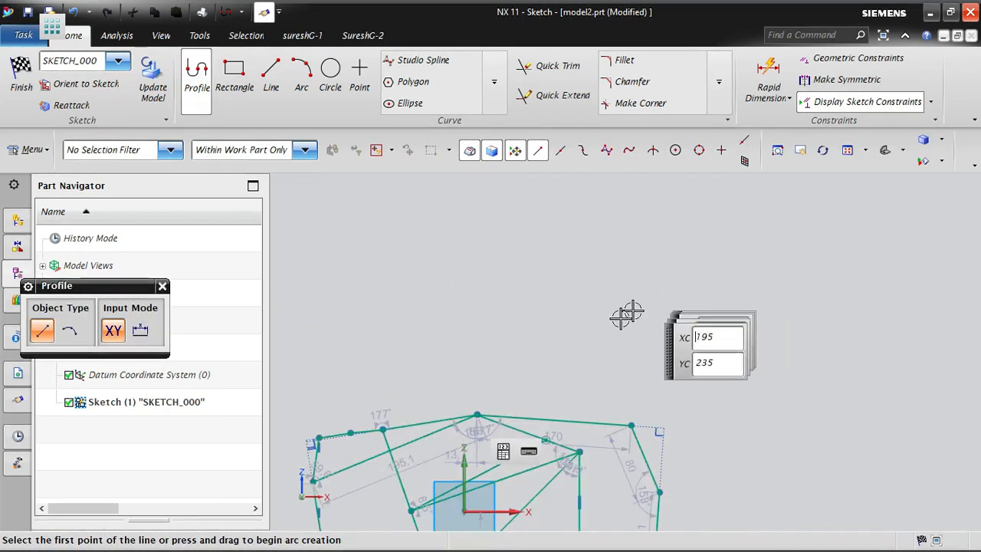
{"action": "left_click", "coordinate": [456, 262]}
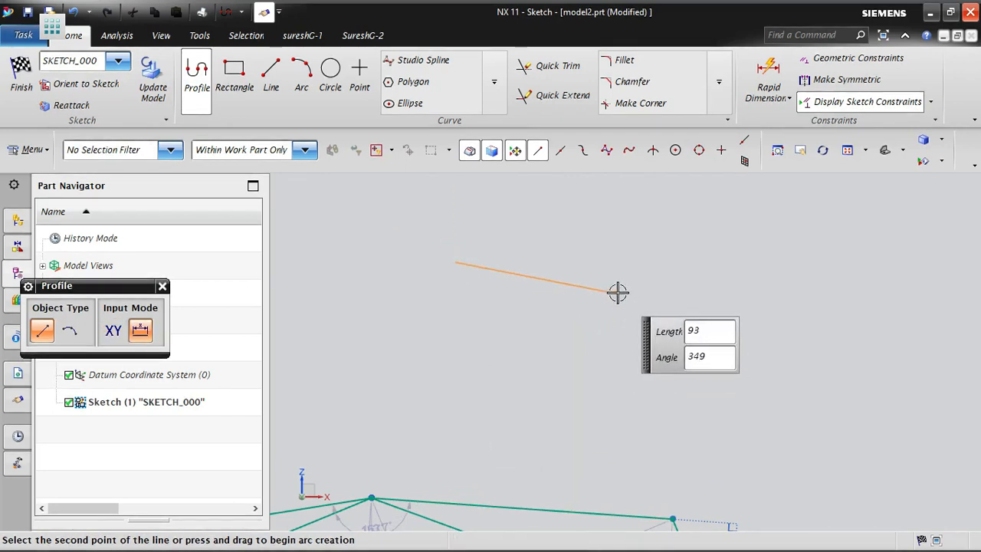
{"action": "left_click", "coordinate": [611, 219]}
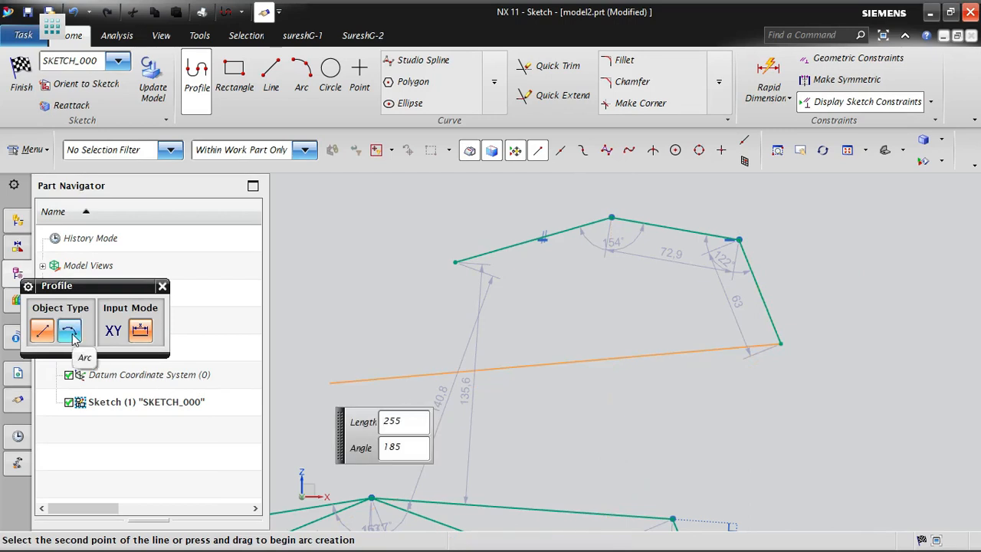
Step: Continue the profile with an arc of about 24 mm radius, followed by a horizontal line about 44 mm long
{"action": "left_click_drag", "start_coordinate": [114, 291], "coordinate": [370, 187]}
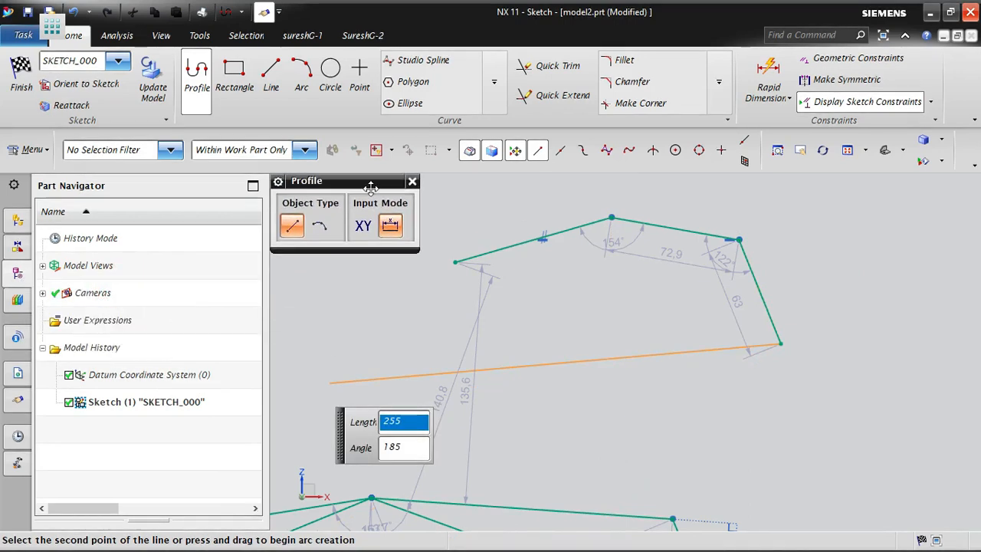
{"action": "left_click", "coordinate": [319, 226]}
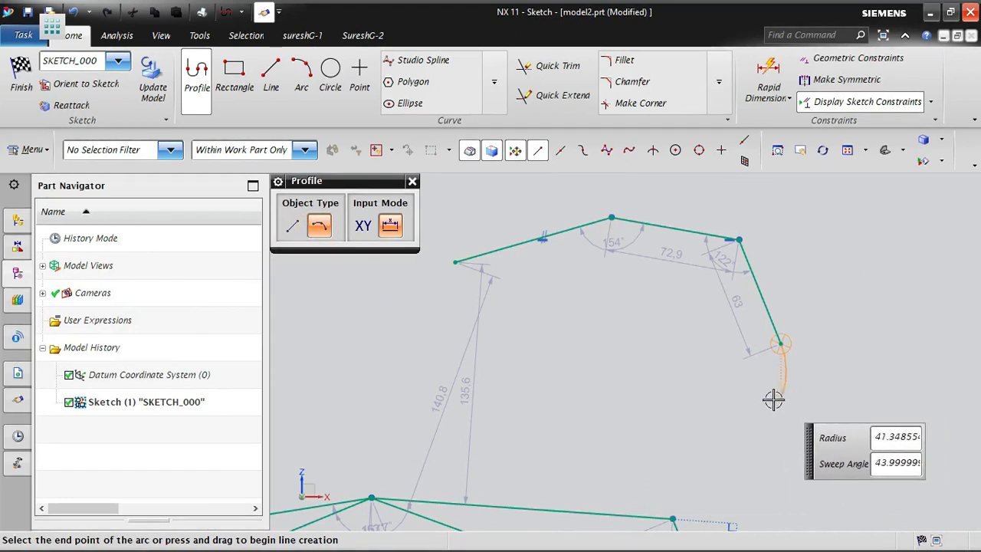
{"action": "left_click", "coordinate": [741, 399]}
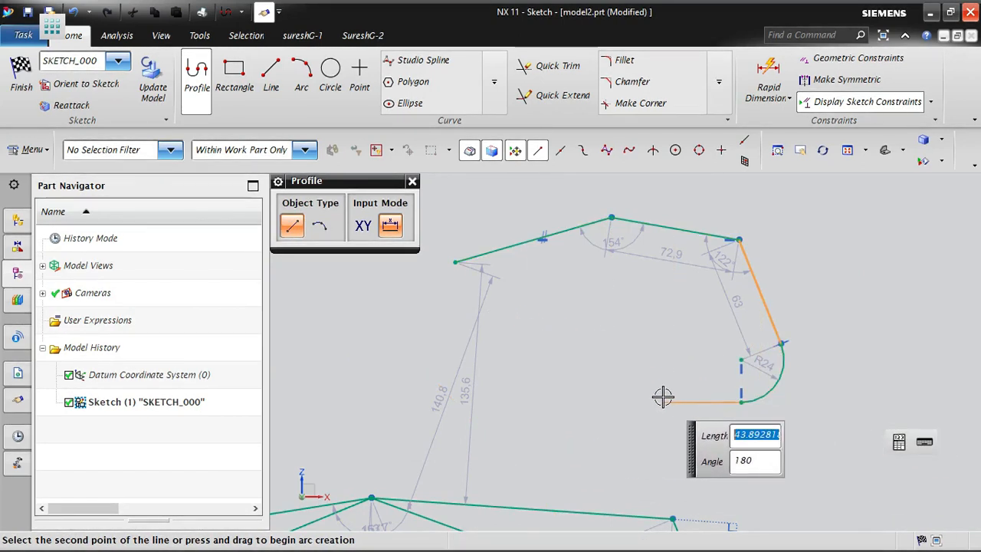
{"action": "left_click", "coordinate": [659, 414]}
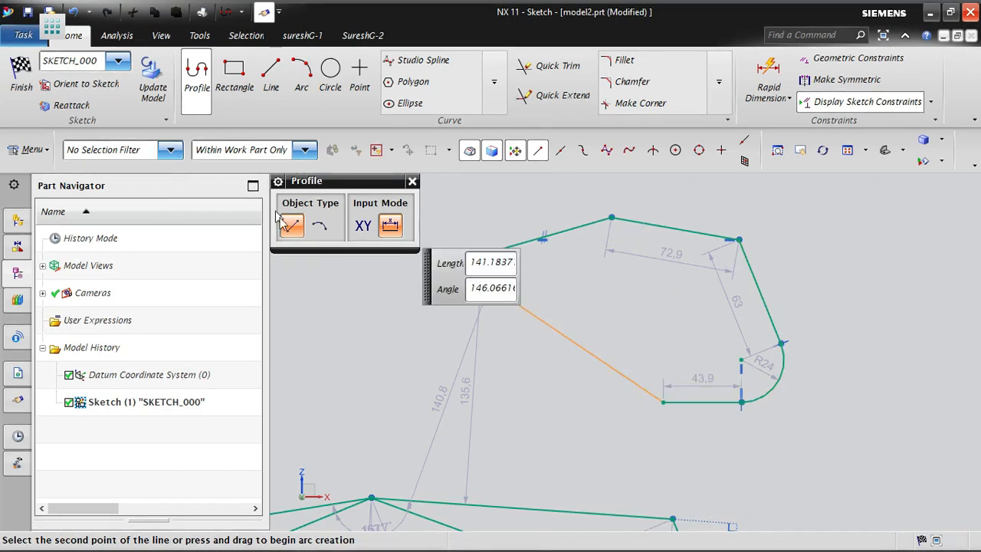
Step: Add two more arcs to the profile, the first of about 16 mm radius and the second about 30 mm
{"action": "left_click", "coordinate": [318, 227]}
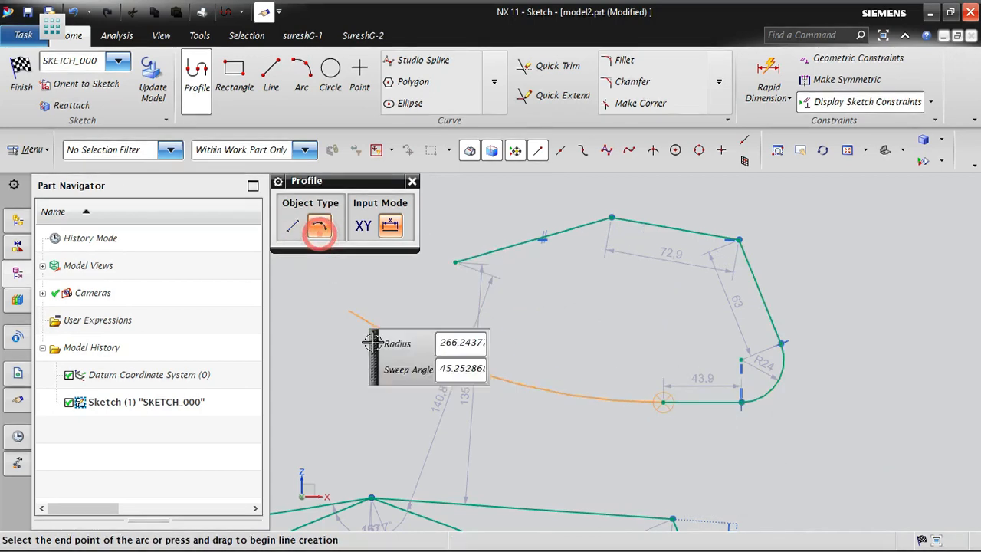
{"action": "left_click", "coordinate": [674, 455]}
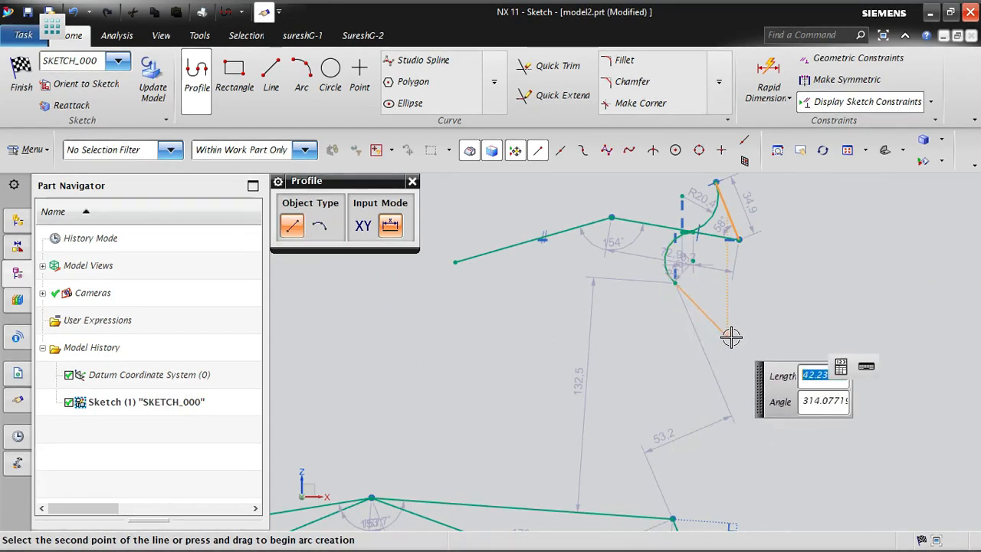
{"action": "left_click", "coordinate": [320, 226]}
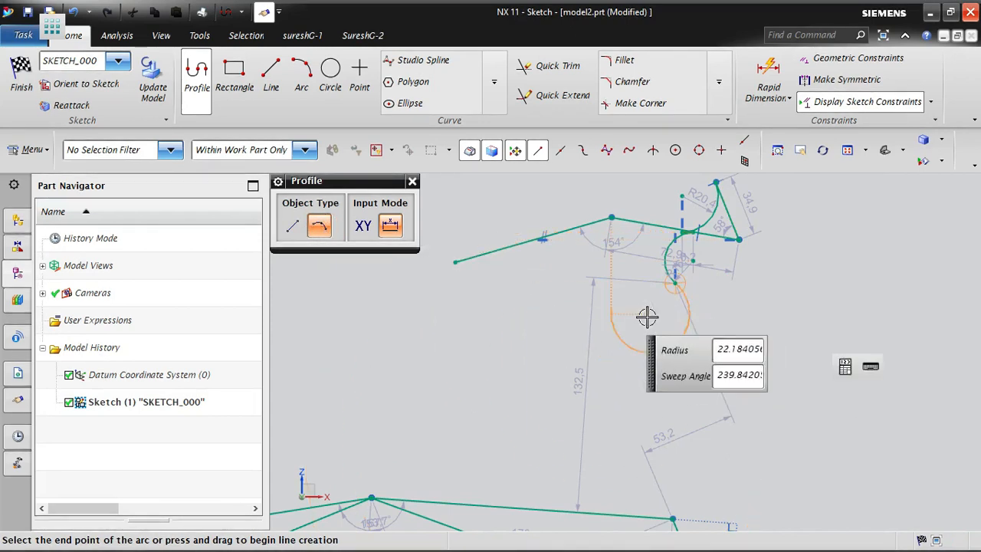
{"action": "left_click", "coordinate": [694, 337]}
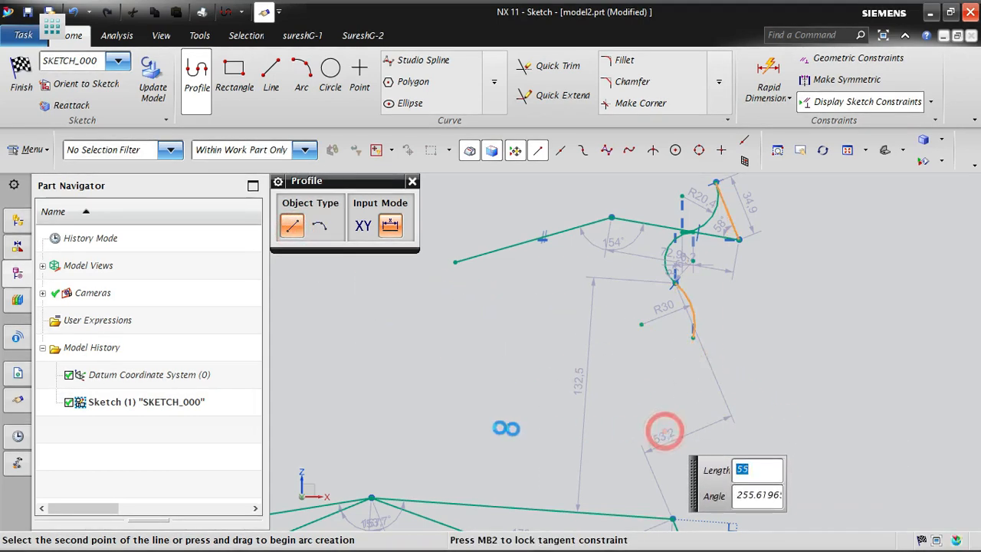
Step: Draw a line about 55 mm long down from the last arc, close the profile at its start point and end the Profile command
{"action": "left_click", "coordinate": [666, 431]}
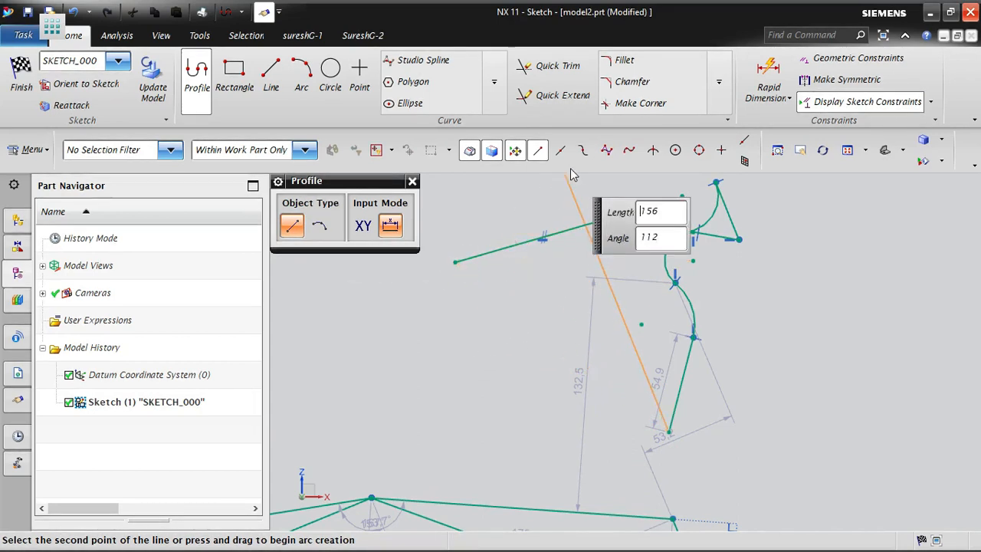
{"action": "left_click", "coordinate": [455, 262]}
{"action": "key", "text": "Escape"}
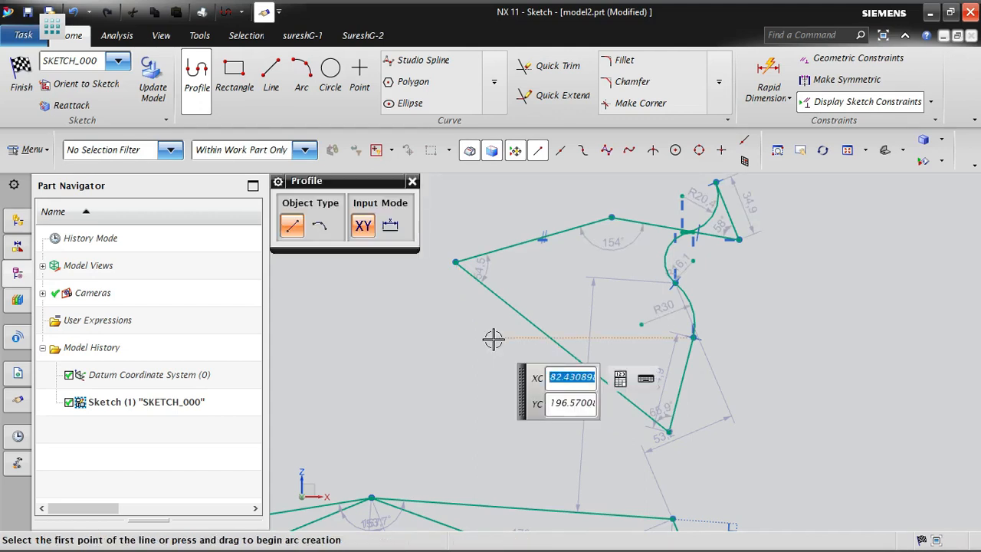
{"action": "key", "text": "Escape"}
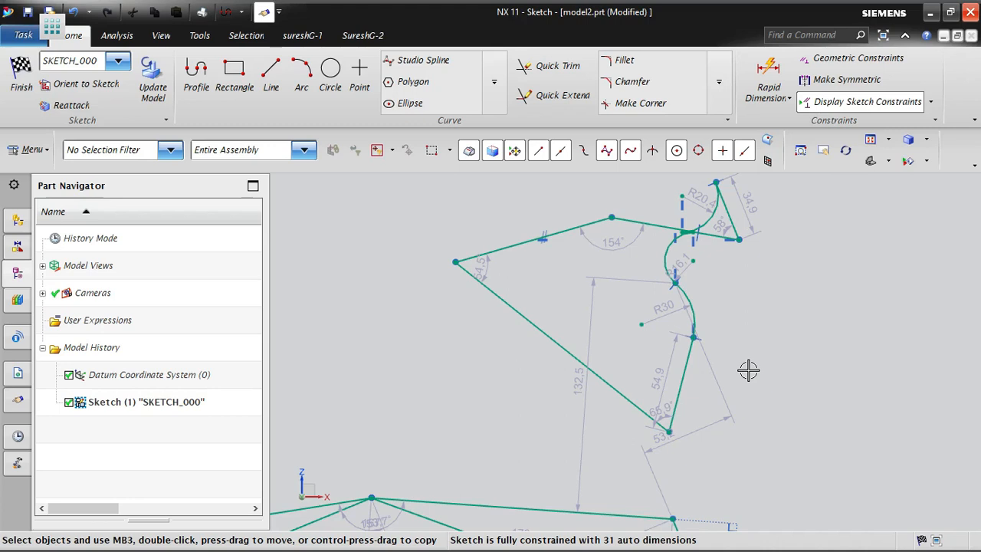
Step: Restrict selection to the Curve type and delete all curves in the sketch
{"action": "key", "text": "ctrl+f"}
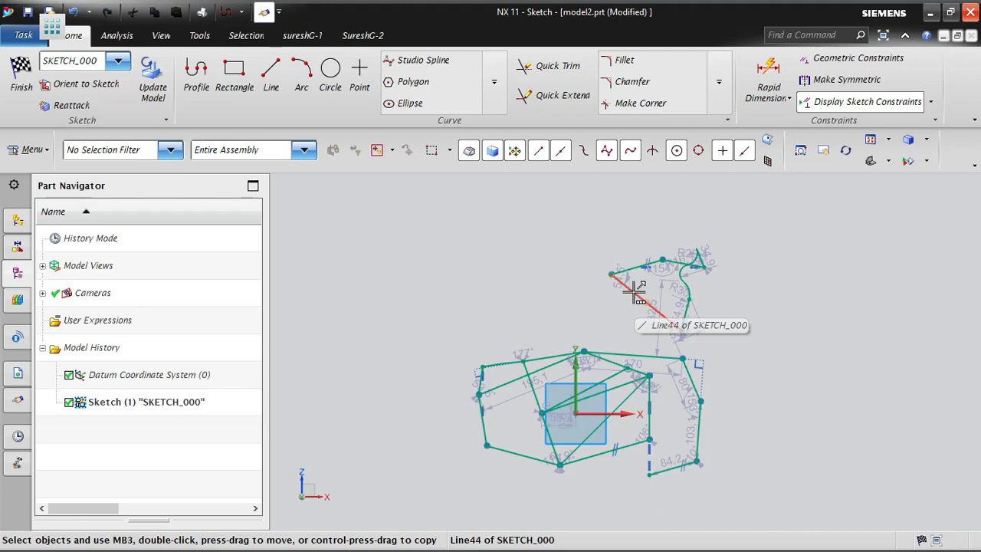
{"action": "left_click", "coordinate": [140, 153]}
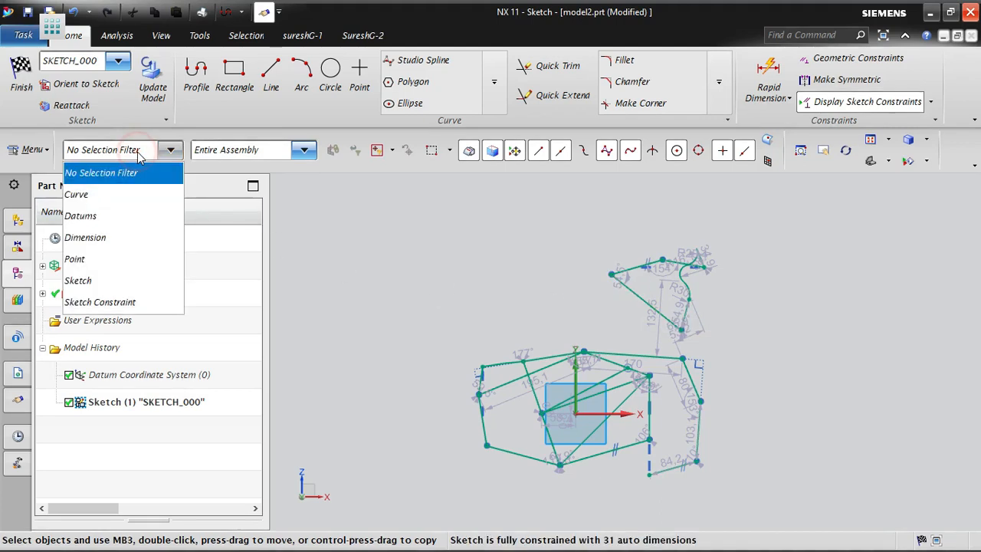
{"action": "left_click", "coordinate": [86, 197]}
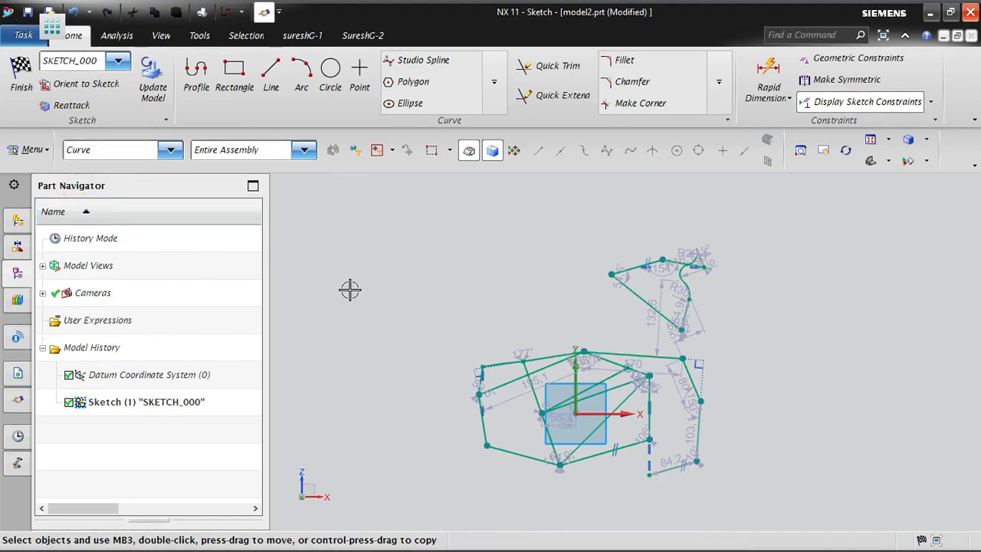
{"action": "key", "text": "ctrl+a"}
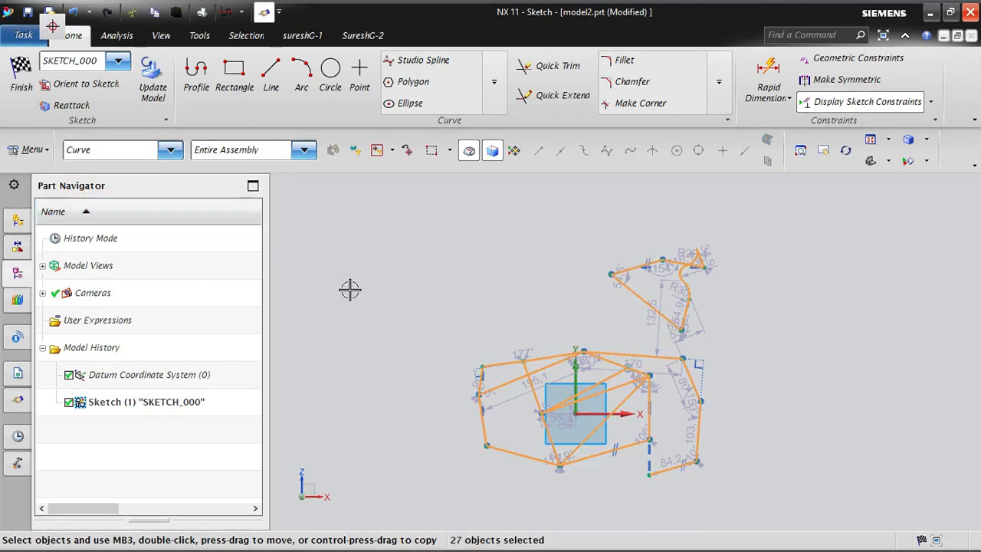
{"action": "key", "text": "Delete"}
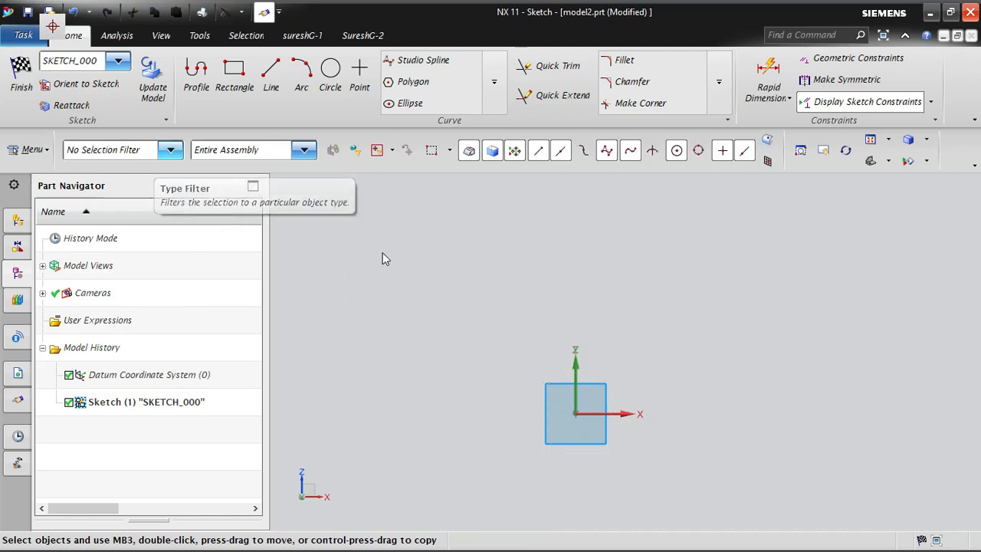
{"action": "left_click", "coordinate": [137, 151]}
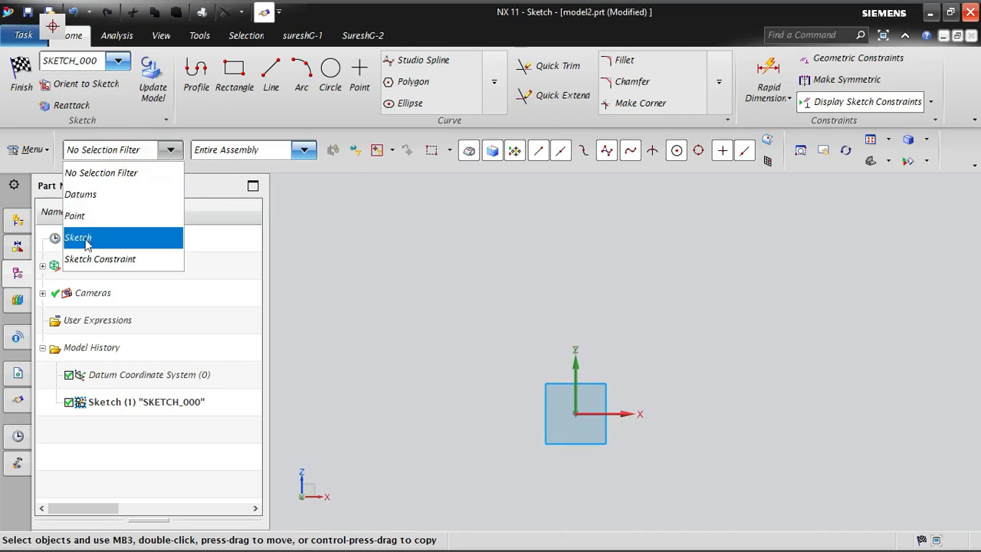
{"action": "left_click", "coordinate": [501, 263]}
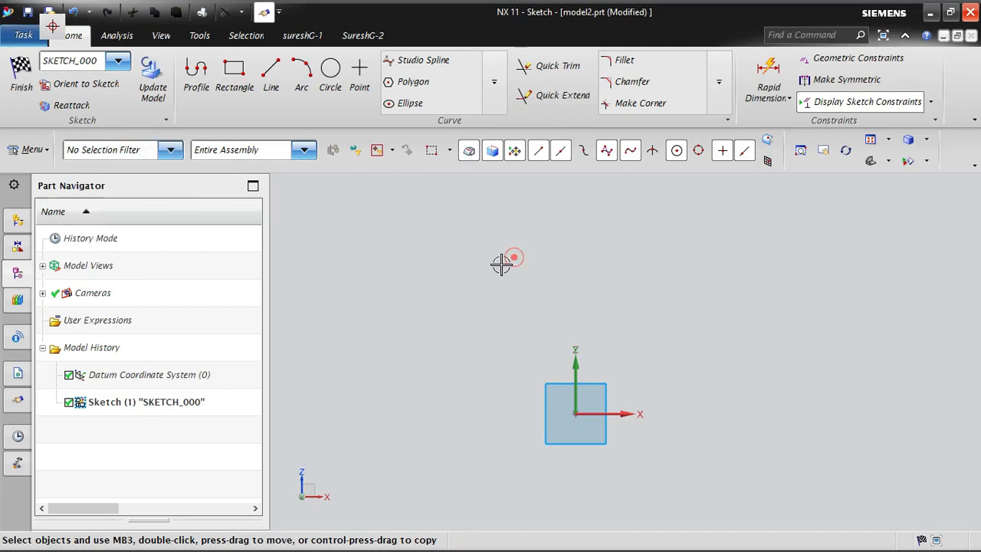
Step: Draw a two-point rectangle about 55 by 29 mm, its lower-left corner about 27 mm right of and above the origin
{"action": "right_click", "coordinate": [498, 265]}
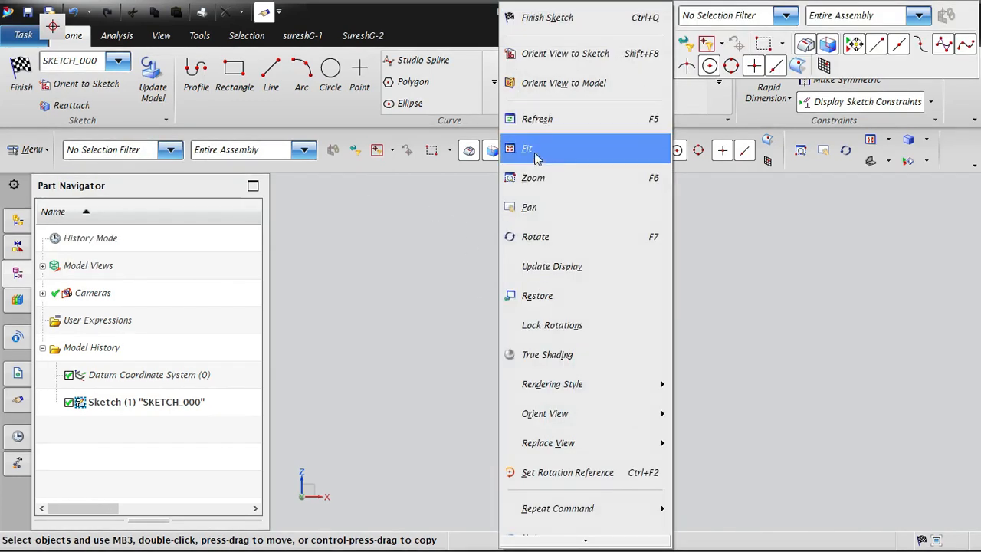
{"action": "left_click", "coordinate": [535, 156]}
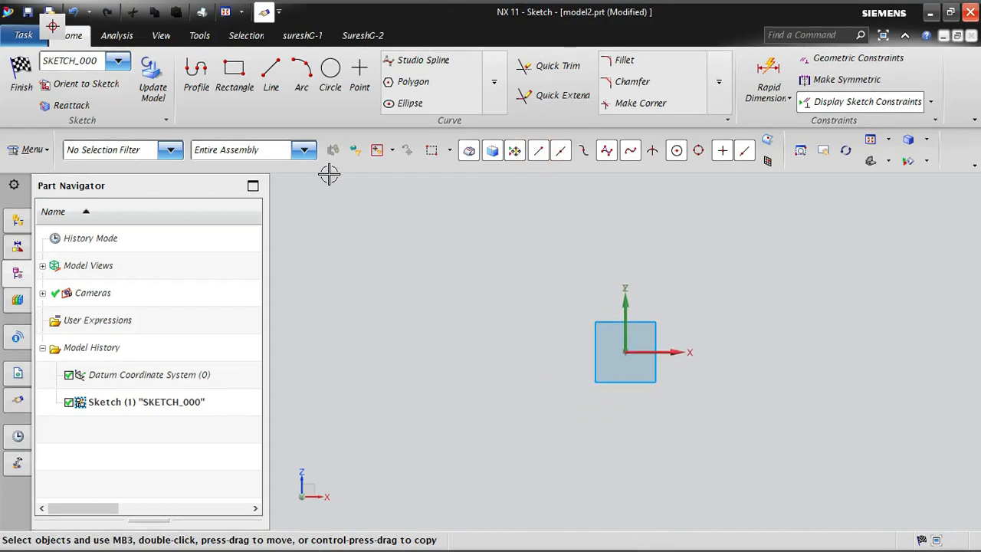
{"action": "left_click", "coordinate": [241, 76]}
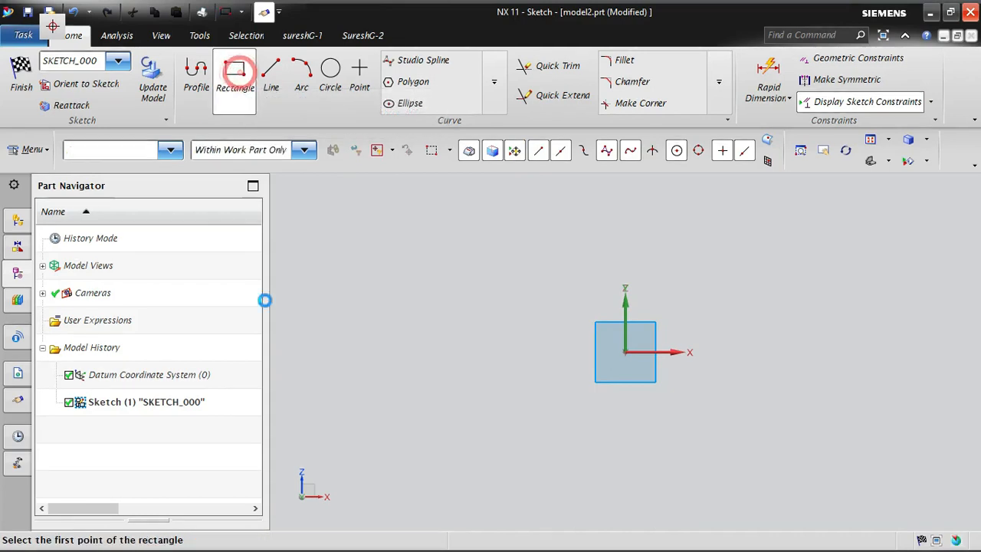
{"action": "left_click", "coordinate": [696, 203]}
{"action": "left_click", "coordinate": [842, 280]}
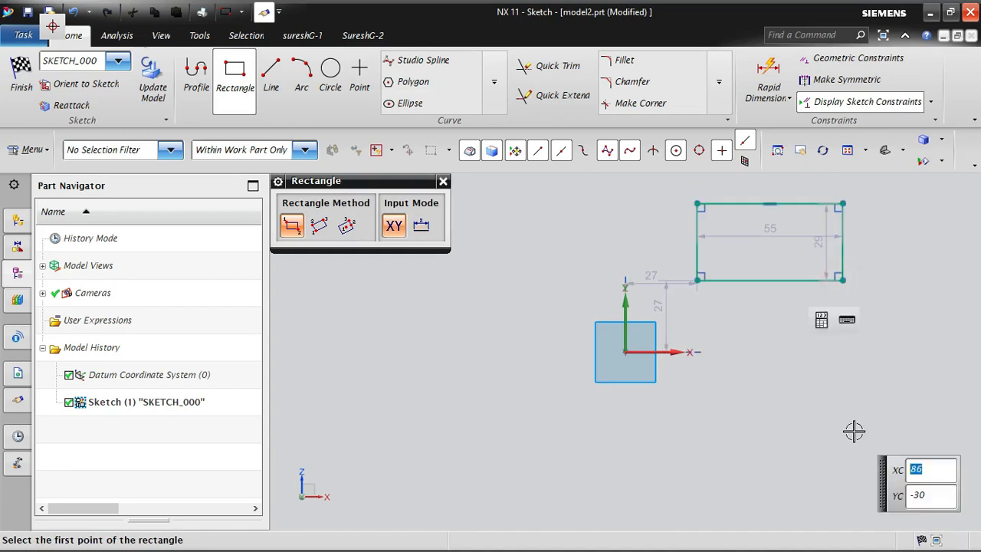
{"action": "scroll", "coordinate": [869, 197], "scroll_direction": "up", "scroll_amount": 2}
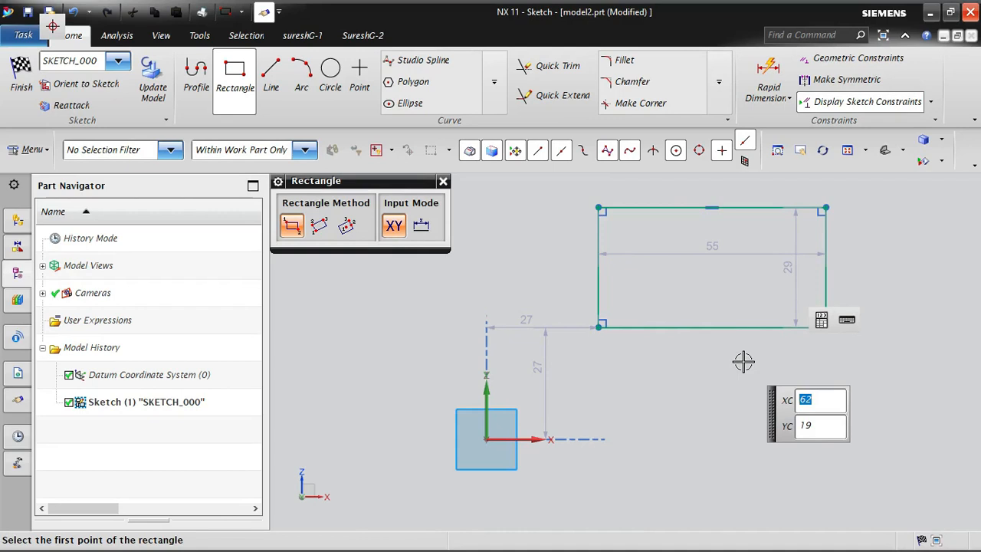
{"action": "key", "text": "Escape"}
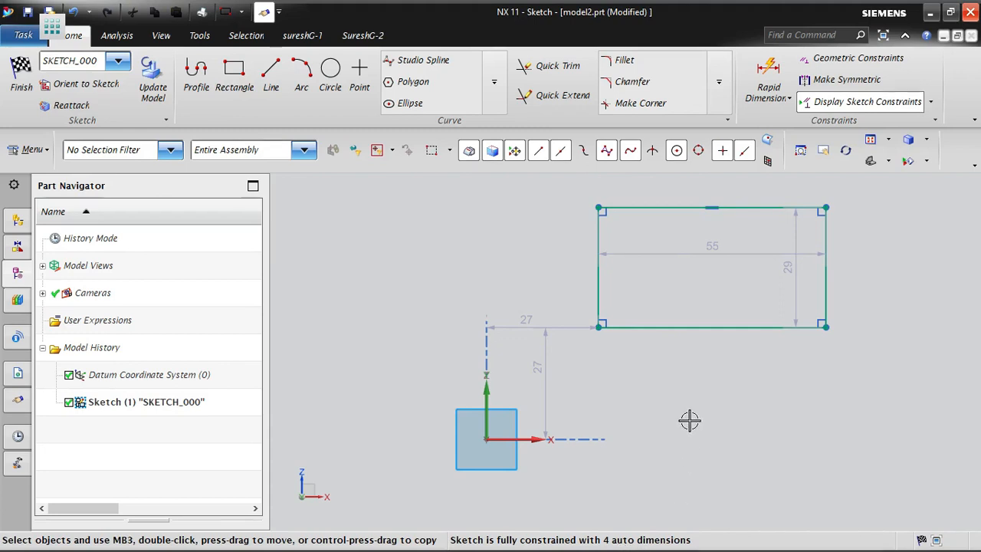
Step: Set the horizontal distance between the rectangle's left edge and the origin to 0 mm
{"action": "double_click", "coordinate": [524, 319]}
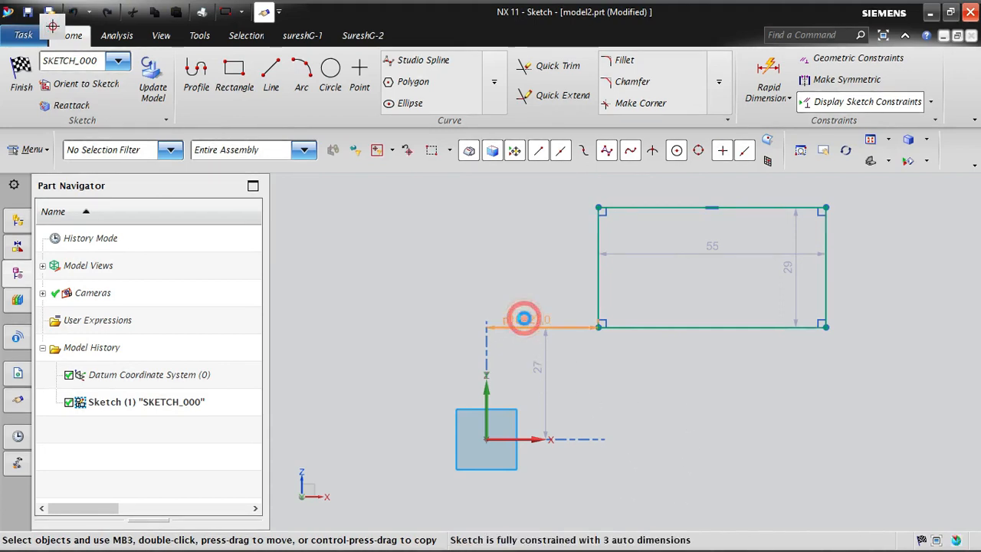
{"action": "scroll", "coordinate": [822, 335], "scroll_direction": "down", "scroll_amount": 2}
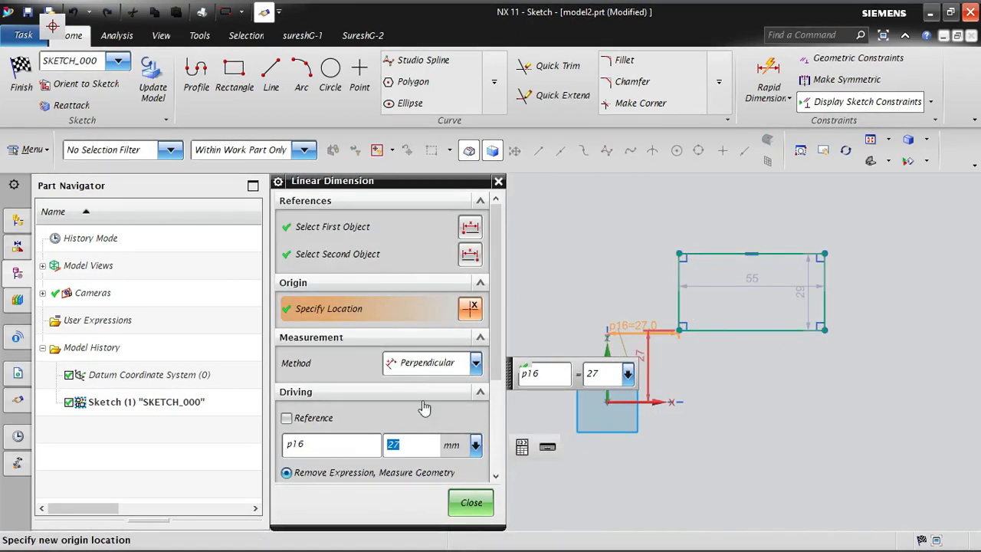
{"action": "type", "text": "0"}
{"action": "key", "text": "Return"}
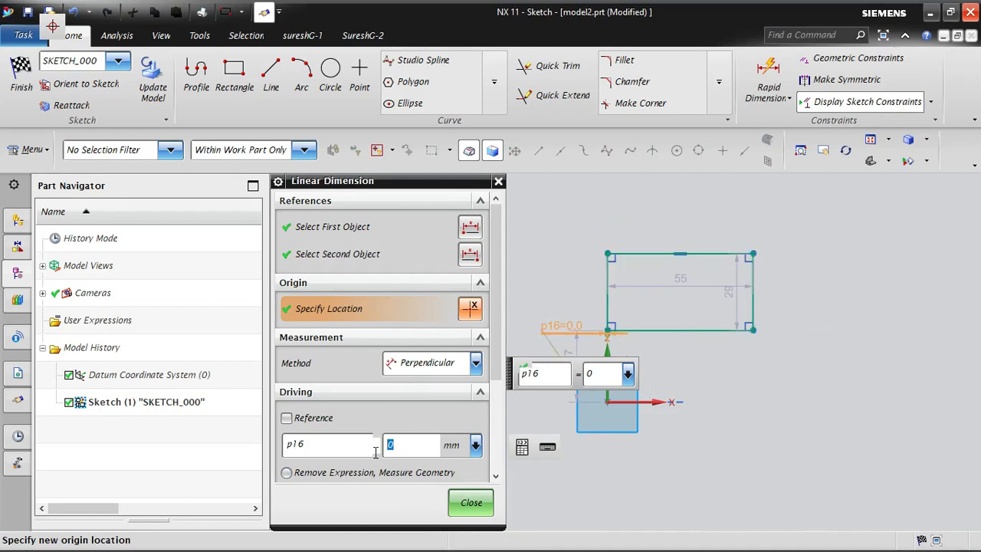
{"action": "middle_click", "coordinate": [702, 373]}
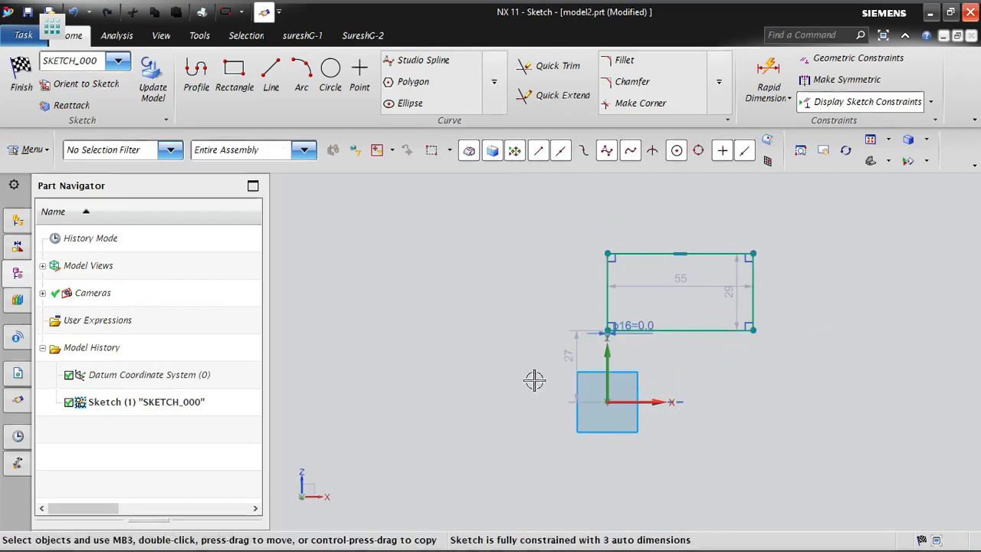
Step: Set the vertical distance between the rectangle's bottom edge and the origin to 0 mm
{"action": "double_click", "coordinate": [563, 356]}
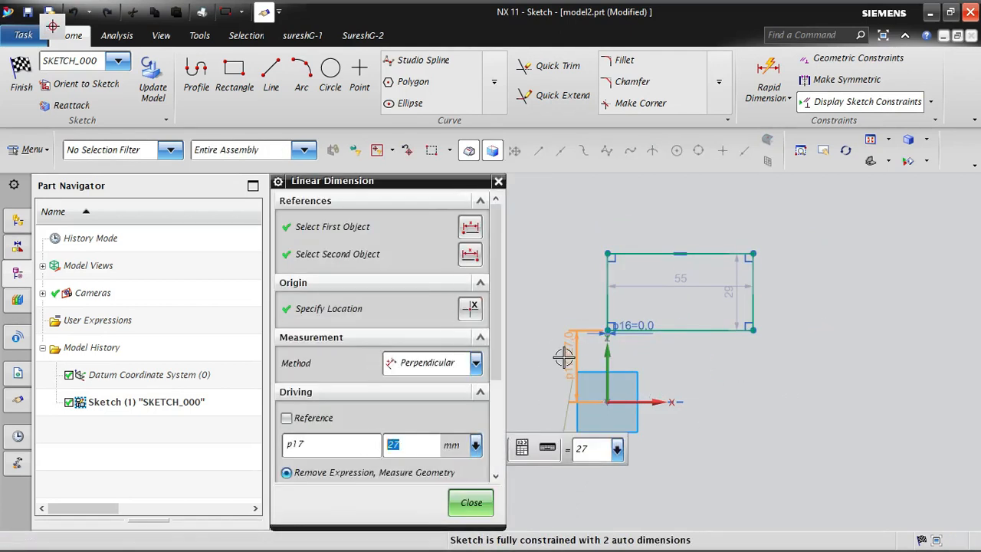
{"action": "type", "text": "0"}
{"action": "key", "text": "Return"}
{"action": "middle_click", "coordinate": [750, 481]}
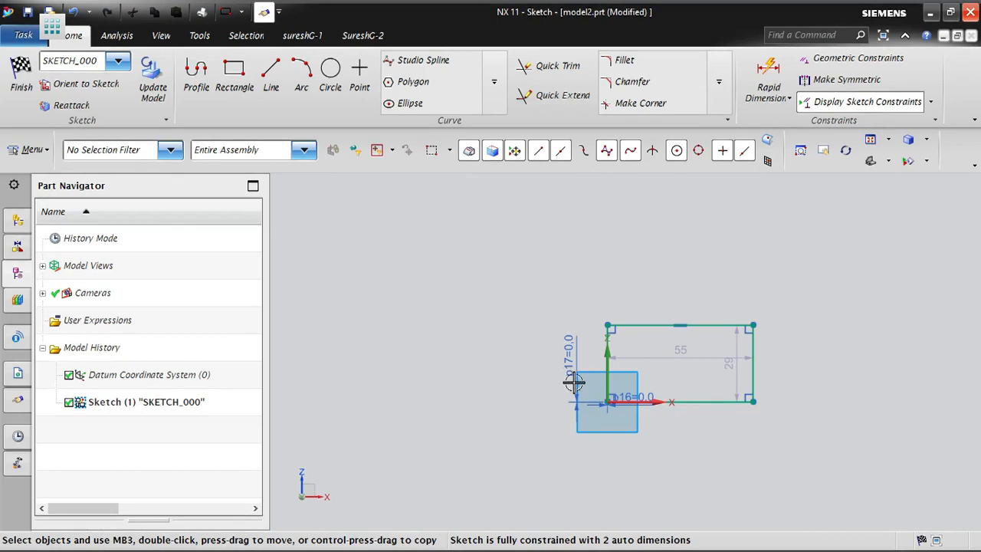
Step: Undo both 0 mm origin dimensions and reposition the rectangle's width, height and vertical offset dimensions outside the shape
{"action": "key", "text": "ctrl+z"}
{"action": "key", "text": "ctrl+z"}
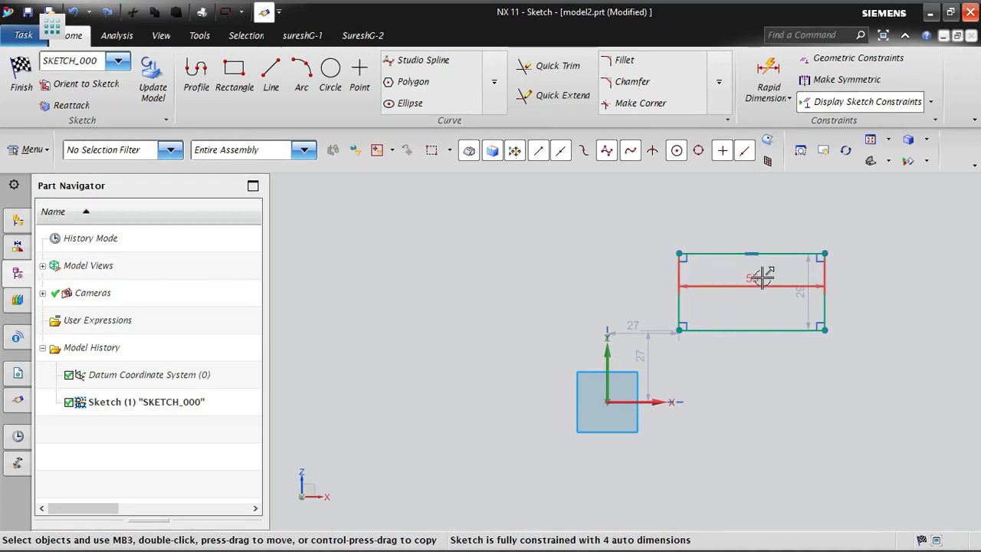
{"action": "left_click_drag", "start_coordinate": [753, 277], "coordinate": [741, 205]}
{"action": "left_click_drag", "start_coordinate": [800, 291], "coordinate": [893, 293]}
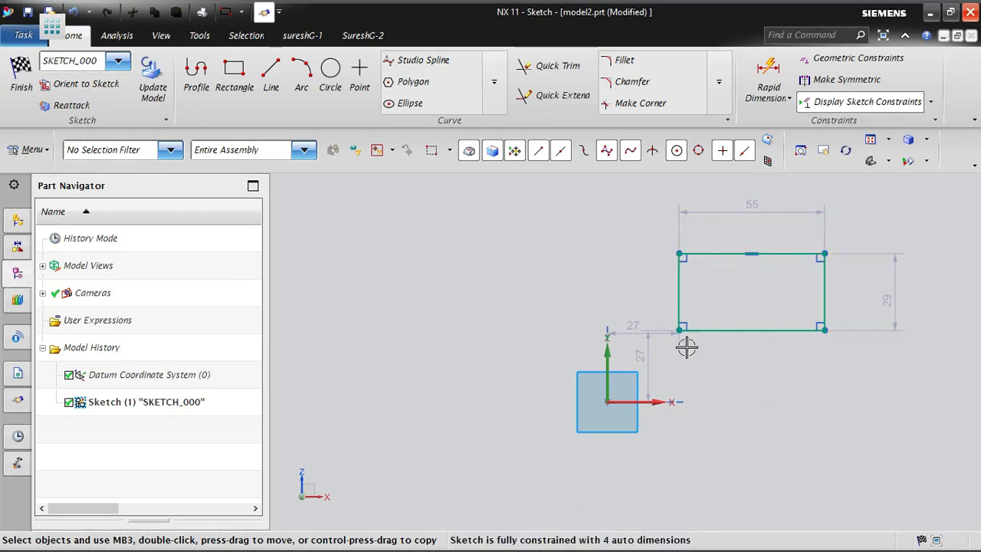
{"action": "left_click_drag", "start_coordinate": [644, 360], "coordinate": [887, 383]}
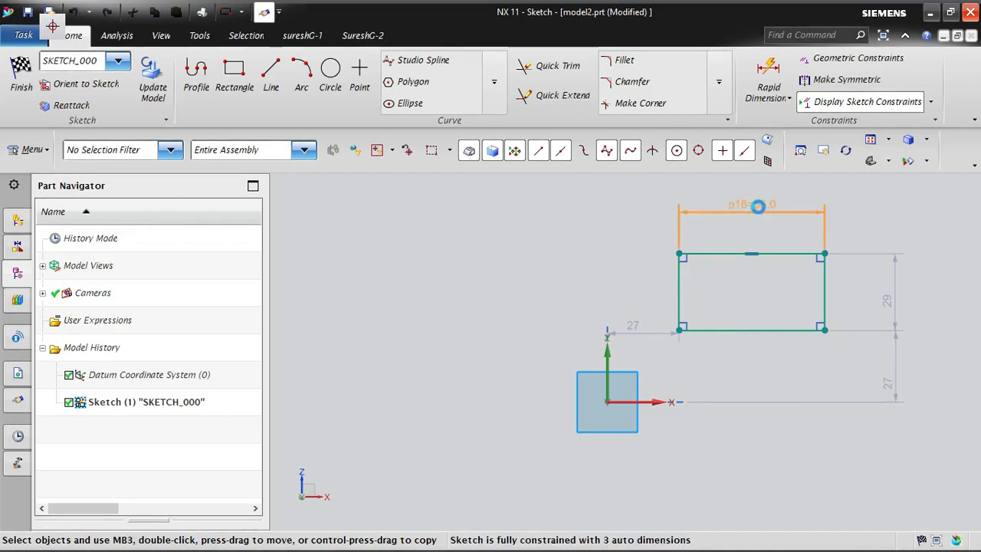
Step: Set the rectangle's width and height dimensions to 50 mm each
{"action": "double_click", "coordinate": [756, 205]}
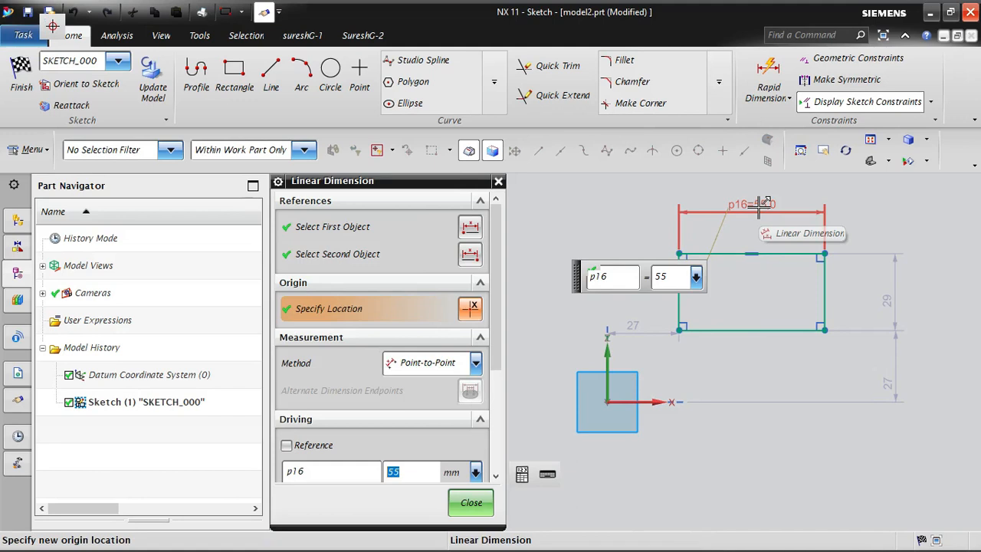
{"action": "type", "text": "50"}
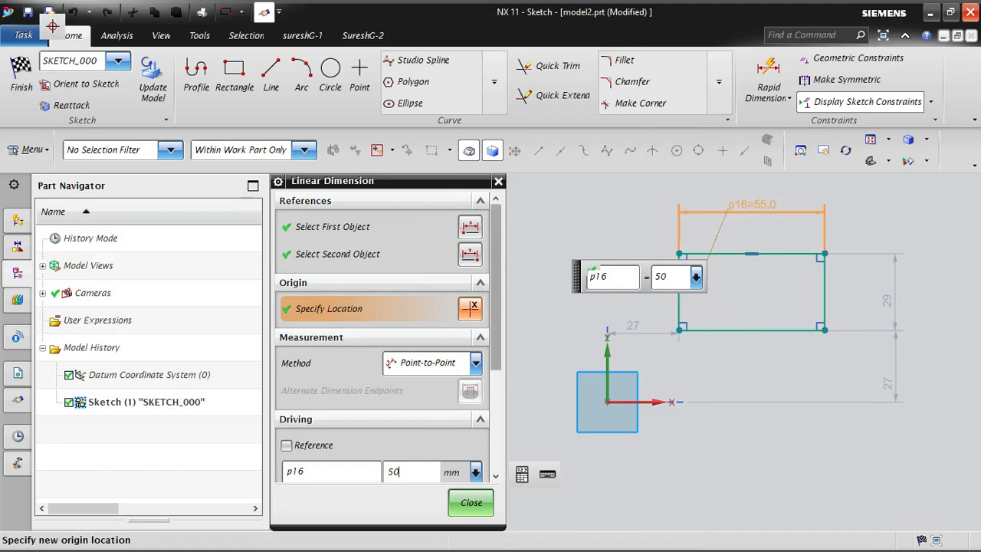
{"action": "key", "text": "Return"}
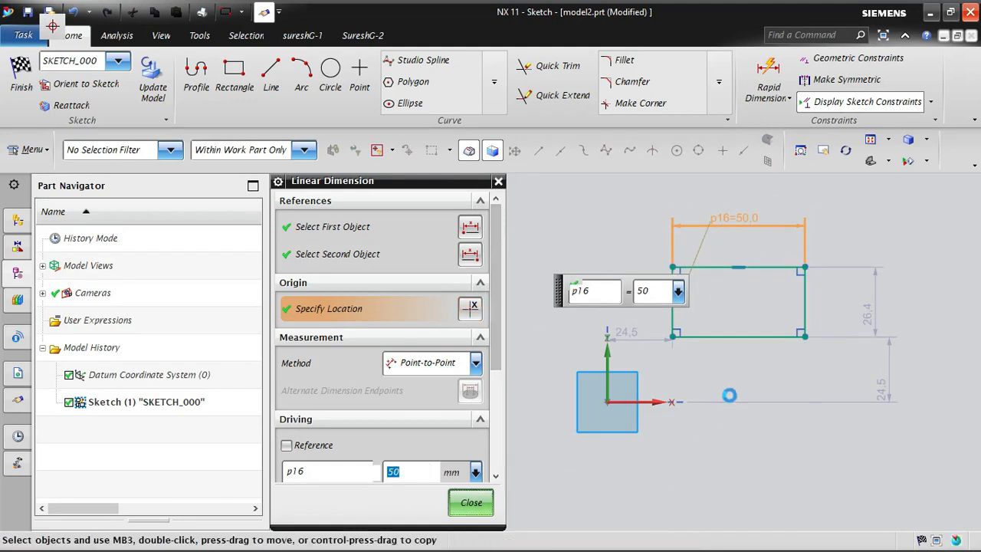
{"action": "double_click", "coordinate": [868, 310]}
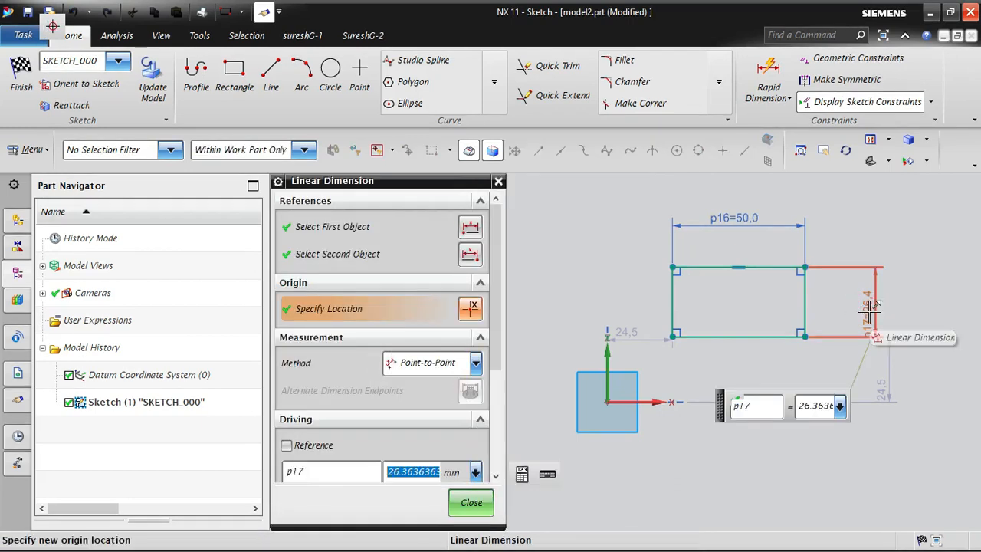
{"action": "type", "text": "50"}
{"action": "key", "text": "Return"}
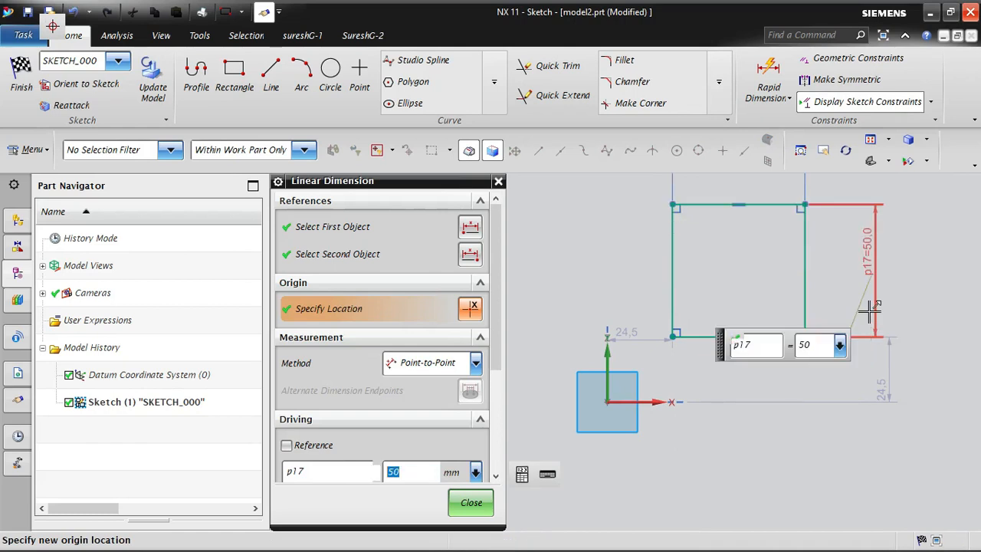
{"action": "middle_click", "coordinate": [864, 372]}
{"action": "scroll", "coordinate": [796, 411], "scroll_direction": "down", "scroll_amount": 1}
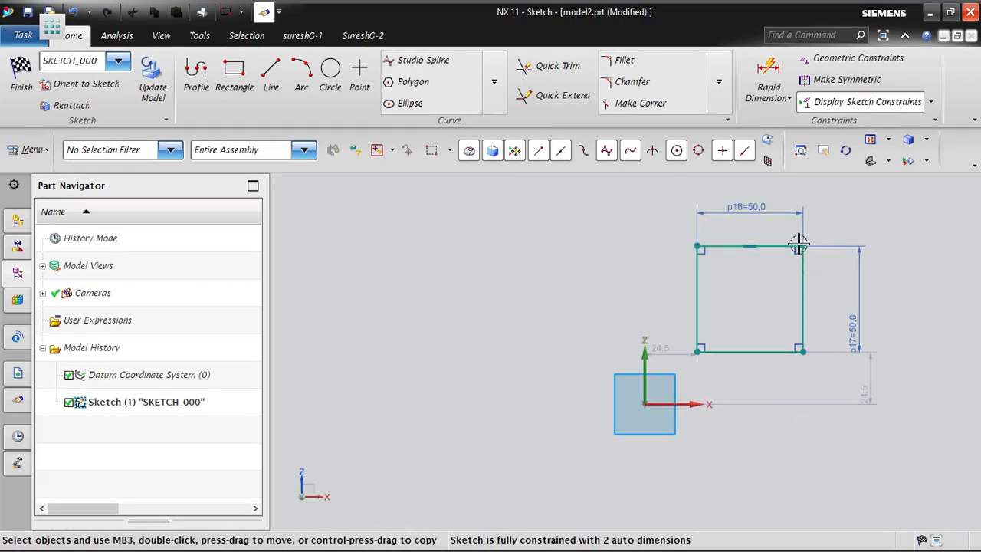
Step: Line up the height and vertical offset dimensions beside the square, and set the vertical distance to the origin to 20 mm
{"action": "left_click_drag", "start_coordinate": [848, 325], "coordinate": [840, 300]}
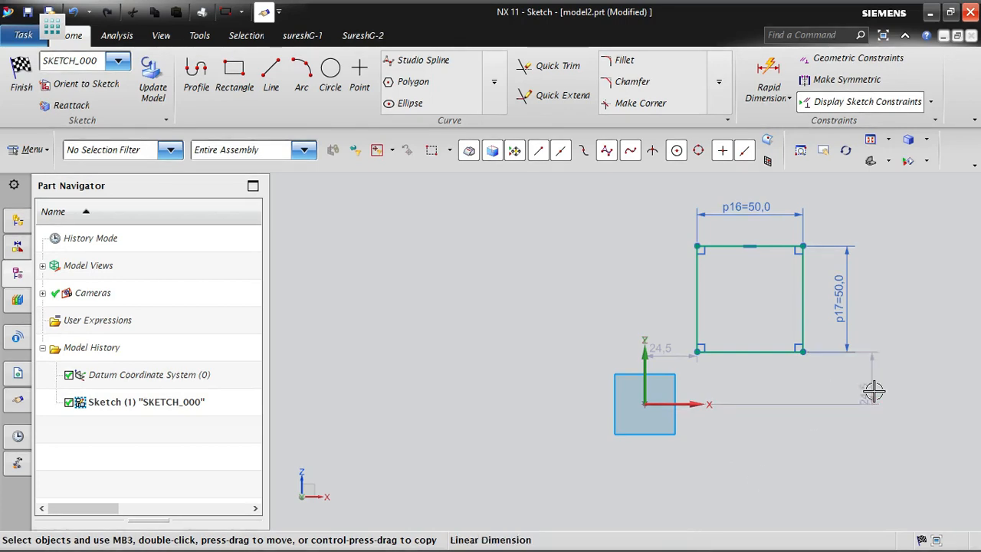
{"action": "left_click_drag", "start_coordinate": [867, 374], "coordinate": [836, 380]}
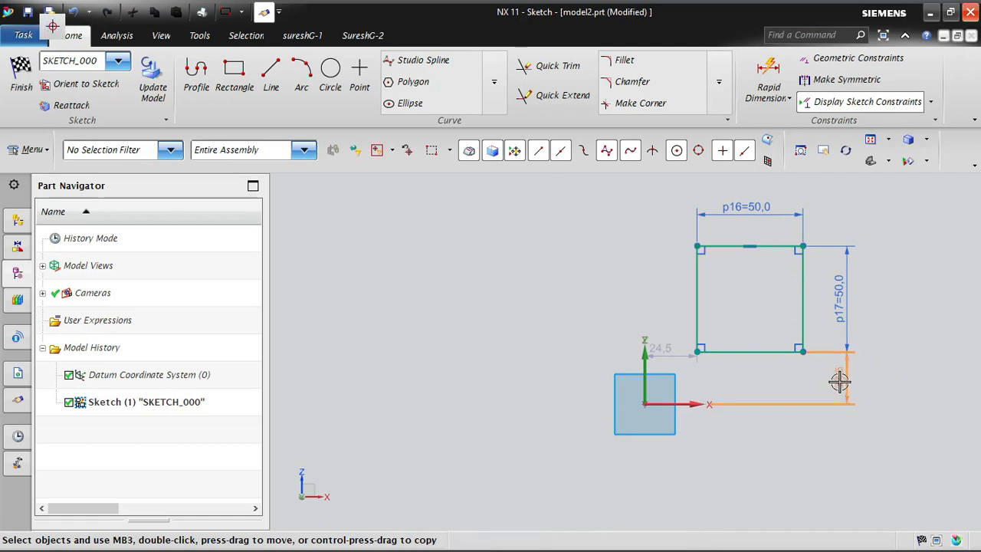
{"action": "double_click", "coordinate": [839, 380]}
{"action": "type", "text": "20"}
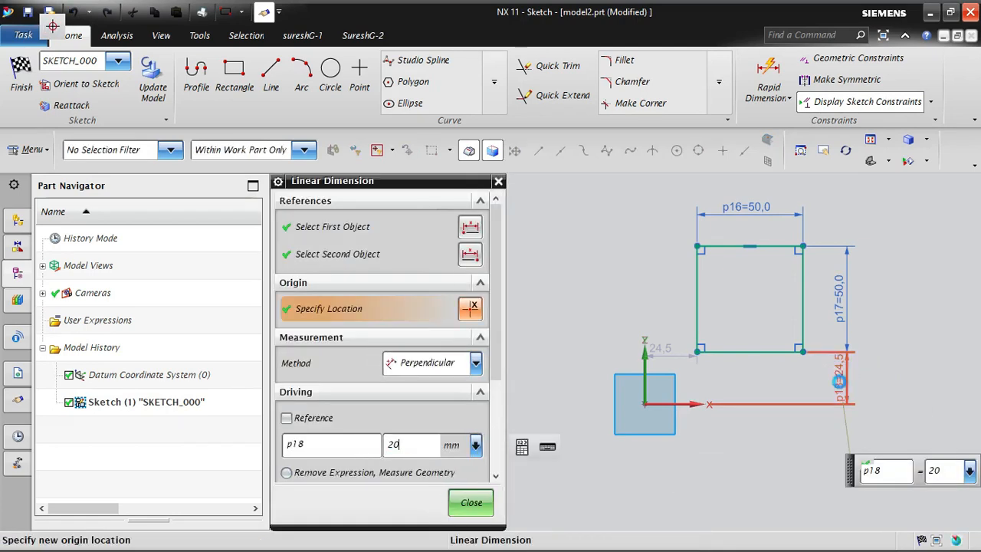
{"action": "key", "text": "Return"}
Step: Set the horizontal distance between the square's left edge and the origin to 20 mm
{"action": "double_click", "coordinate": [670, 359]}
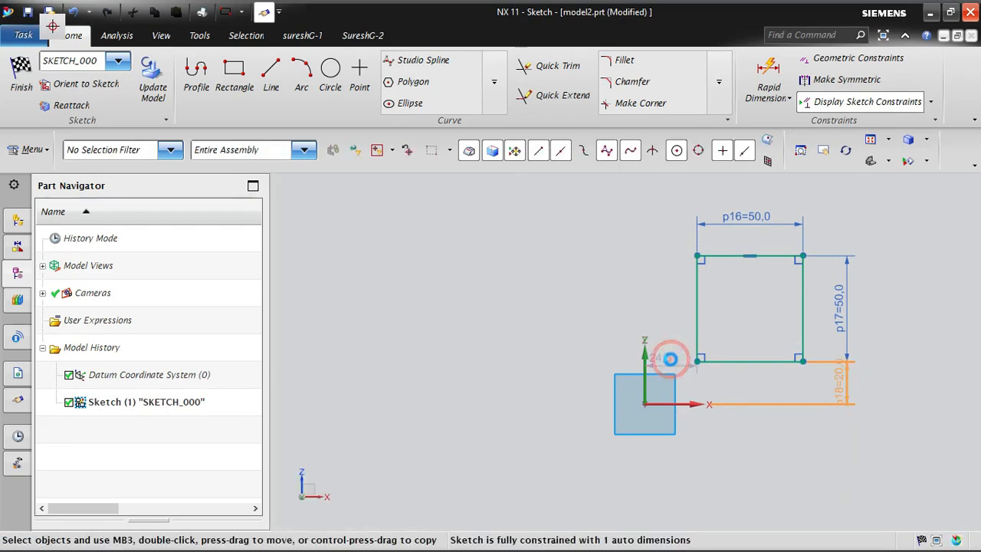
{"action": "type", "text": "20"}
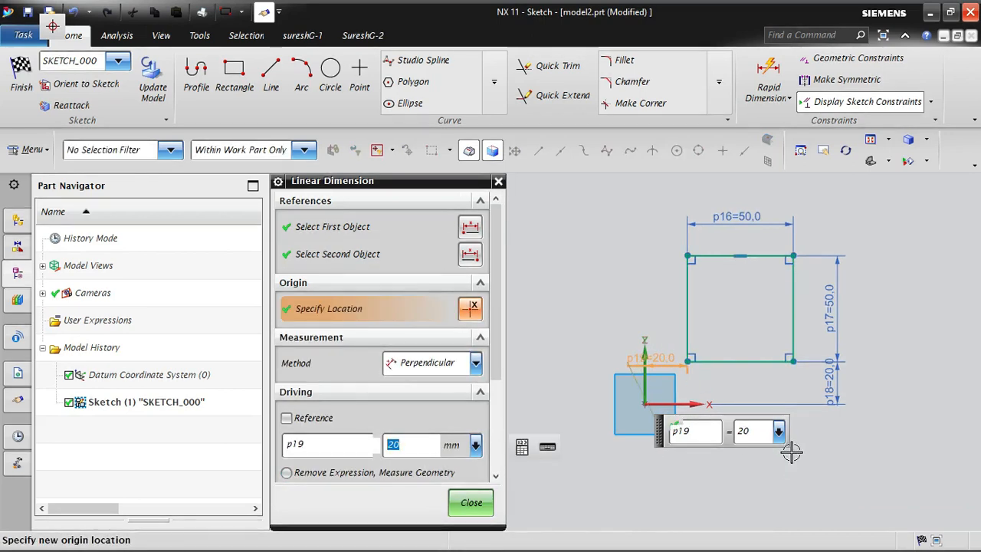
{"action": "key", "text": "Return"}
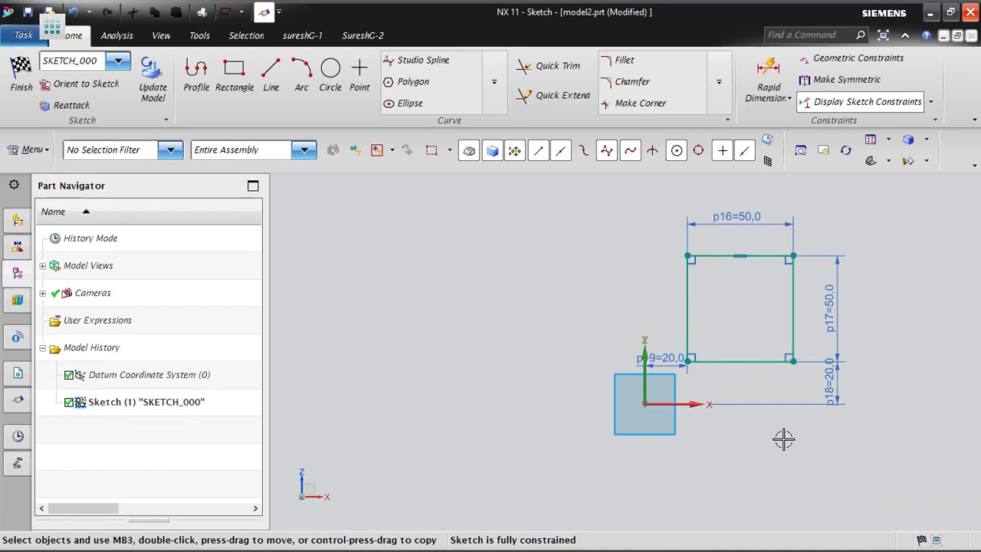
Step: Restrict selection to the Curve type and delete all of the square's curves
{"action": "scroll", "coordinate": [866, 453], "scroll_direction": "down", "scroll_amount": 1}
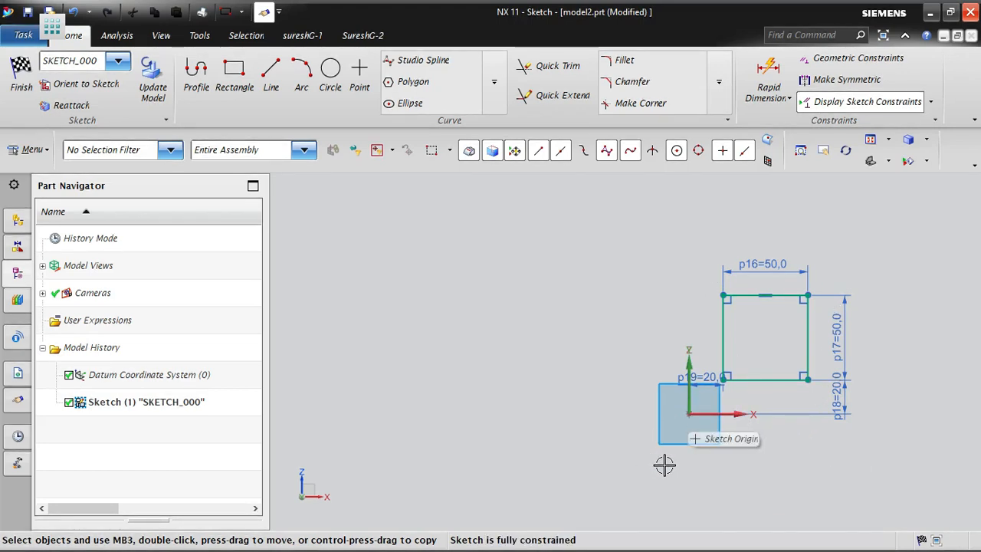
{"action": "left_click", "coordinate": [113, 149]}
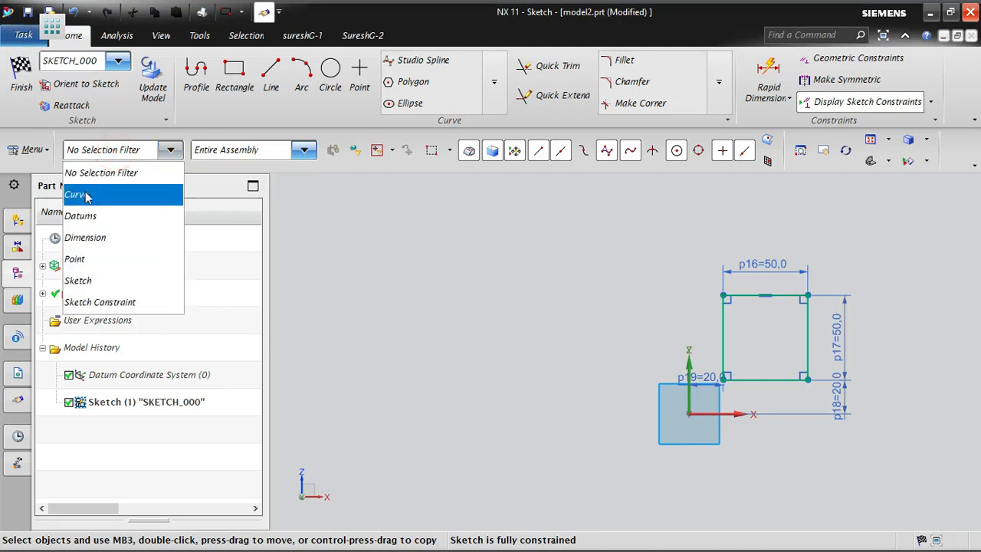
{"action": "left_click", "coordinate": [85, 195]}
{"action": "key", "text": "ctrl+a"}
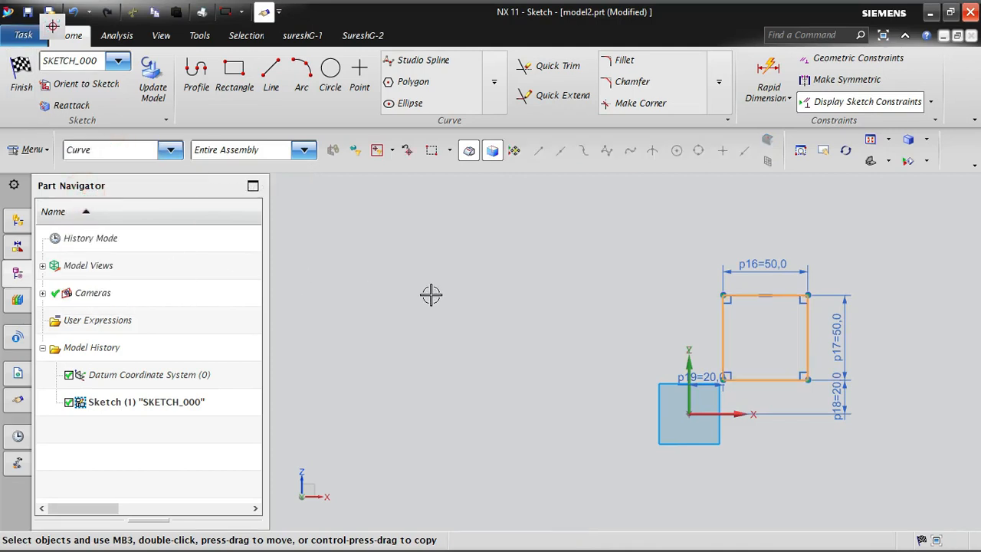
{"action": "key", "text": "Delete"}
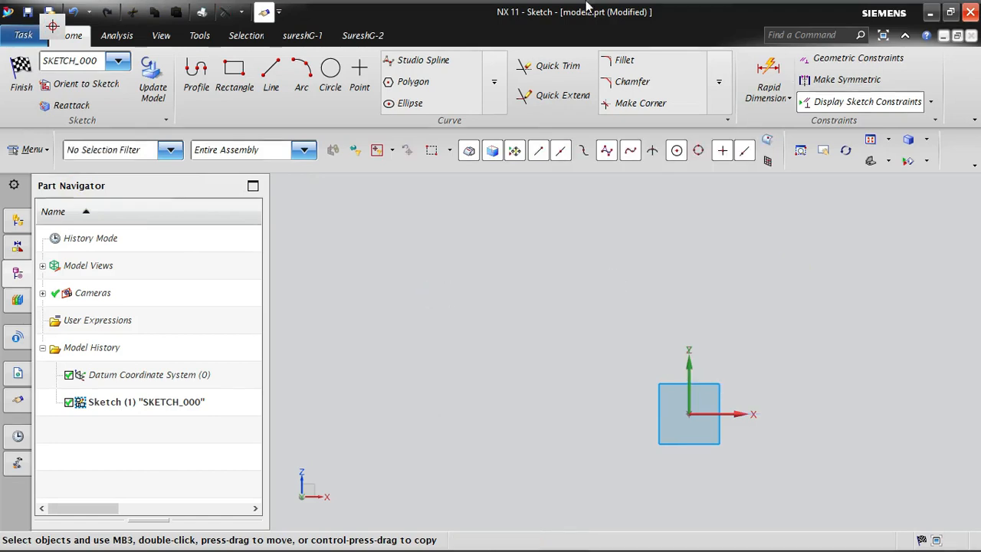
Step: Draw a two-point rectangle about 151 by 69 mm with its lower-left corner on the sketch origin, and undo it
{"action": "left_click", "coordinate": [234, 73]}
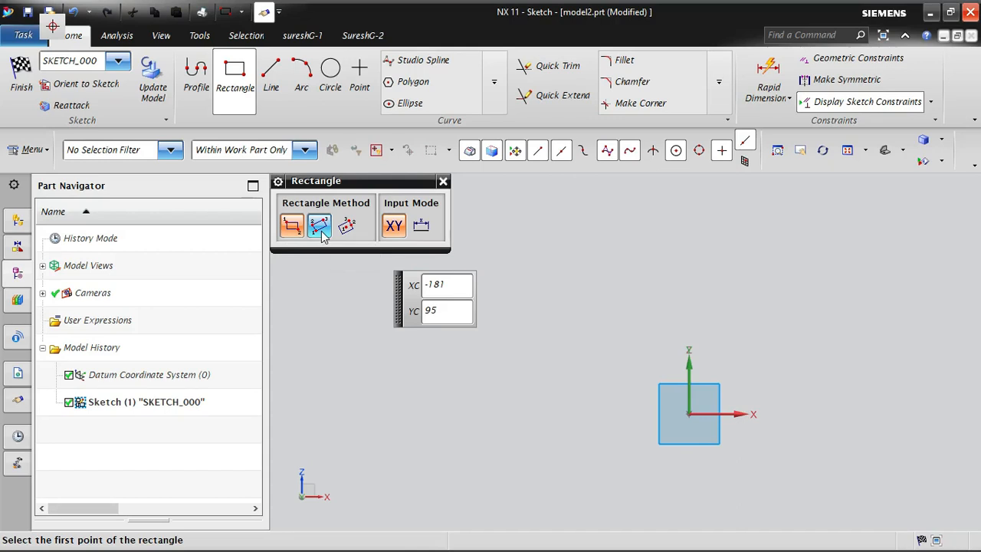
{"action": "left_click", "coordinate": [687, 413]}
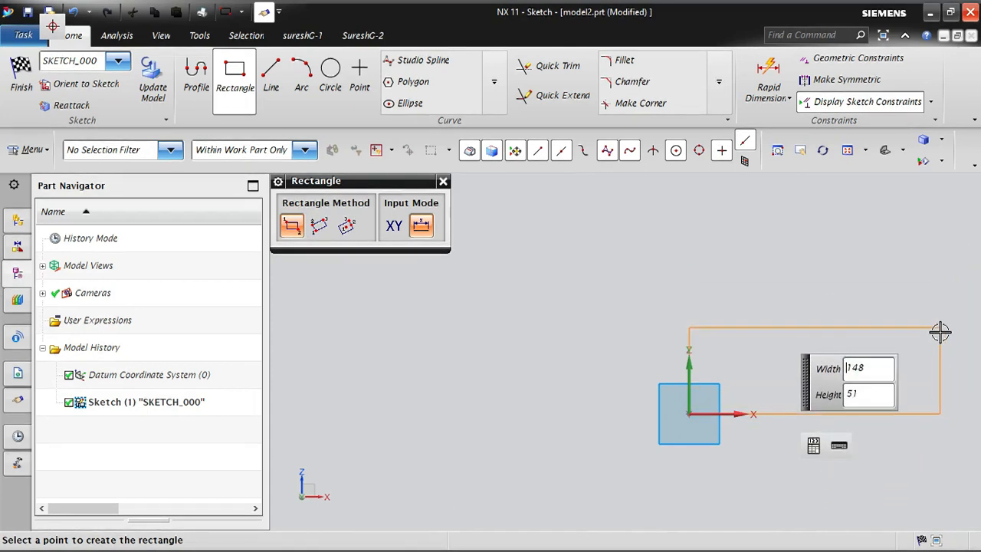
{"action": "left_click", "coordinate": [945, 297]}
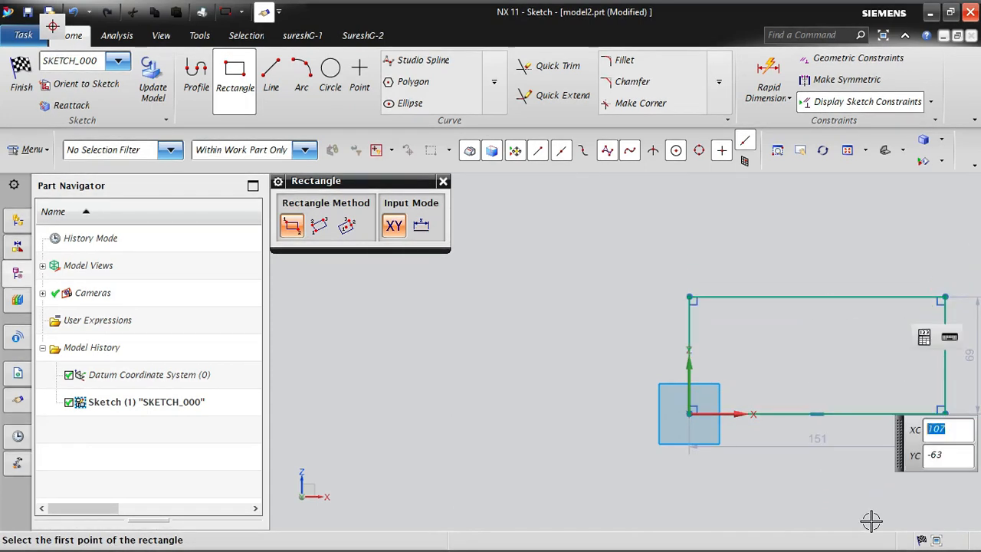
{"action": "scroll", "coordinate": [471, 361], "scroll_direction": "down", "scroll_amount": 2}
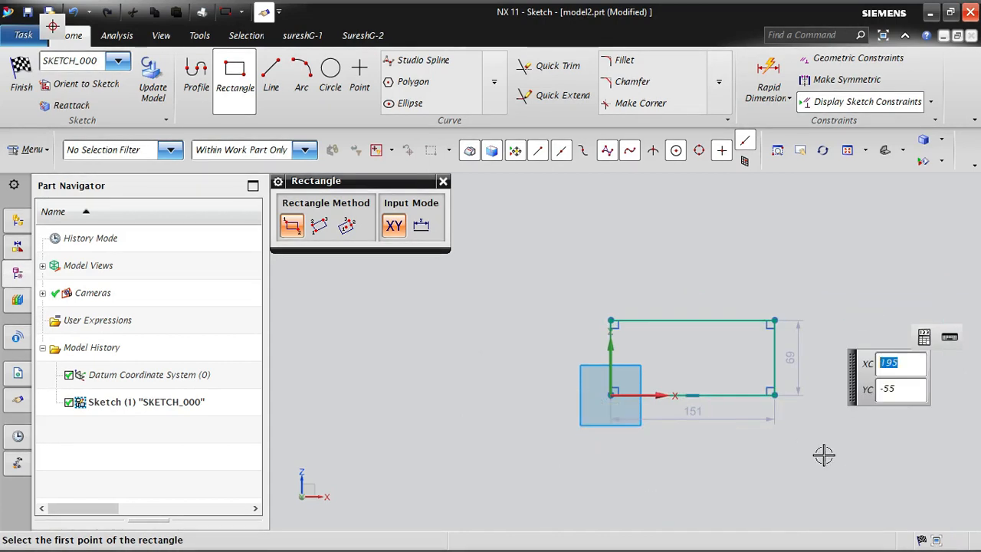
{"action": "key", "text": "Escape"}
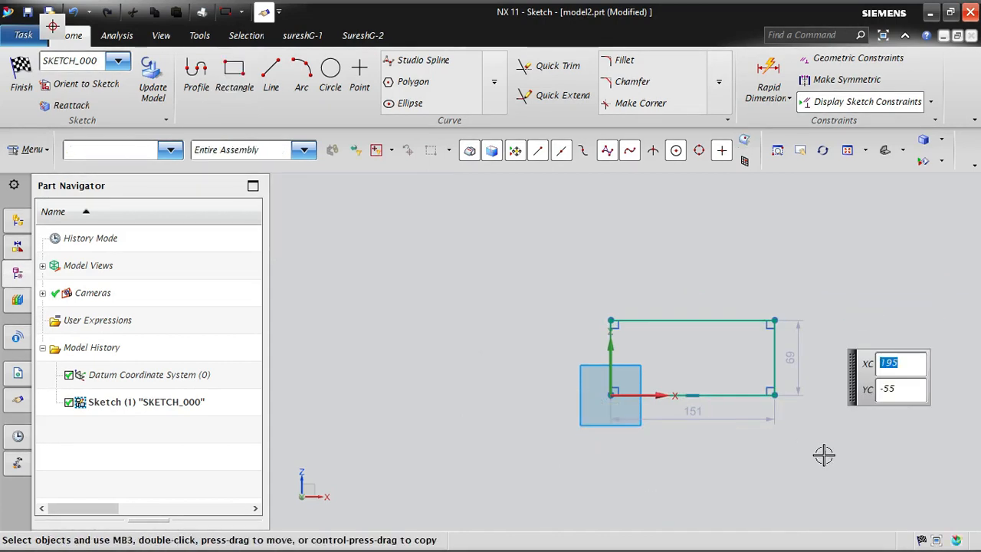
{"action": "key", "text": "ctrl+z"}
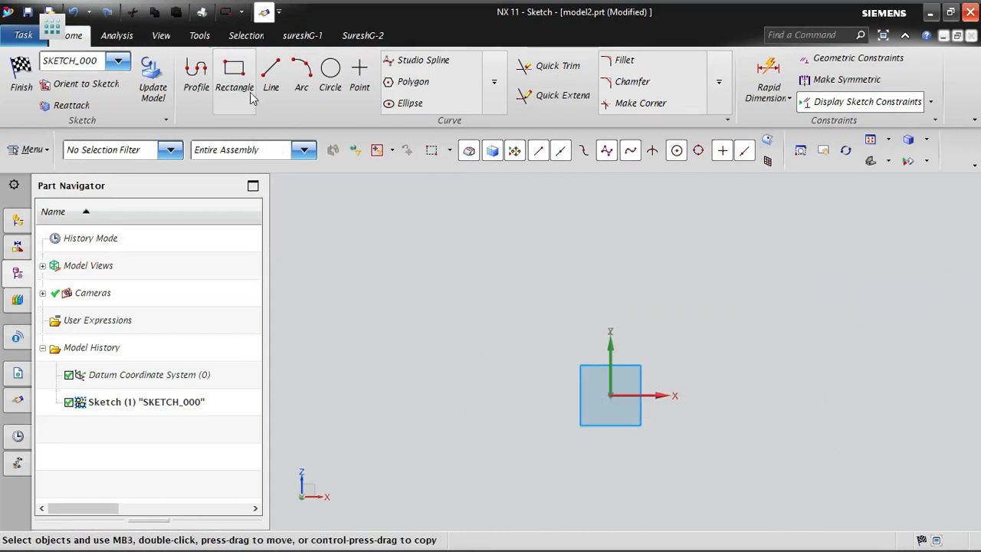
Step: Draw a three-point rectangle from the origin, about 150 mm up along the Z axis and about 310 mm wide along X
{"action": "left_click", "coordinate": [234, 76]}
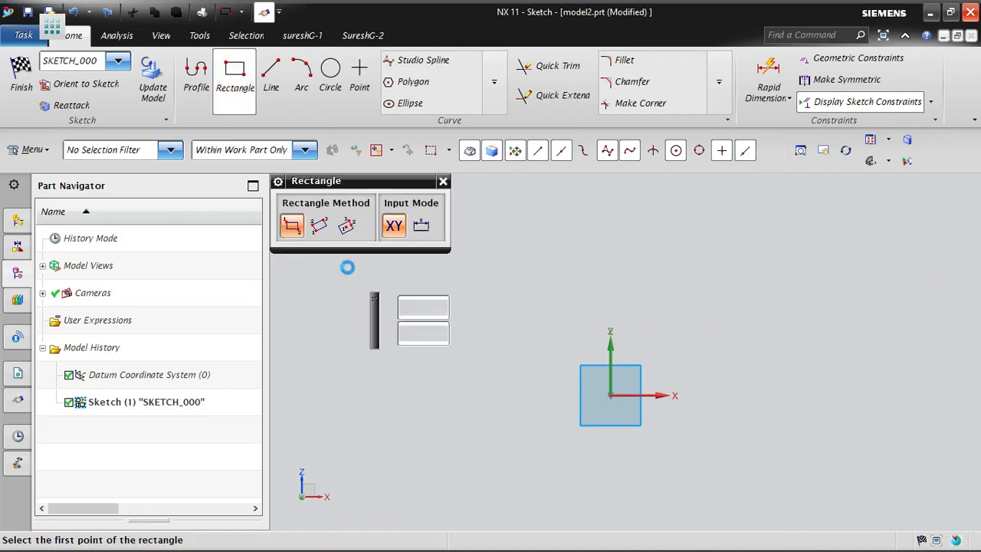
{"action": "left_click", "coordinate": [320, 226]}
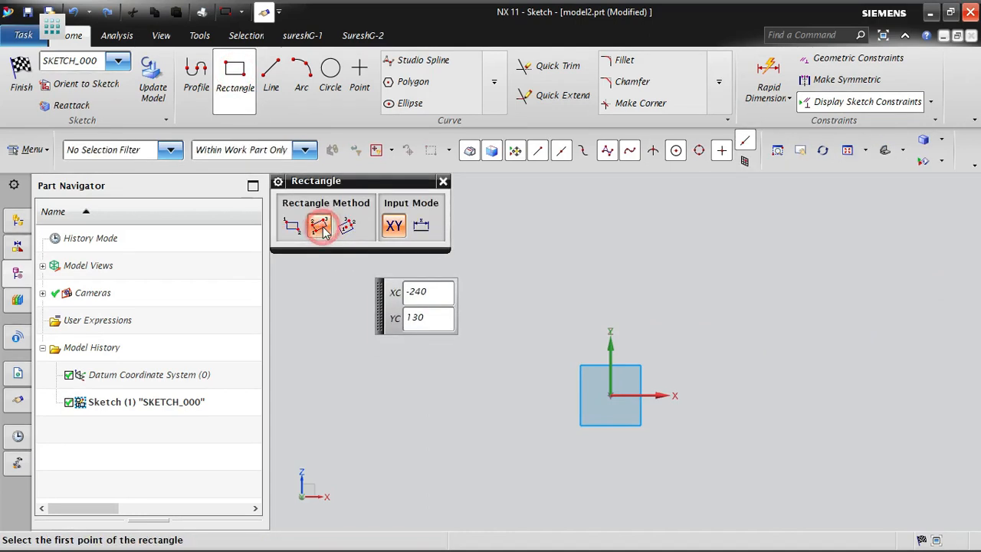
{"action": "left_click", "coordinate": [610, 392]}
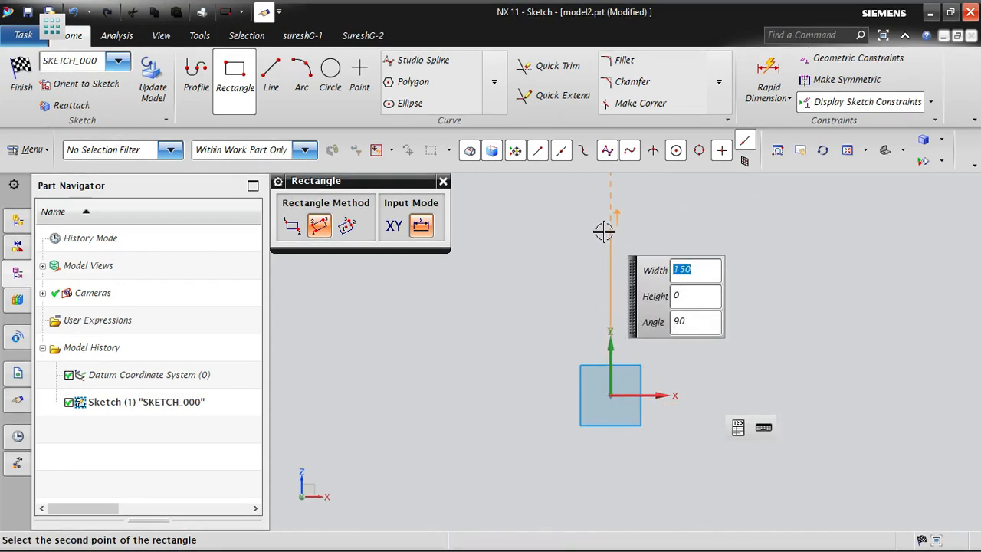
{"action": "left_click", "coordinate": [604, 231]}
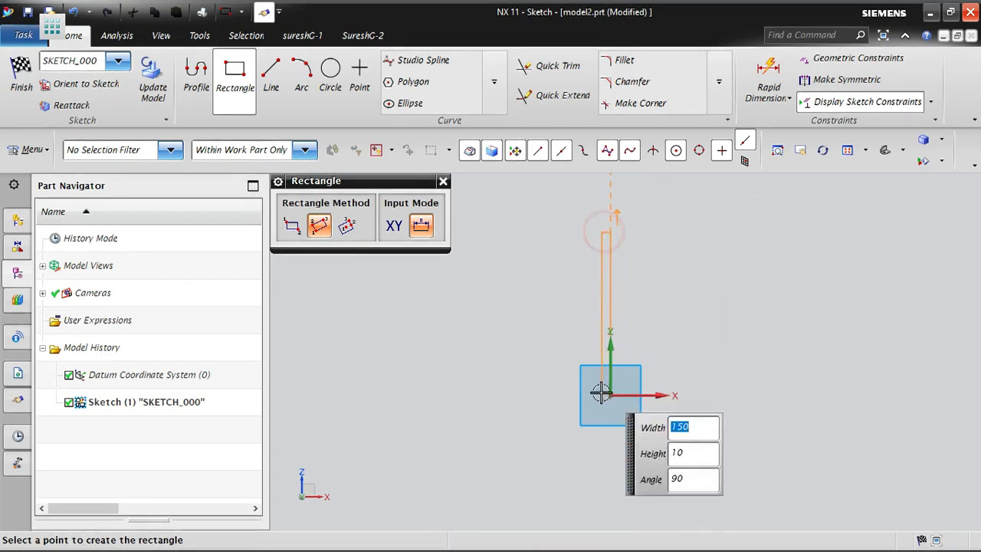
{"action": "left_click", "coordinate": [947, 310]}
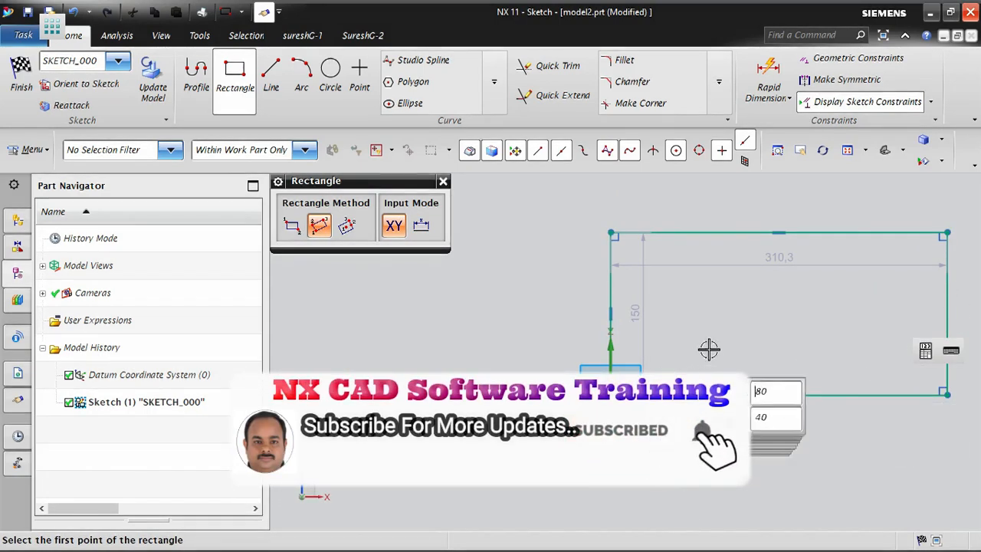
{"action": "key", "text": "Escape"}
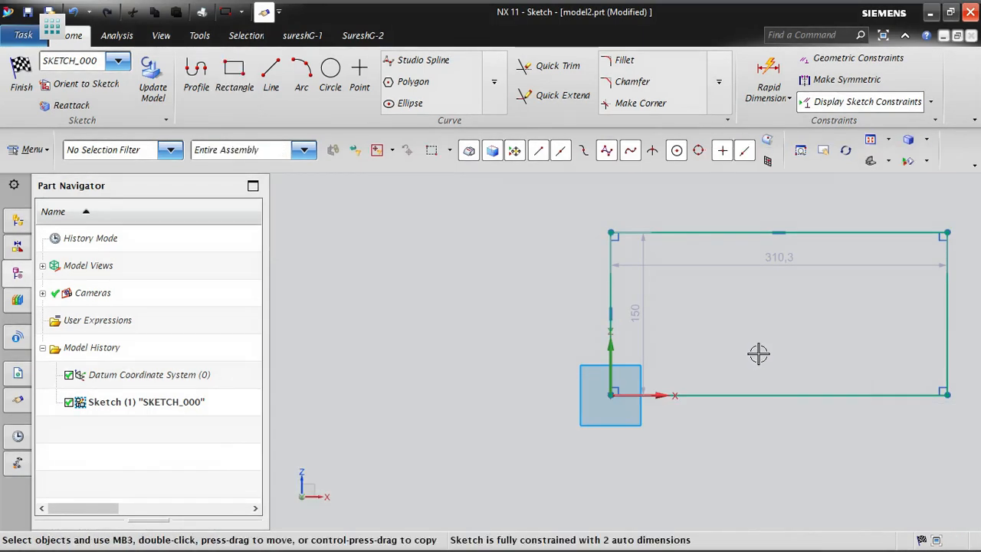
Step: Filter the selection to curves and delete the whole three-point rectangle
{"action": "left_click", "coordinate": [151, 149]}
{"action": "left_click", "coordinate": [131, 196]}
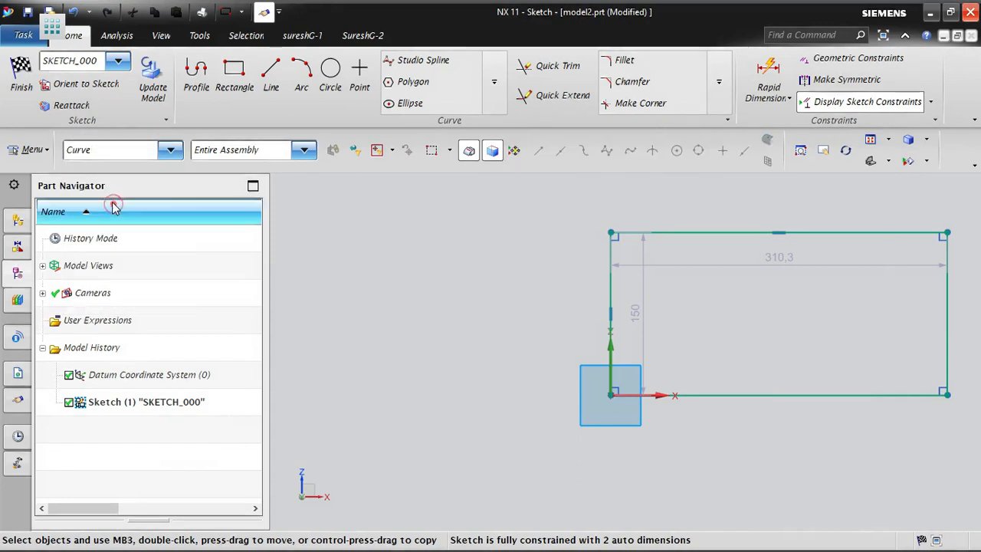
{"action": "key", "text": "ctrl+a"}
{"action": "key", "text": "Delete"}
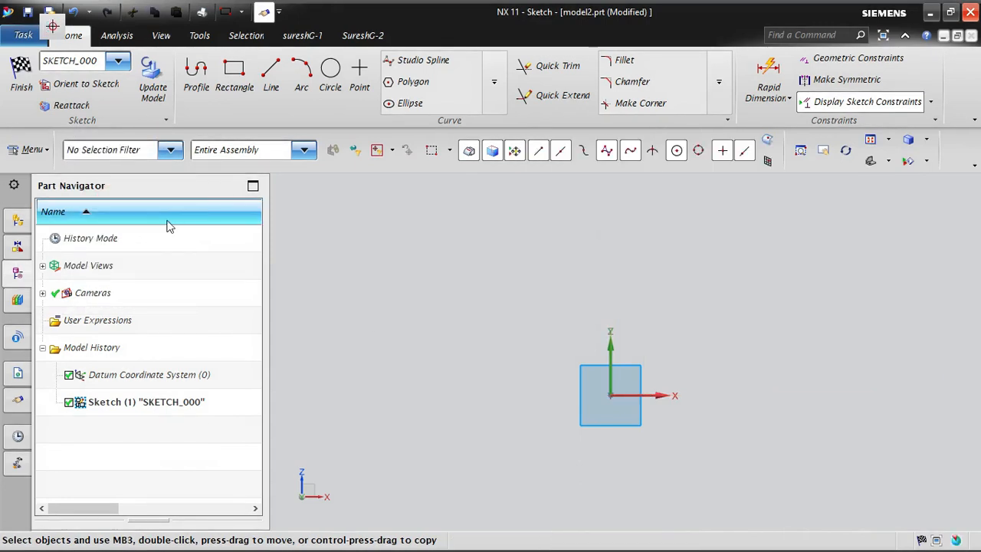
Step: Start a three-point rectangle at the sketch origin with a width of 100 mm and a height of 75 mm
{"action": "left_click", "coordinate": [234, 75]}
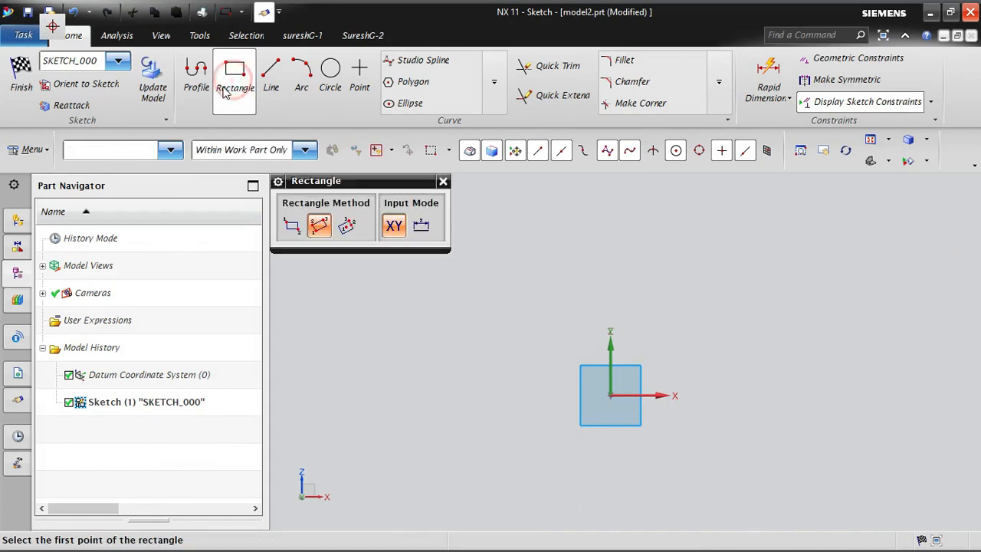
{"action": "left_click", "coordinate": [316, 231]}
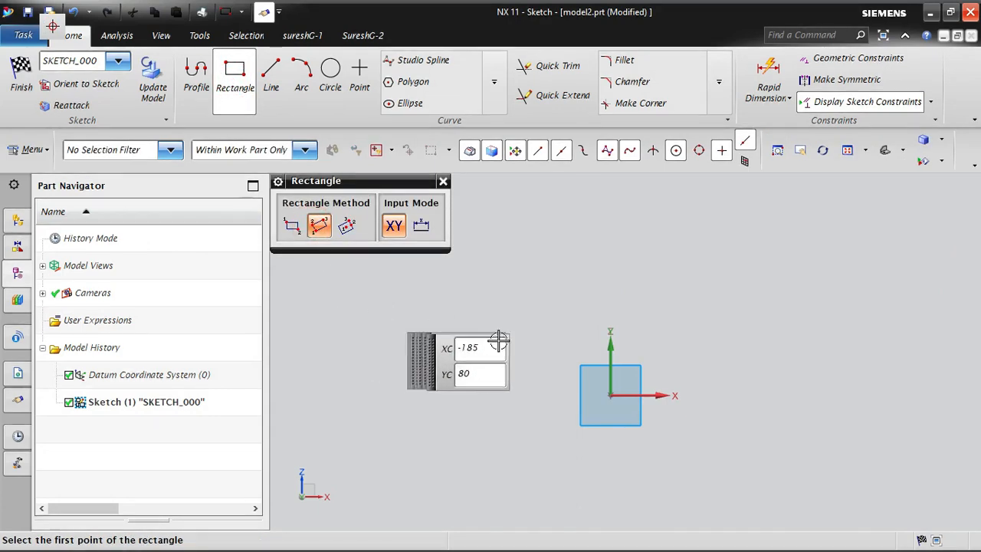
{"action": "left_click", "coordinate": [610, 396]}
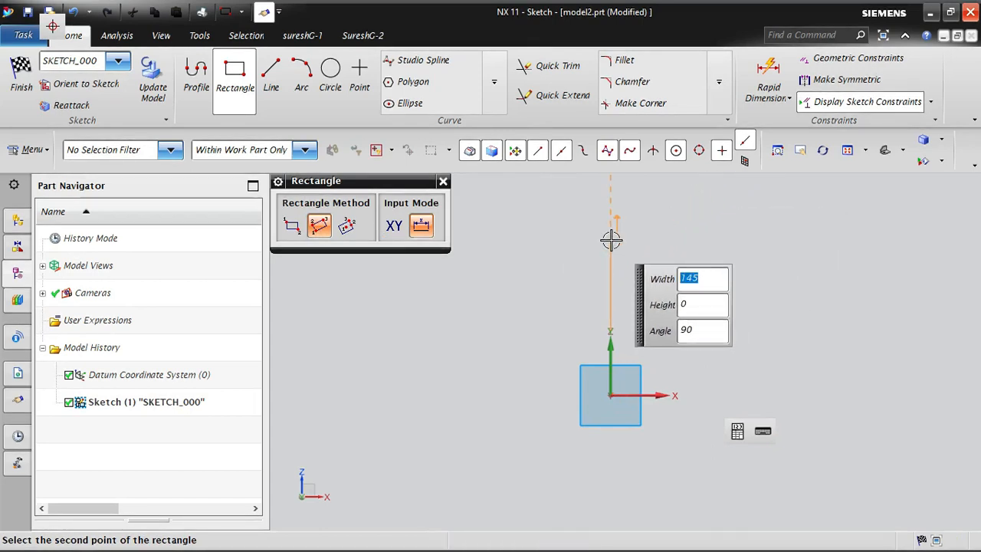
{"action": "type", "text": "100"}
{"action": "key", "text": "Tab"}
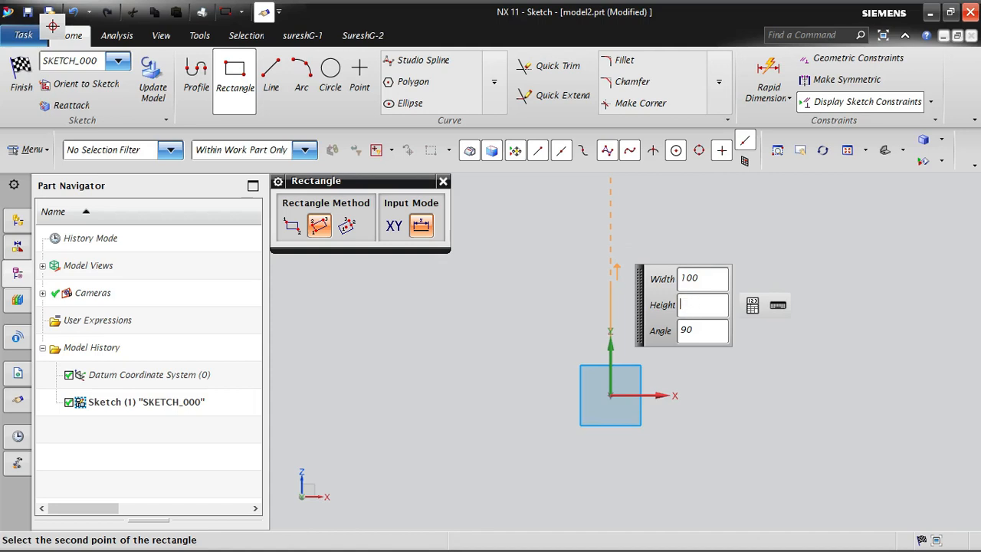
{"action": "key", "text": "Tab"}
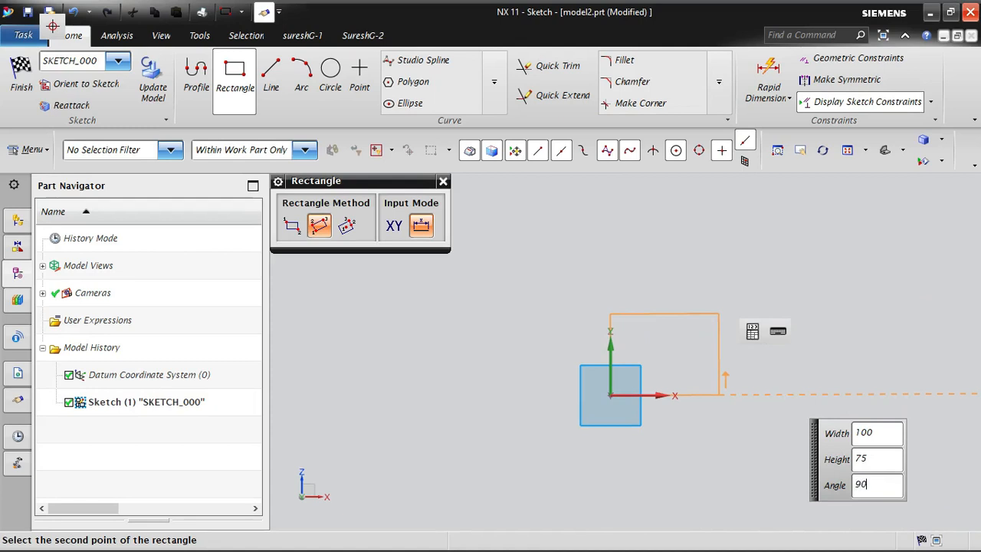
{"action": "key", "text": "Tab"}
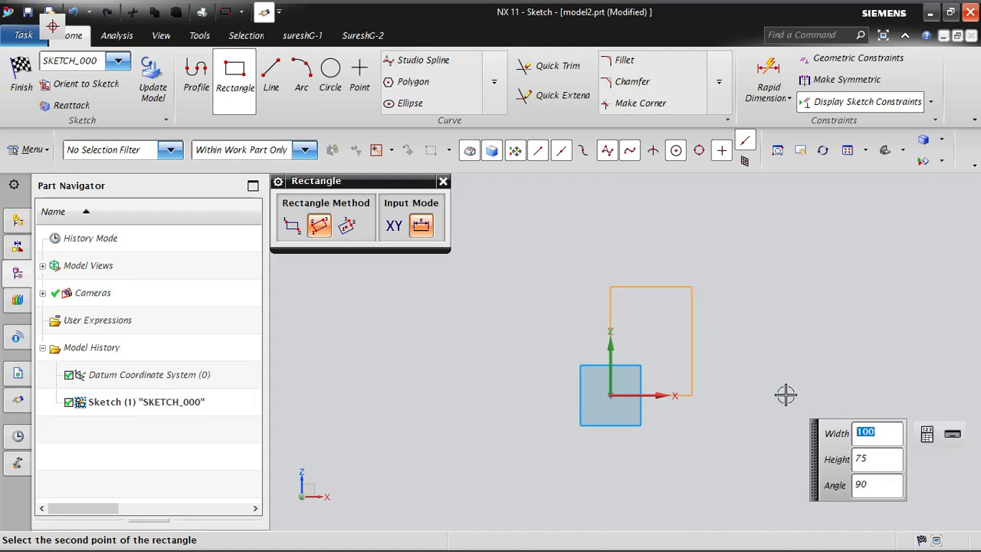
Step: Try angles of 0 and -90 degrees for the 100 by 75 mm rectangle
{"action": "key", "text": "Tab"}
{"action": "key", "text": "Tab"}
{"action": "type", "text": "0"}
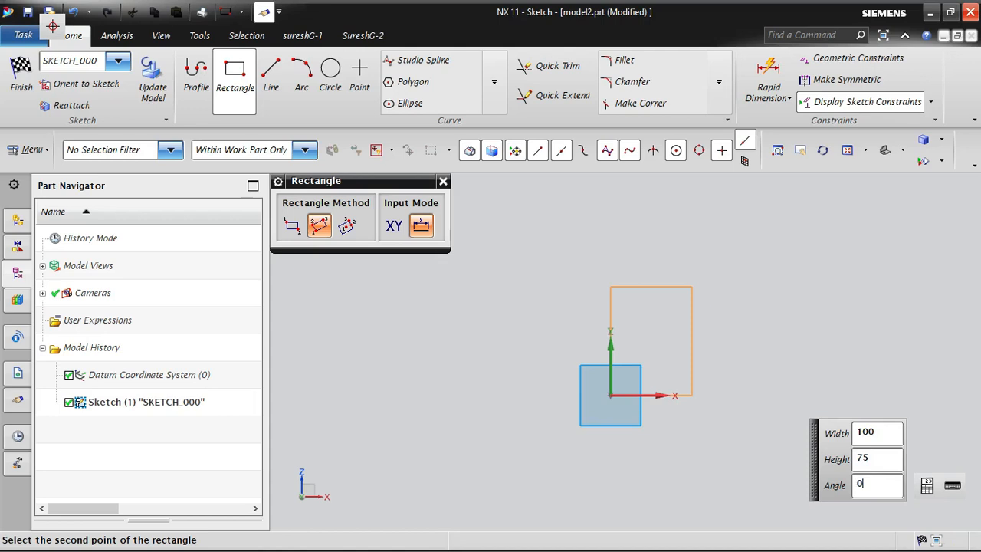
{"action": "key", "text": "Tab"}
{"action": "key", "text": "Tab"}
{"action": "key", "text": "Tab"}
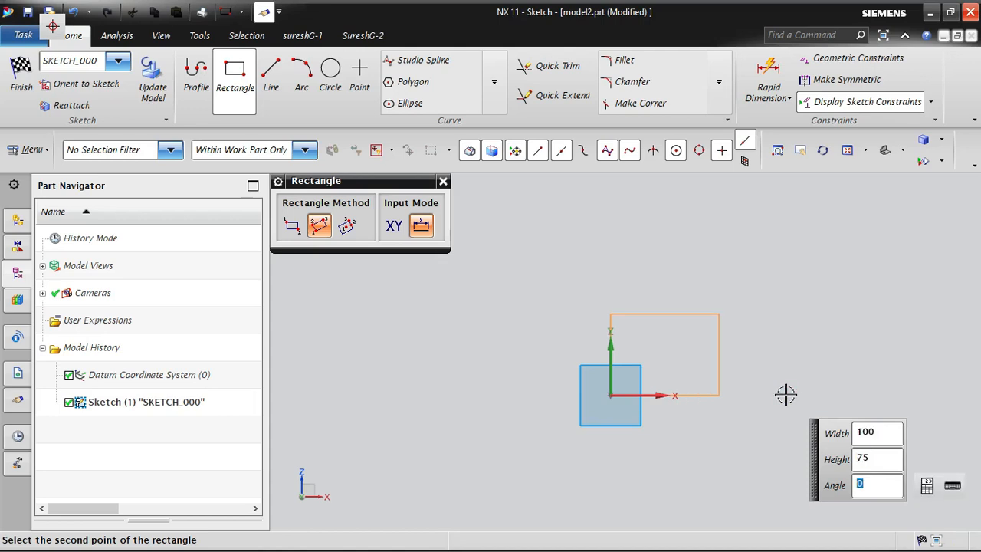
{"action": "type", "text": "-90"}
{"action": "key", "text": "Tab"}
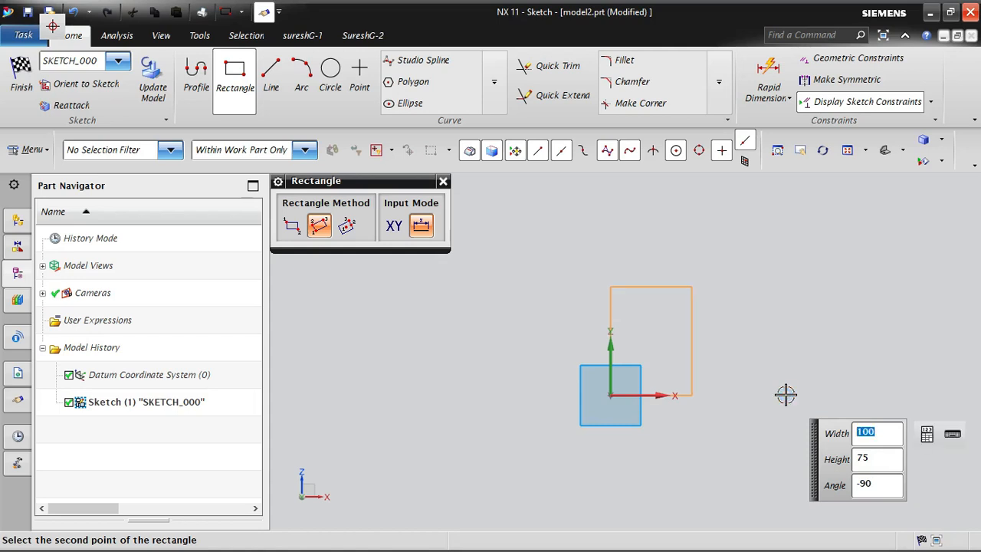
{"action": "key", "text": "Tab"}
{"action": "key", "text": "Tab"}
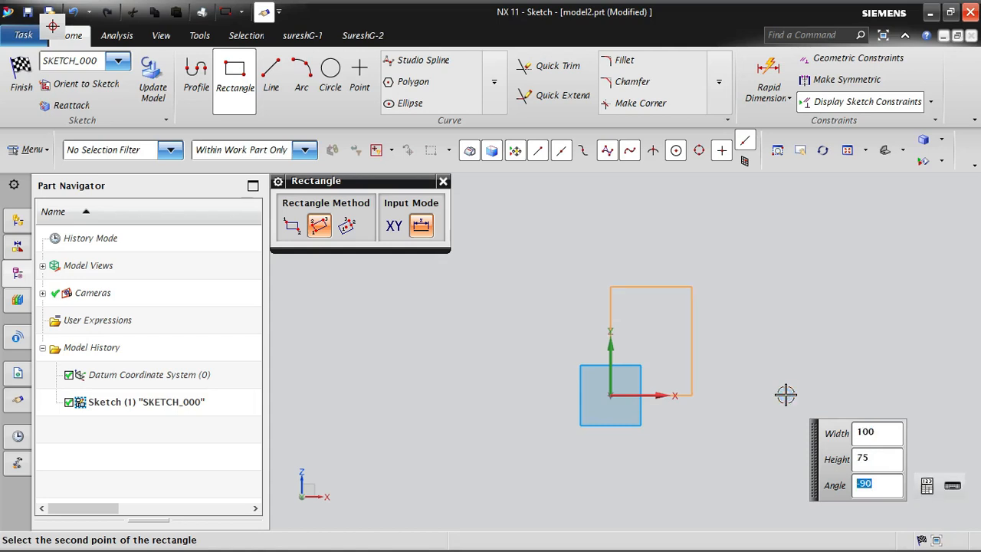
Step: Set the rectangle's angle to 0 degrees and place it above the X axis
{"action": "type", "text": "0"}
{"action": "key", "text": "Tab"}
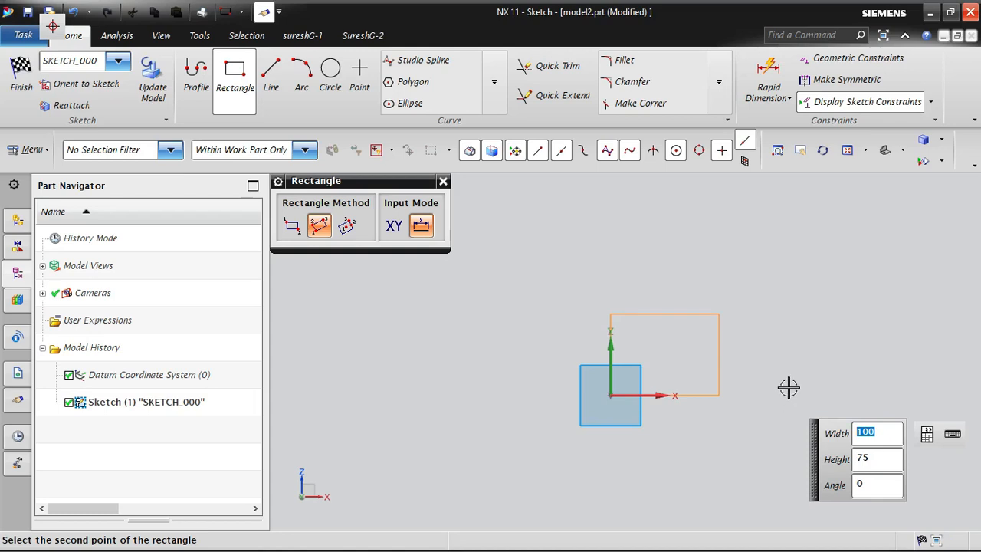
{"action": "left_click", "coordinate": [789, 341]}
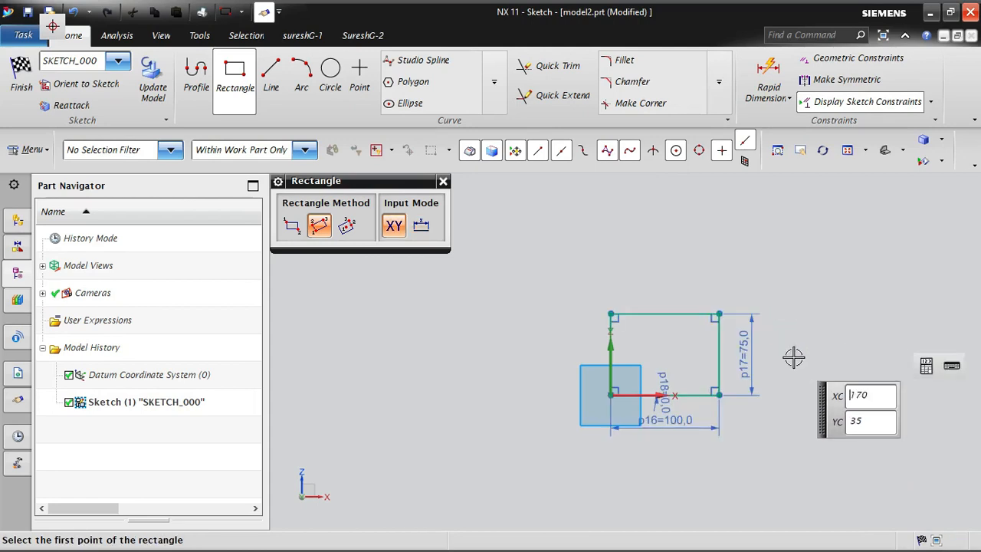
Step: Move the rectangle's width dimension further below its lower edge and reposition the angular dimension inside the rectangle near its right edge
{"action": "key", "text": "Escape"}
{"action": "left_click_drag", "start_coordinate": [672, 422], "coordinate": [687, 456]}
{"action": "left_click_drag", "start_coordinate": [661, 377], "coordinate": [683, 344]}
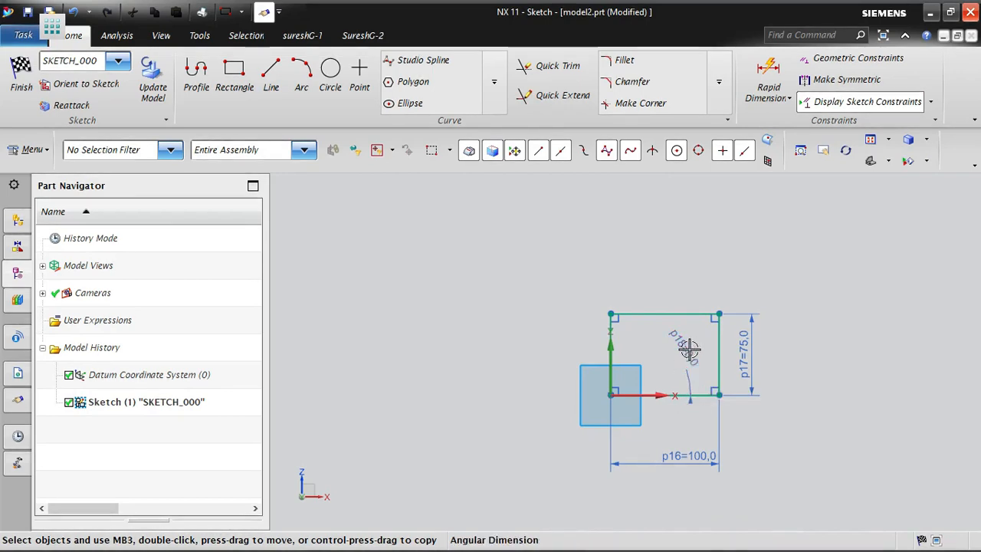
{"action": "left_click_drag", "start_coordinate": [689, 350], "coordinate": [693, 355]}
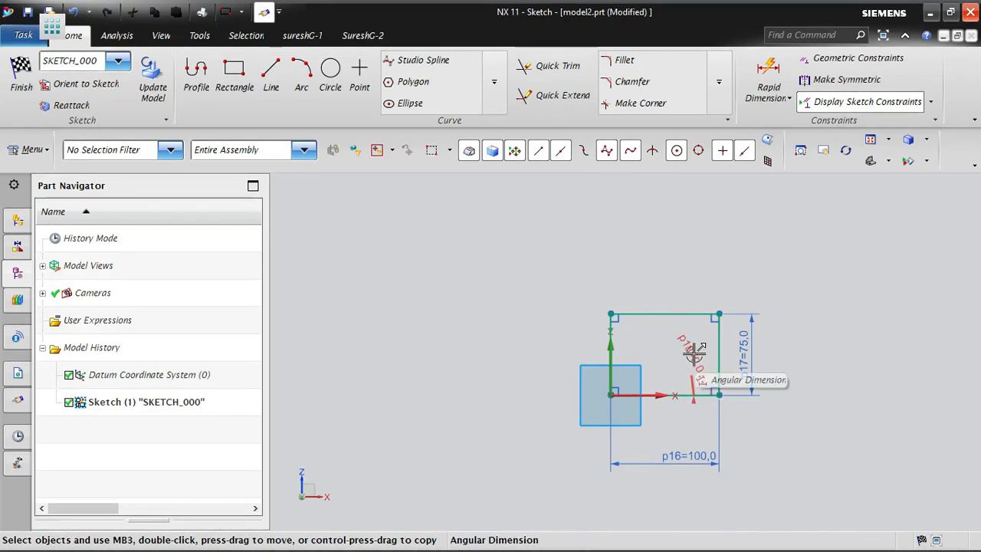
{"action": "left_click", "coordinate": [693, 353]}
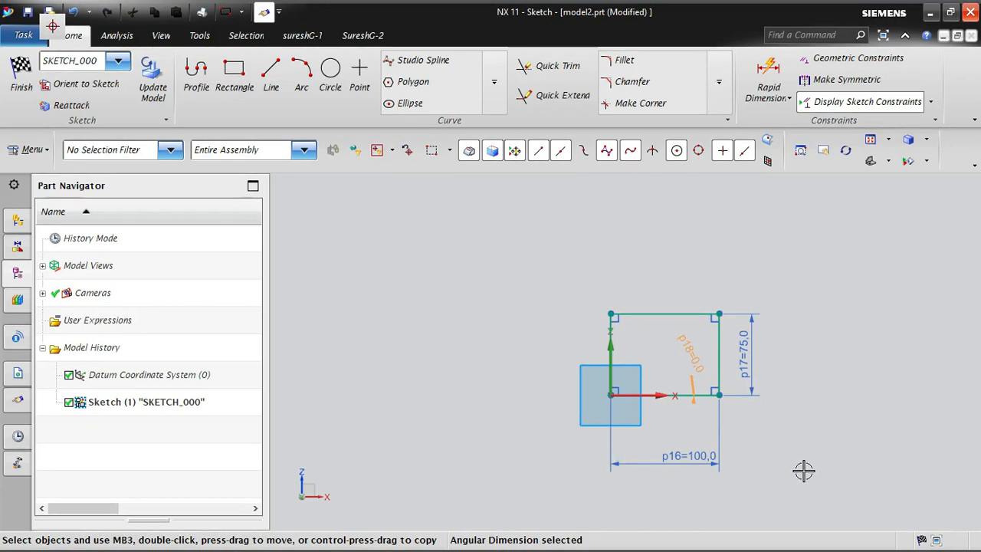
Step: Restrict selection to the Curve type and delete all four lines of the 100 by 75 mm rectangle
{"action": "left_click", "coordinate": [235, 70]}
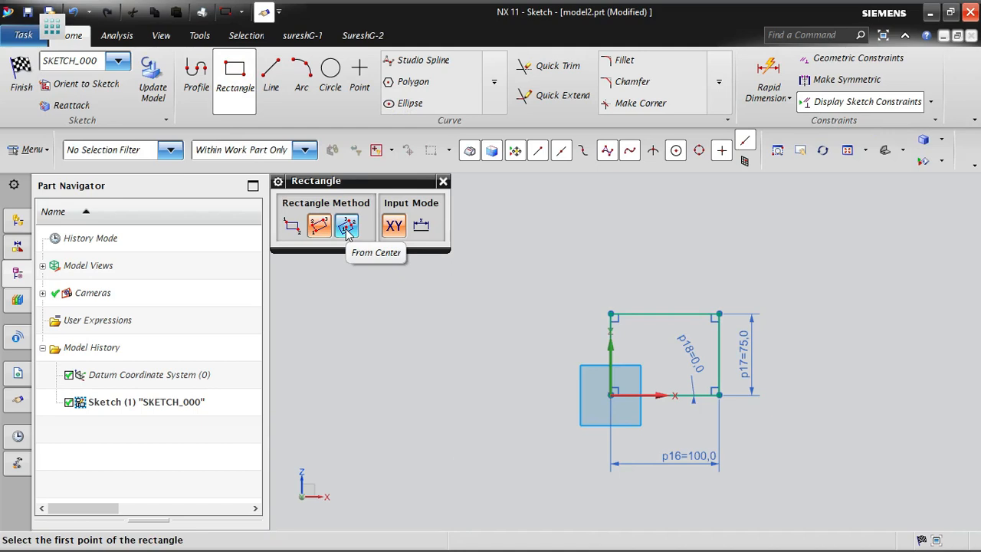
{"action": "key", "text": "Escape"}
{"action": "left_click", "coordinate": [170, 149]}
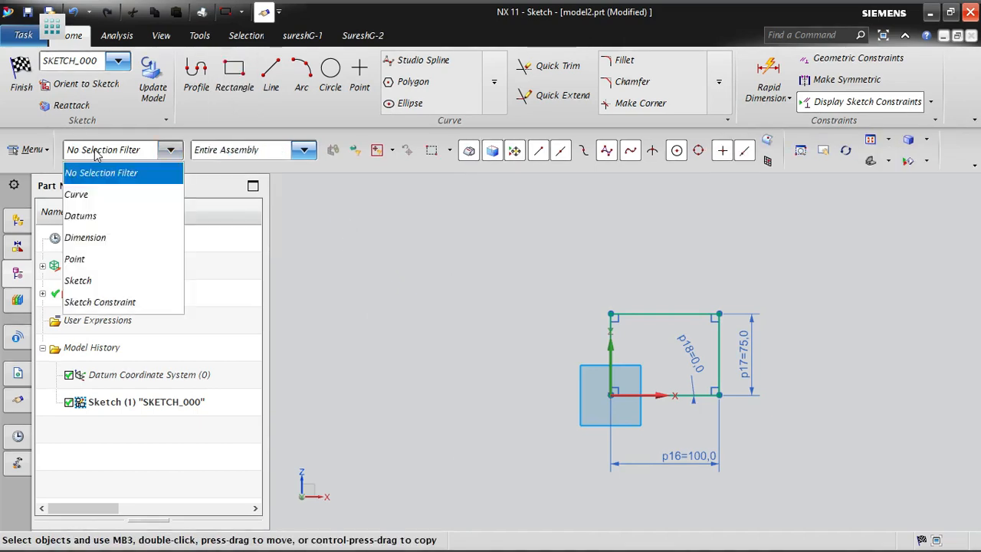
{"action": "left_click", "coordinate": [76, 195]}
{"action": "key", "text": "ctrl+a"}
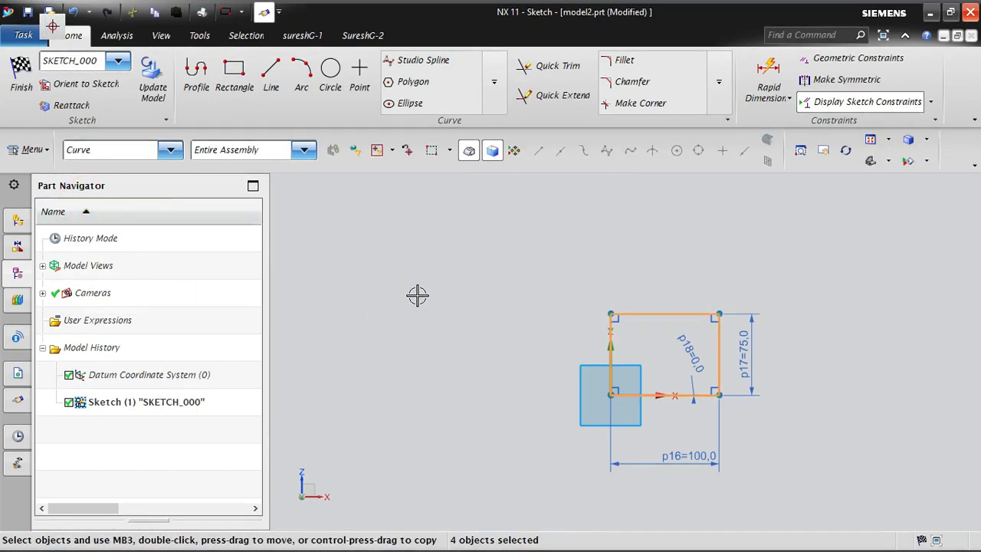
{"action": "key", "text": "Delete"}
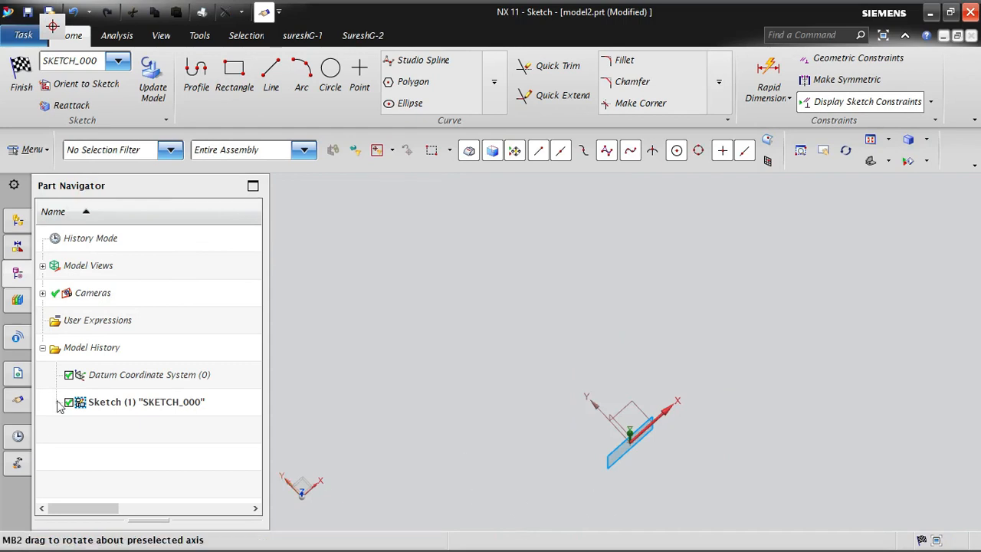
Step: Rotate the view away from the sketch plane and orient it back to the sketch
{"action": "mouse_move", "coordinate": [726, 398]}
{"action": "middle_mouse_down"}
{"action": "mouse_move", "coordinate": [665, 360]}
{"action": "mouse_move", "coordinate": [567, 372]}
{"action": "mouse_move", "coordinate": [755, 436]}
{"action": "mouse_move", "coordinate": [705, 464]}
{"action": "mouse_move", "coordinate": [768, 506]}
{"action": "mouse_move", "coordinate": [564, 383]}
{"action": "mouse_move", "coordinate": [551, 407]}
{"action": "mouse_move", "coordinate": [538, 344]}
{"action": "mouse_move", "coordinate": [491, 380]}
{"action": "middle_mouse_up"}
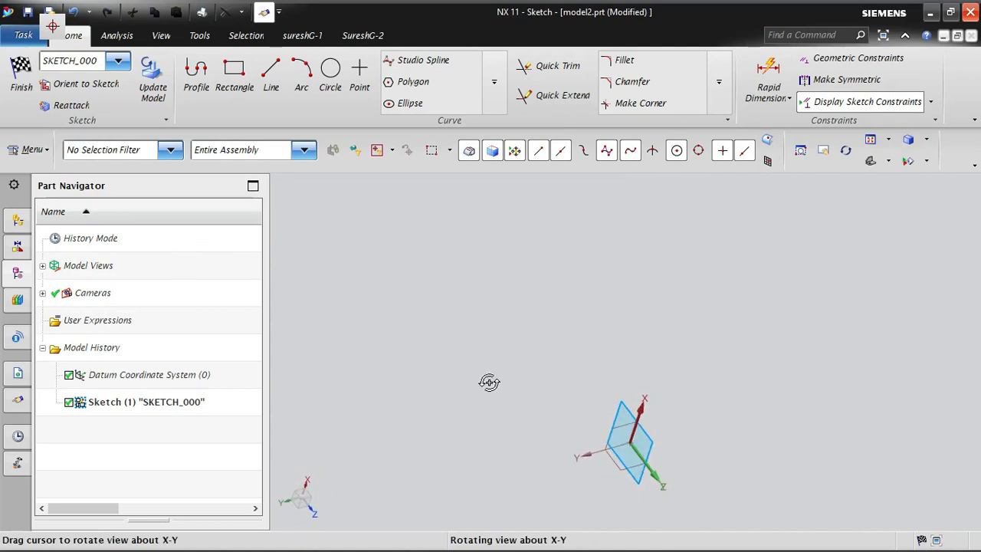
{"action": "right_click", "coordinate": [525, 232]}
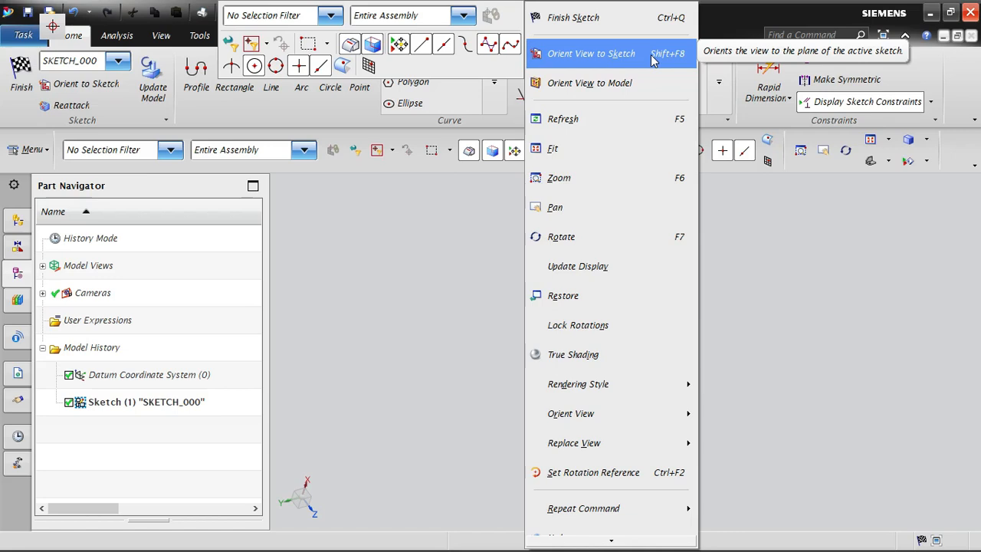
{"action": "left_click", "coordinate": [652, 53]}
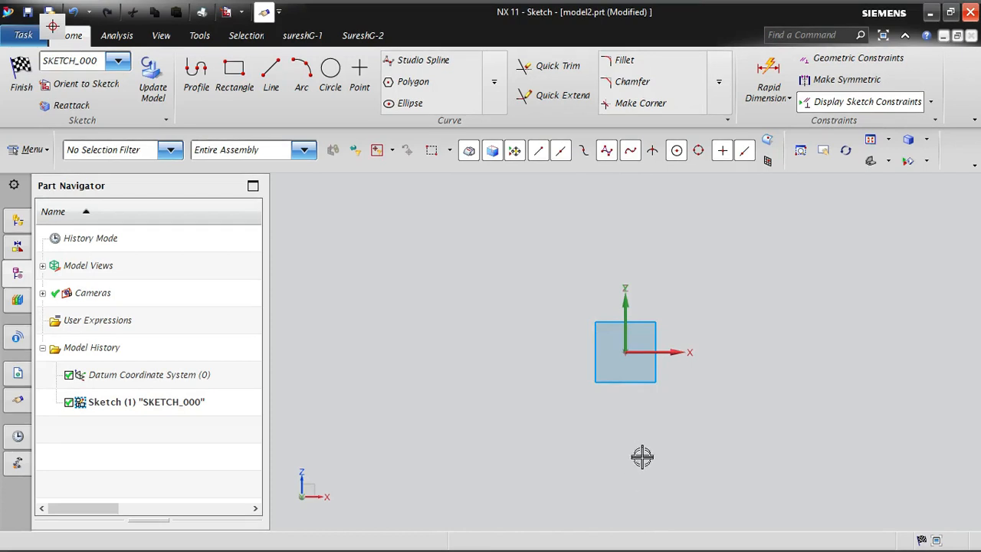
Step: Draw a From Center rectangle centred on the sketch origin, 250 mm wide along X and about 173.5 mm high
{"action": "left_click", "coordinate": [235, 76]}
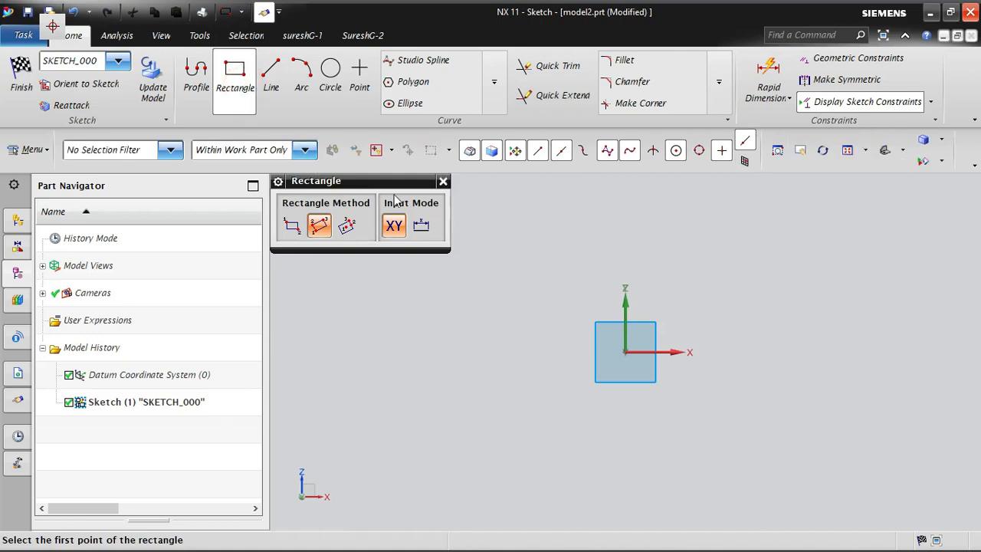
{"action": "left_click", "coordinate": [346, 225]}
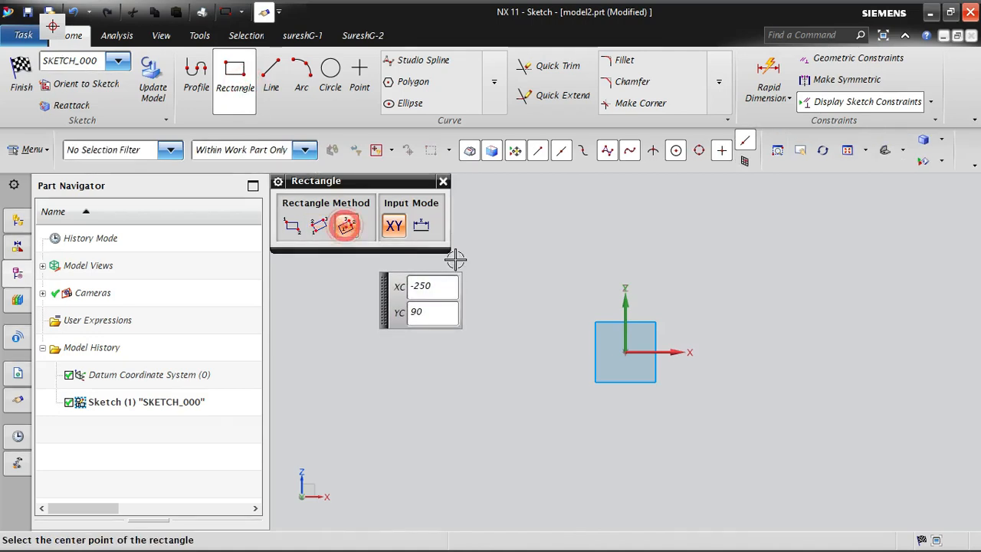
{"action": "left_click", "coordinate": [625, 352]}
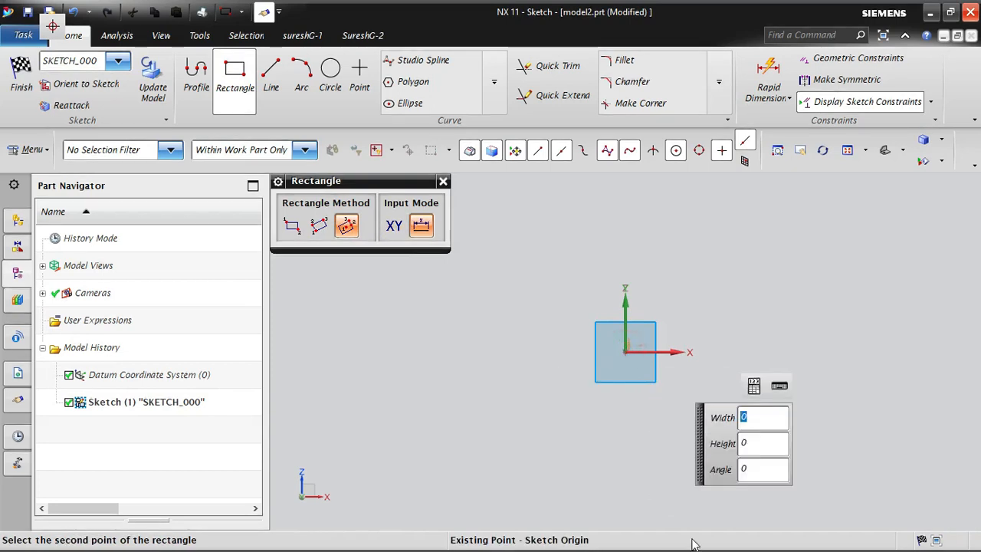
{"action": "left_click", "coordinate": [759, 349]}
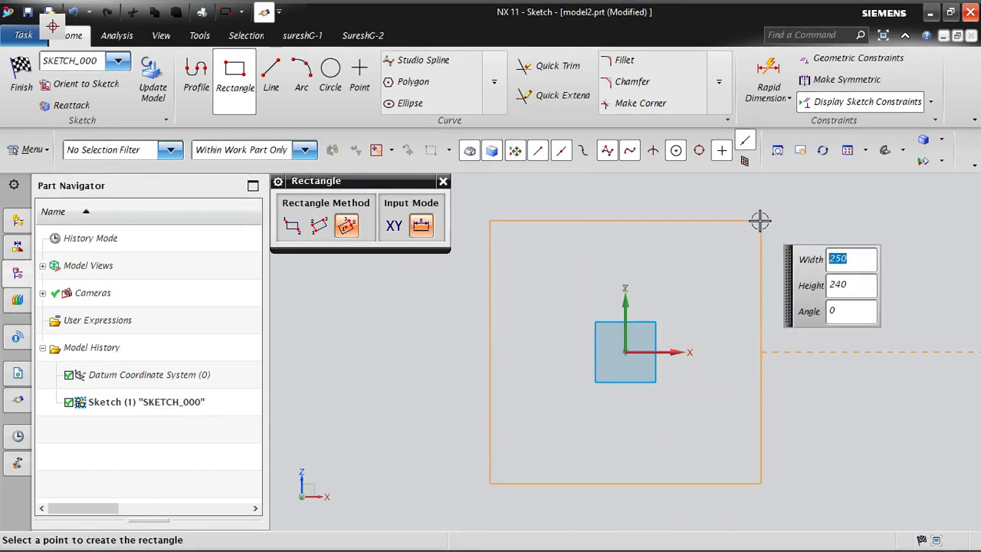
{"action": "left_click", "coordinate": [759, 257]}
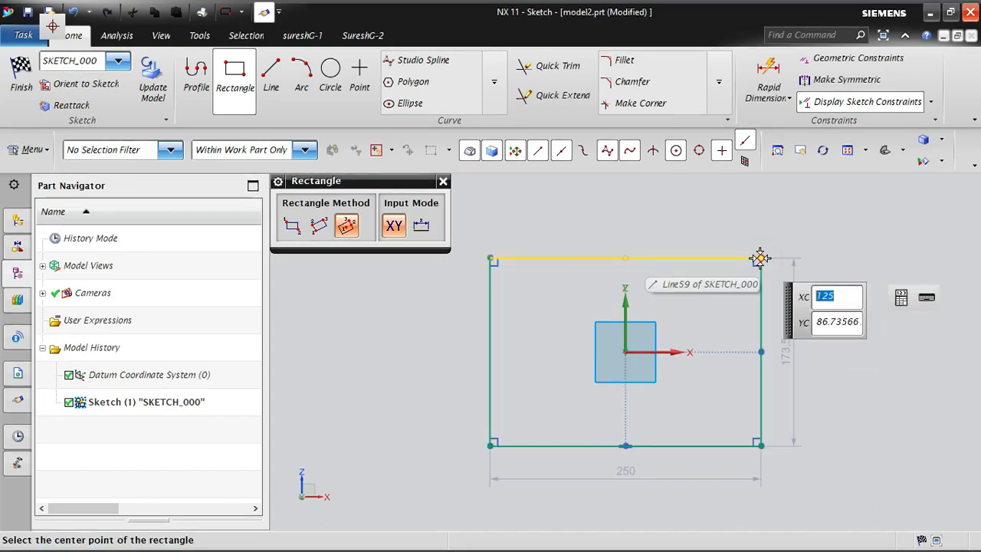
{"action": "key", "text": "Escape"}
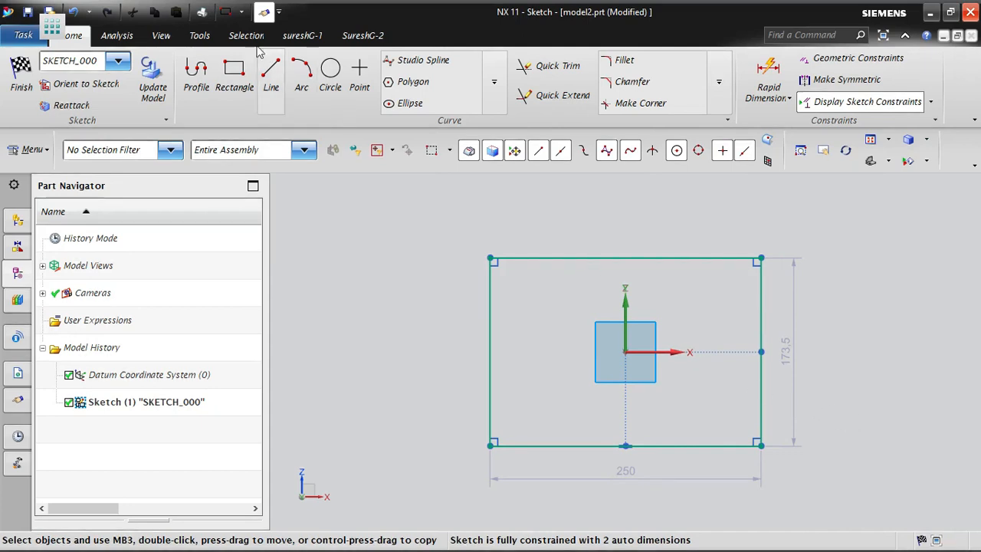
Step: Draw a second From Center rectangle, about 580 by 195 mm, above and to the right of the first one
{"action": "left_click", "coordinate": [234, 73]}
{"action": "scroll", "coordinate": [392, 412], "scroll_direction": "down", "scroll_amount": 4}
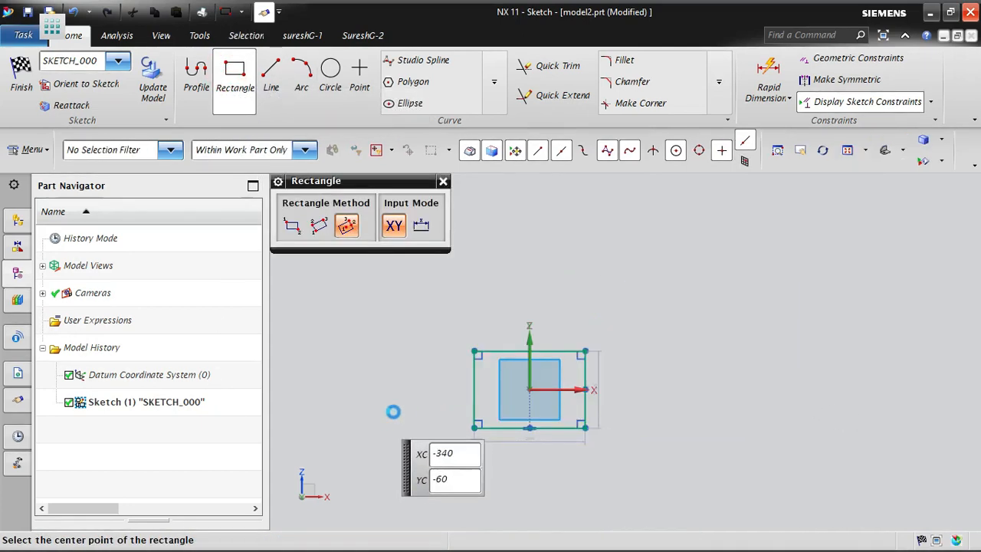
{"action": "left_click", "coordinate": [681, 297]}
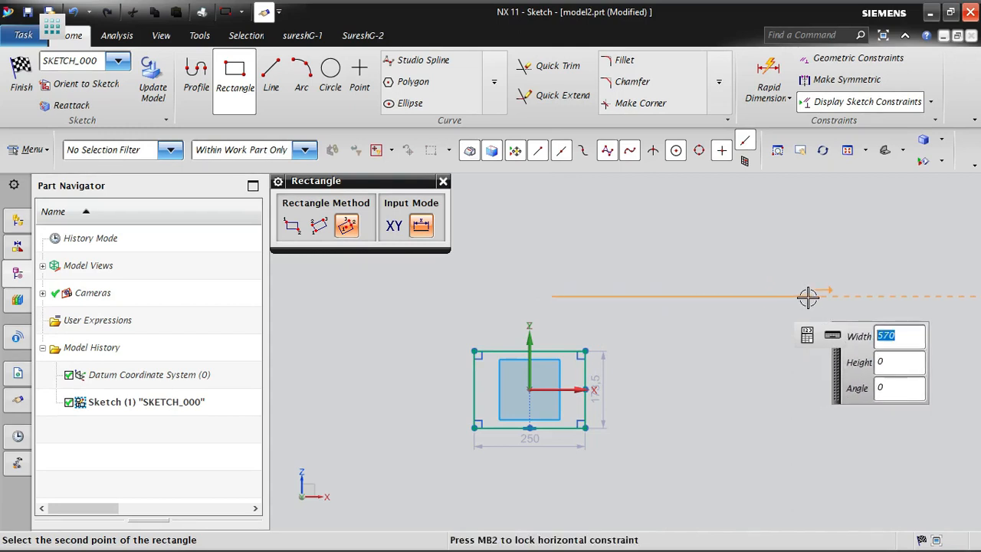
{"action": "left_click", "coordinate": [808, 297]}
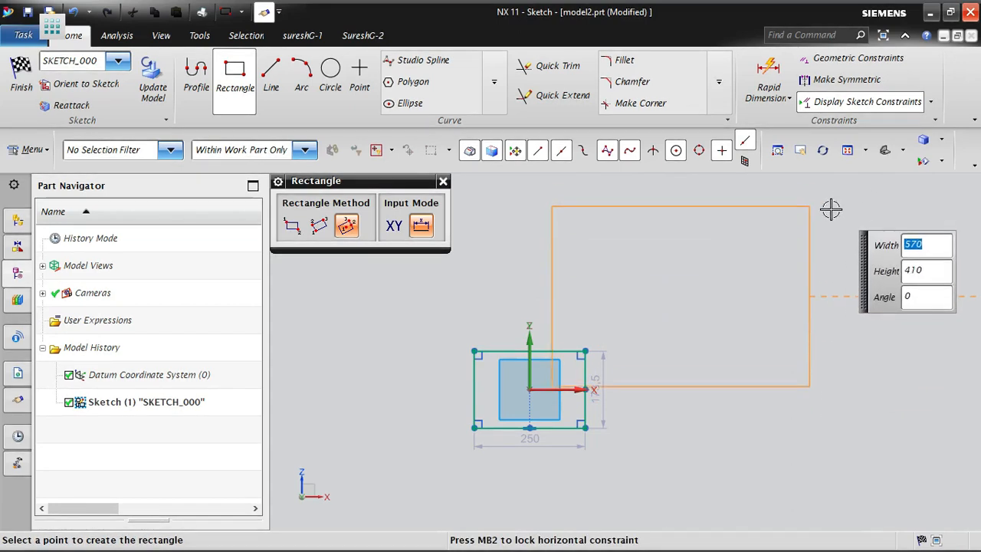
{"action": "left_click", "coordinate": [797, 253]}
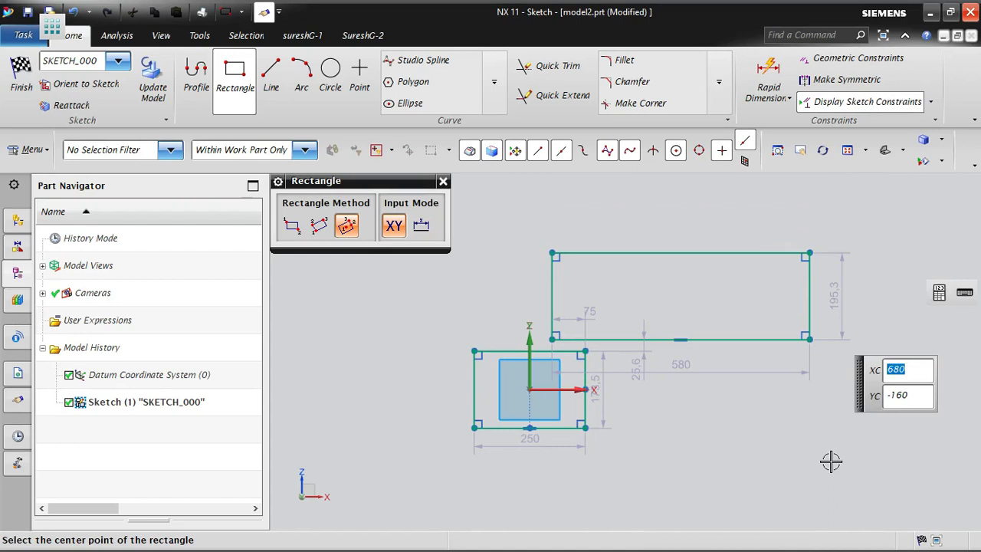
{"action": "key", "text": "Escape"}
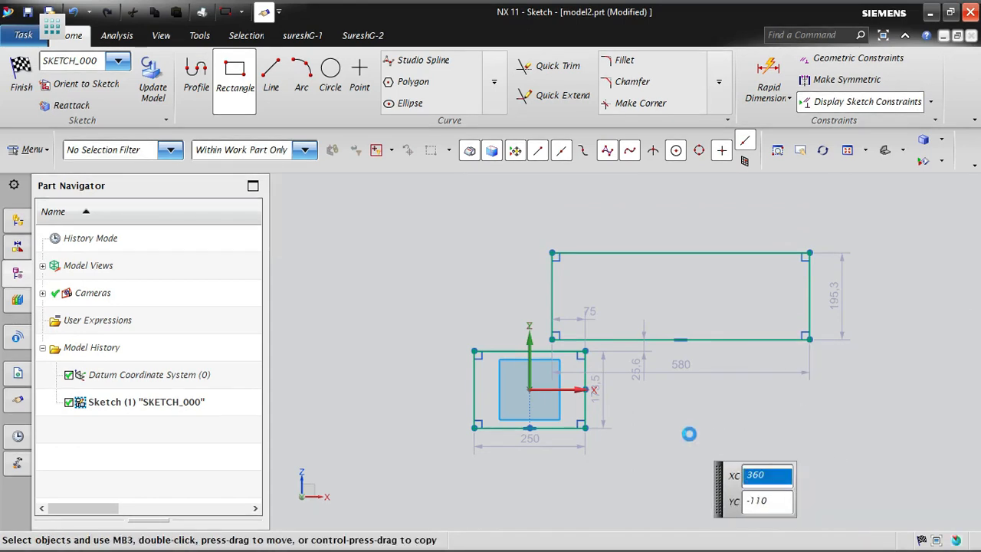
{"action": "left_click", "coordinate": [234, 73]}
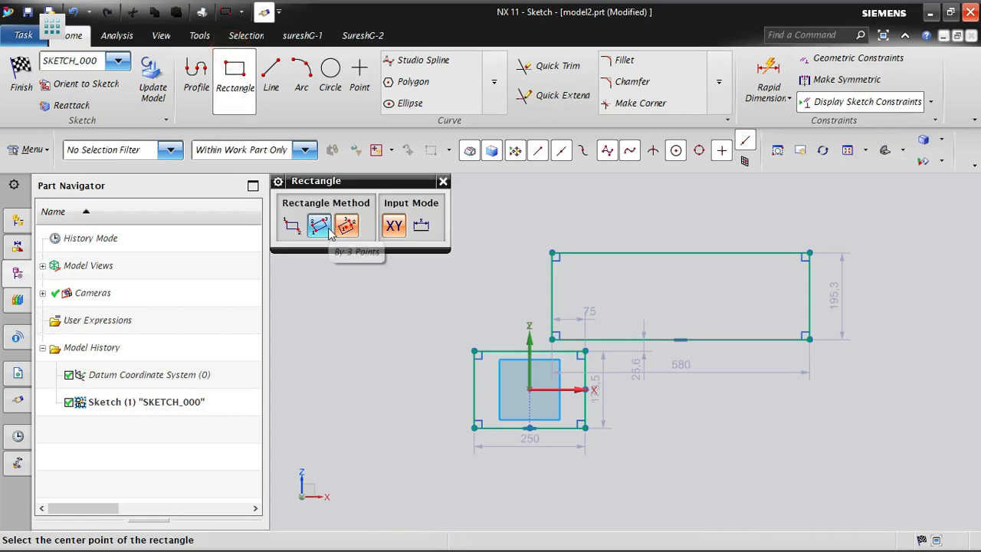
{"action": "left_click", "coordinate": [443, 183]}
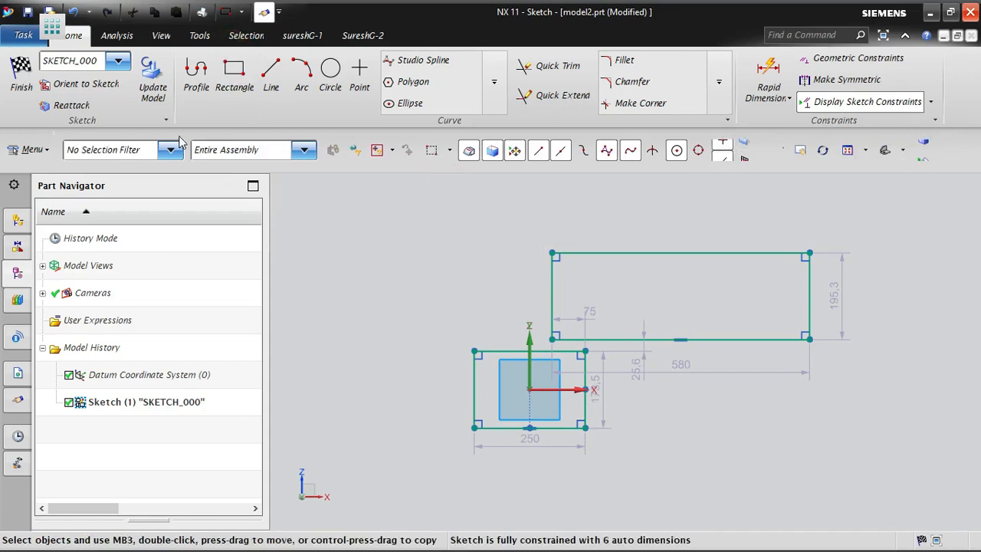
Step: Restrict selection to the Curve type and delete all the lines of both From Center rectangles
{"action": "left_click", "coordinate": [101, 150]}
{"action": "left_click", "coordinate": [76, 194]}
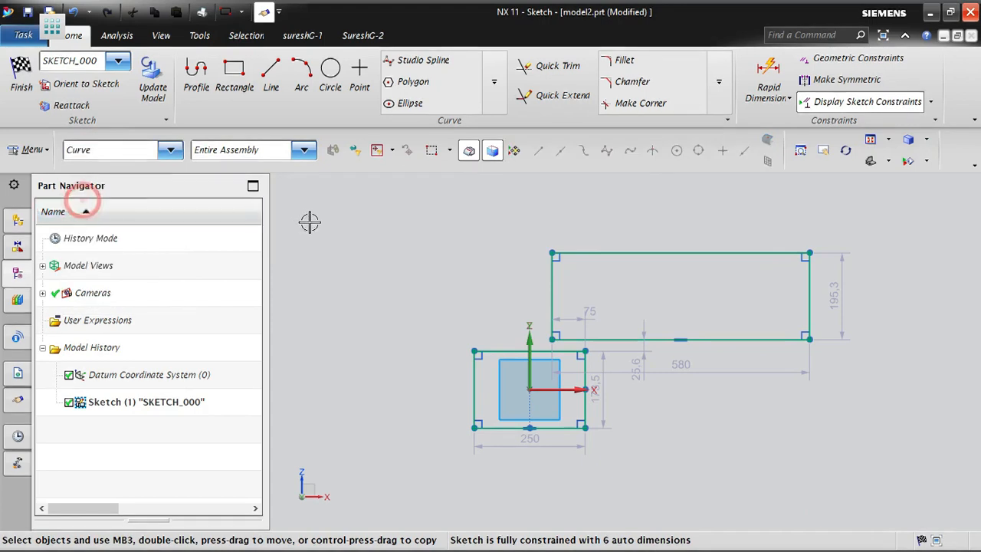
{"action": "key", "text": "ctrl+a"}
{"action": "key", "text": "Delete"}
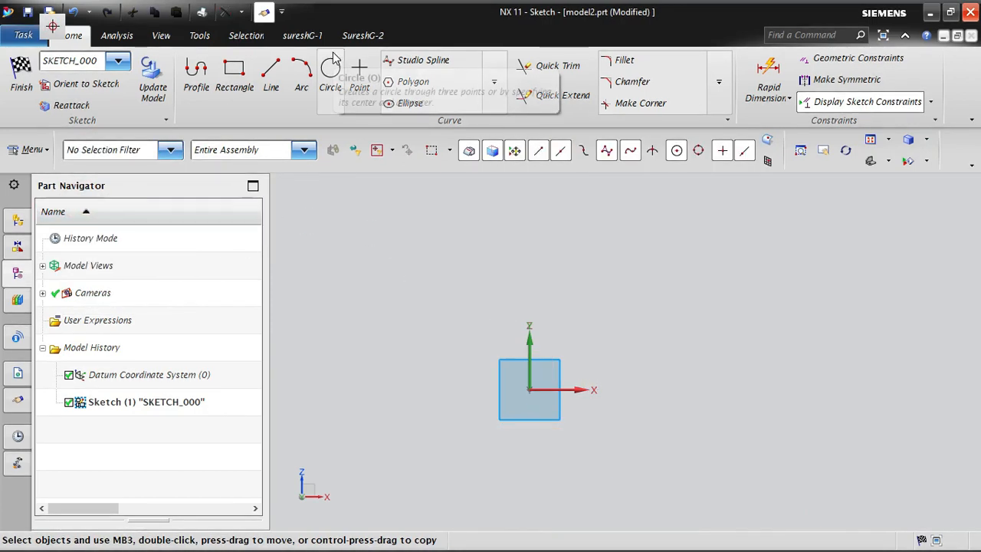
Step: Draw a horizontal line about 630 mm long above the origin and a vertical line about 520 mm long beyond its +X end
{"action": "left_click", "coordinate": [274, 73]}
{"action": "left_click", "coordinate": [455, 215]}
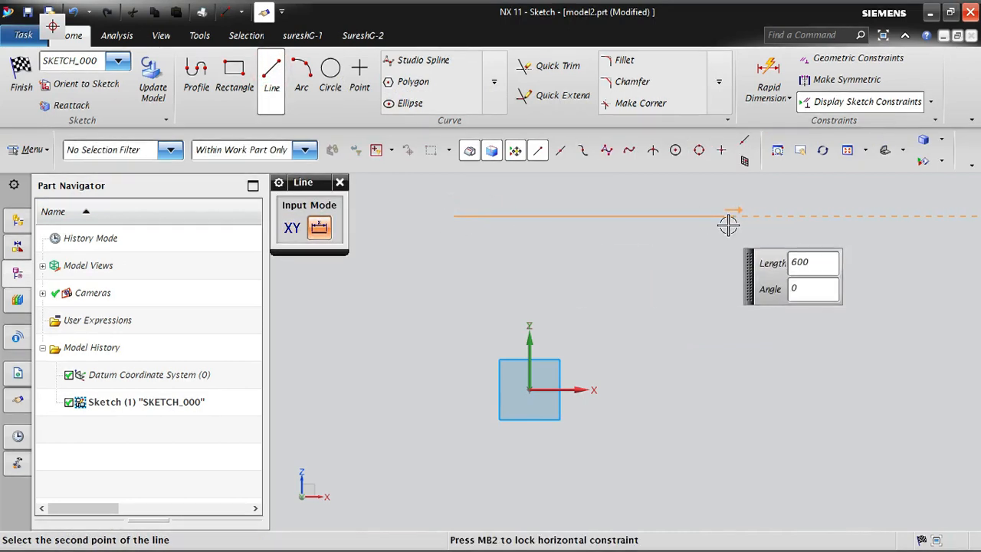
{"action": "left_click", "coordinate": [732, 224]}
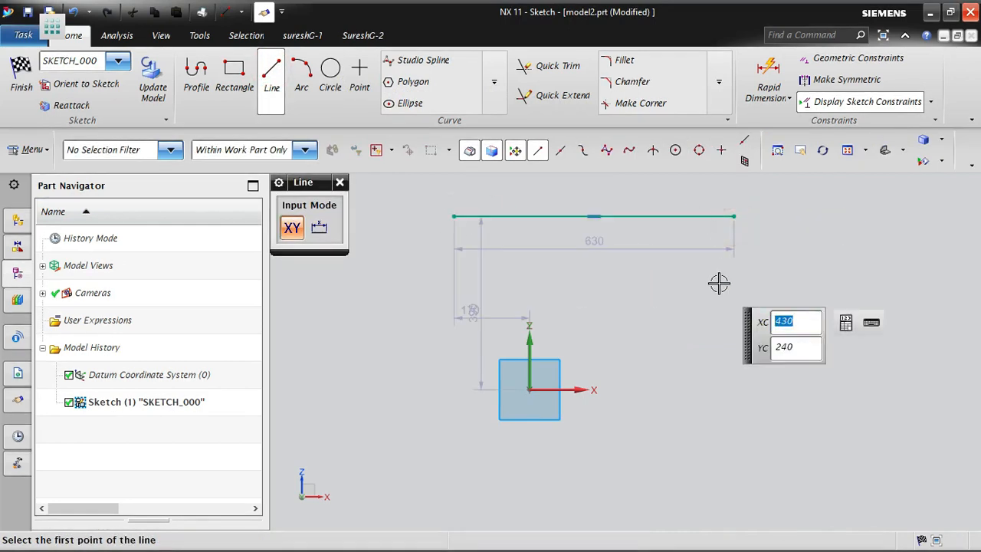
{"action": "left_click", "coordinate": [794, 217]}
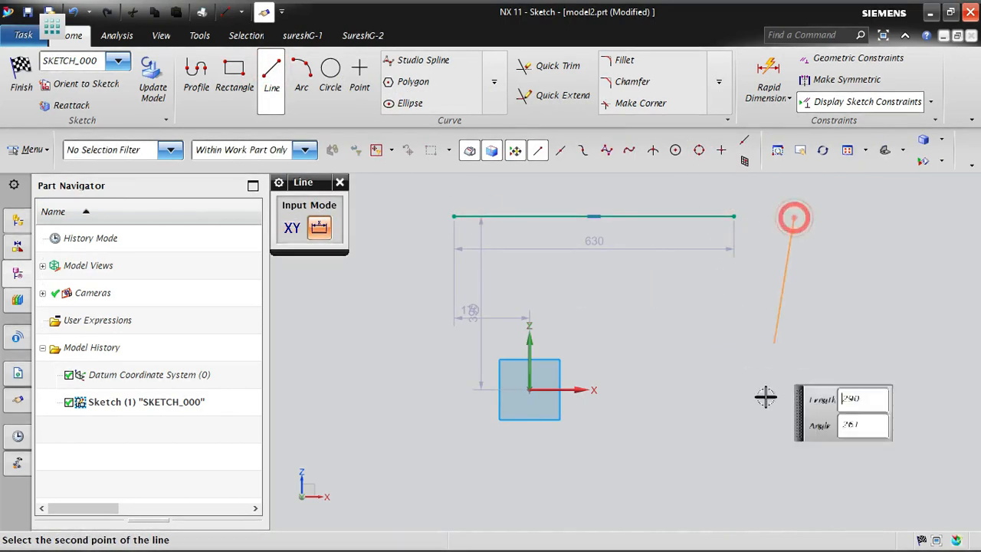
{"action": "left_click", "coordinate": [789, 445]}
{"action": "key", "text": "Escape"}
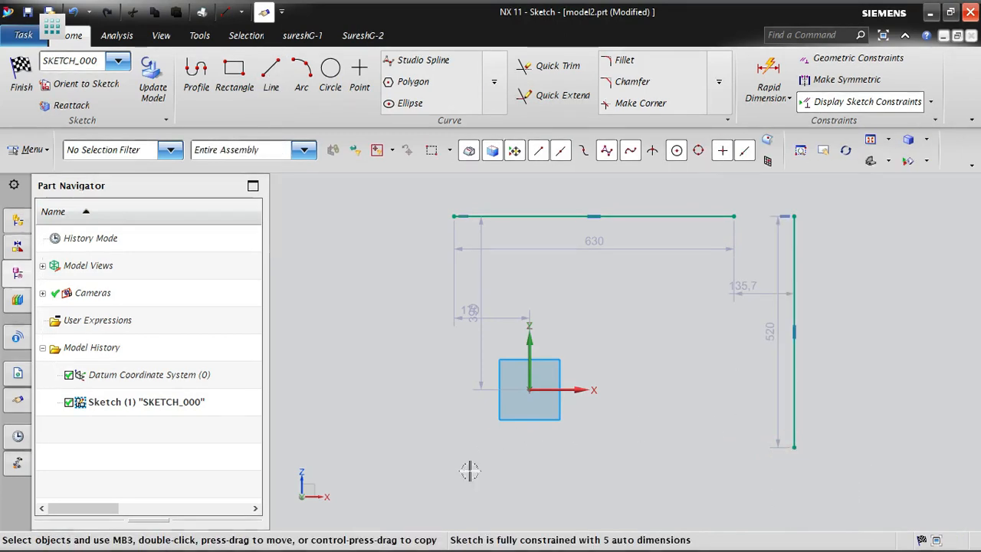
Step: Draw a third, vertical line about 350 mm long between the sketch origin and the 520 mm line
{"action": "left_click", "coordinate": [271, 73]}
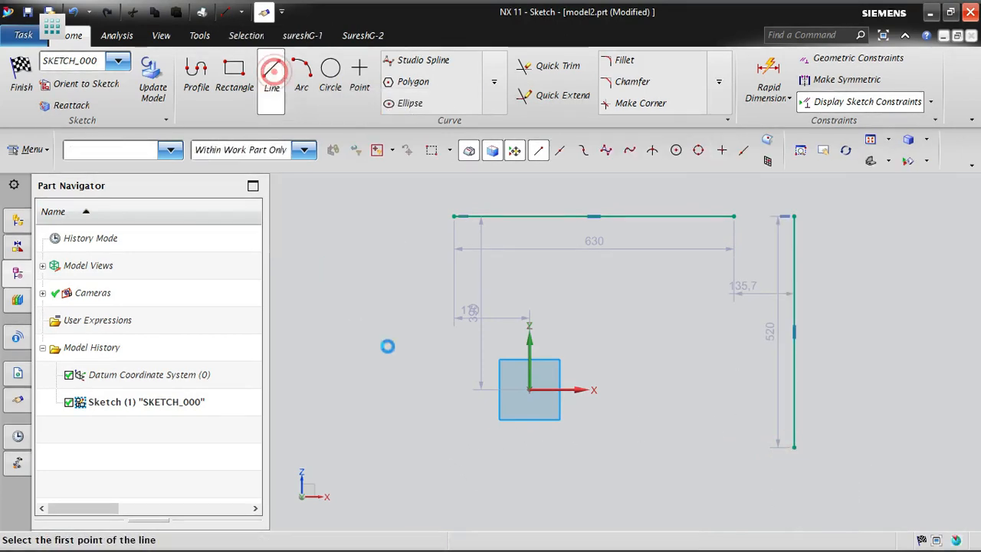
{"action": "left_click", "coordinate": [679, 309]}
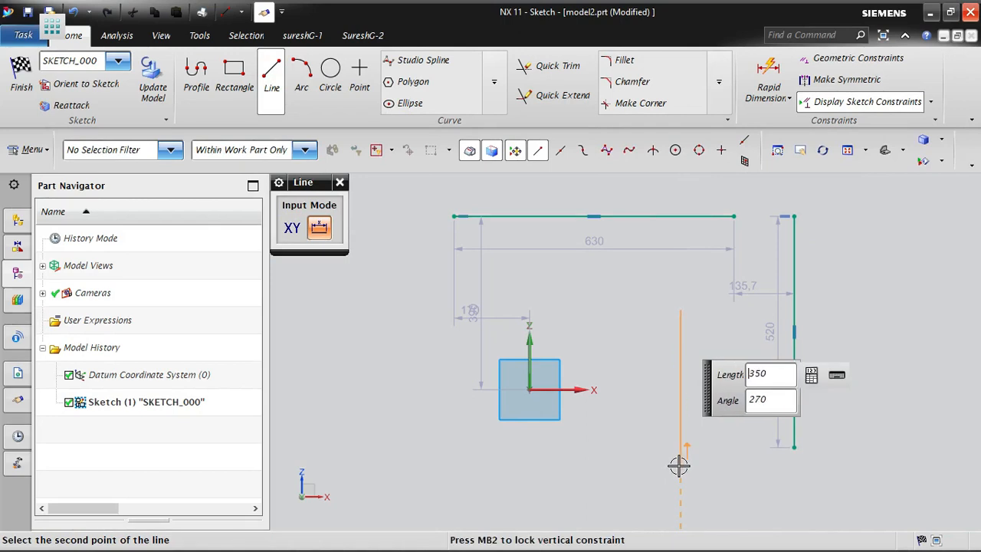
{"action": "left_click", "coordinate": [679, 465]}
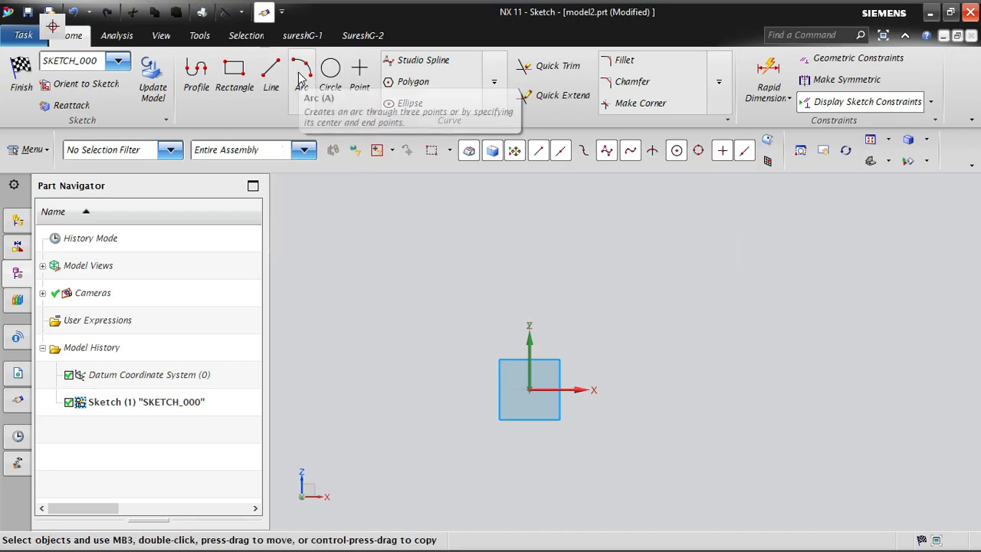
Step: Draw two arcs by three points, one of about 447 mm radius above the X axis and one of about 413 mm radius sweeping below it
{"action": "left_click", "coordinate": [301, 82]}
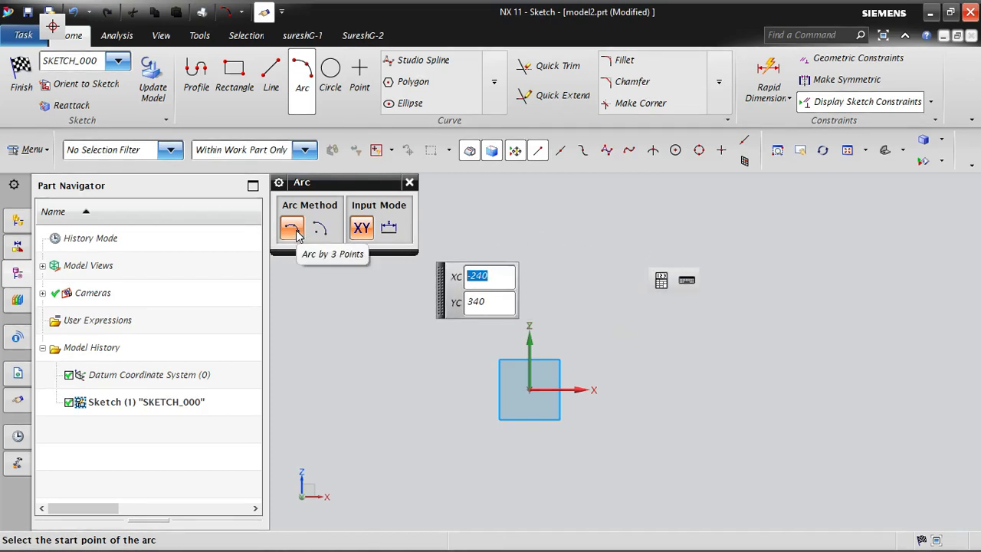
{"action": "left_click", "coordinate": [525, 231]}
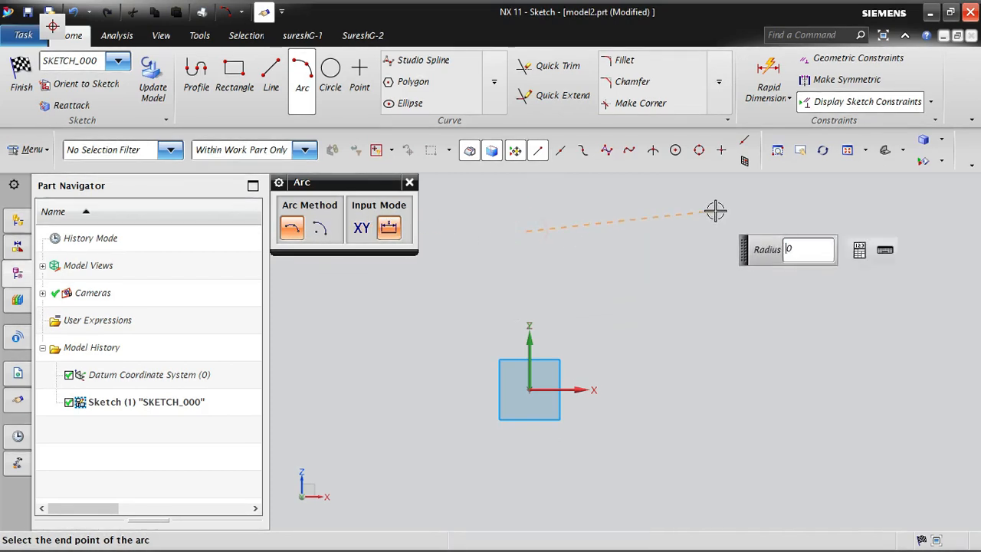
{"action": "left_click", "coordinate": [714, 210]}
{"action": "left_click", "coordinate": [814, 302]}
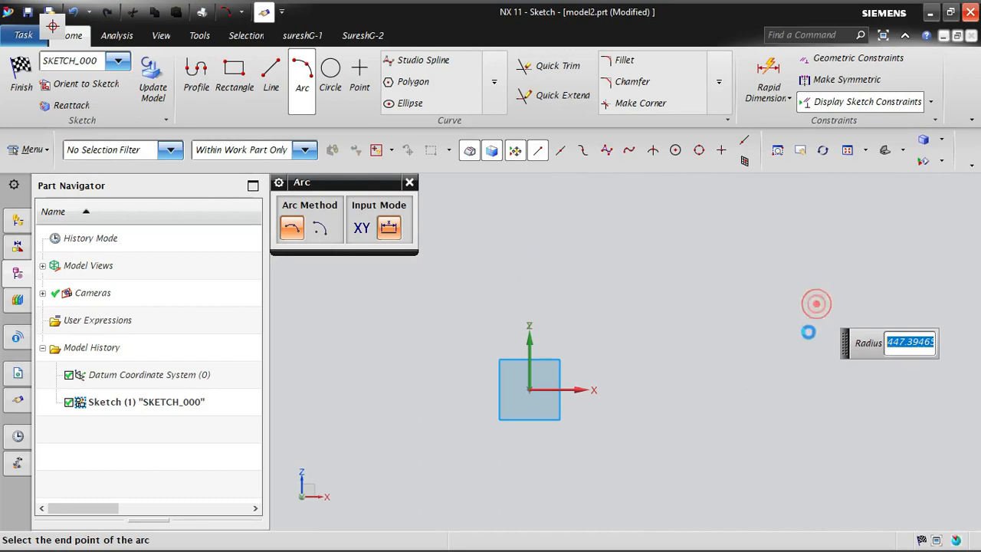
{"action": "left_click", "coordinate": [779, 447]}
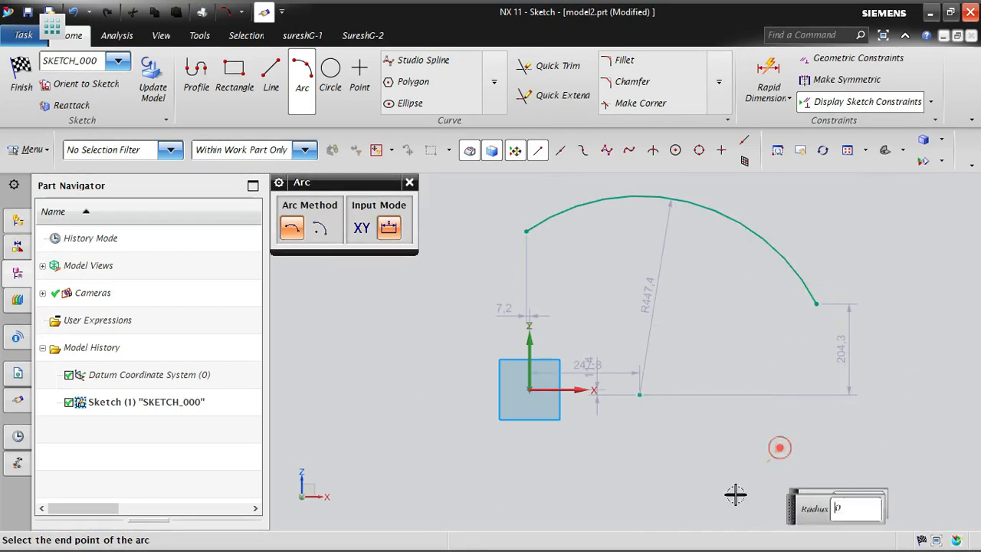
{"action": "left_click", "coordinate": [448, 373]}
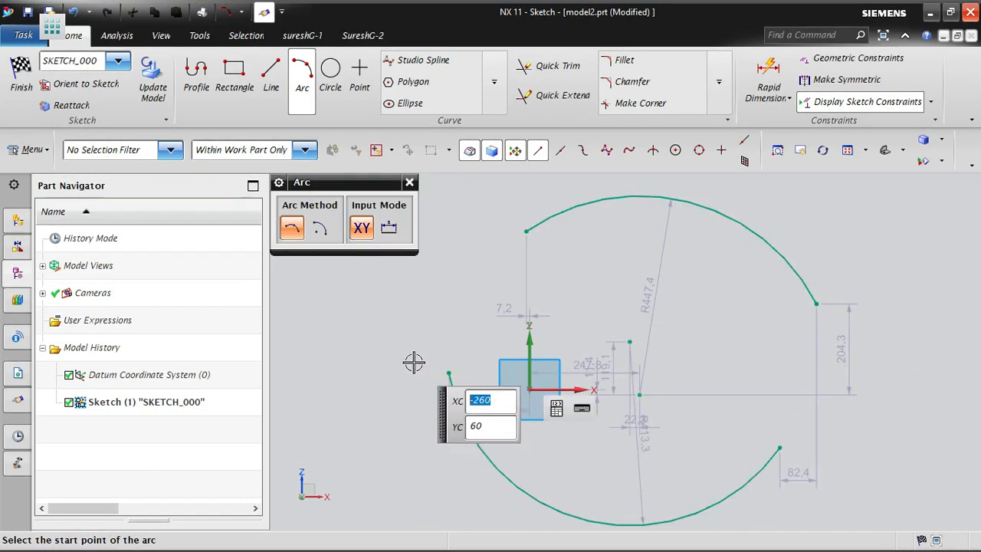
{"action": "key", "text": "Escape"}
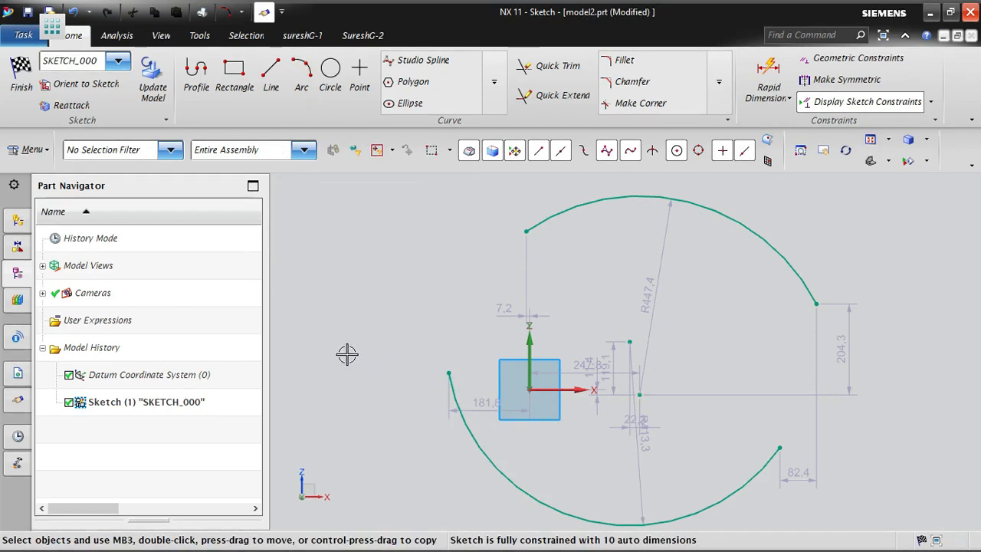
{"action": "left_click", "coordinate": [302, 73]}
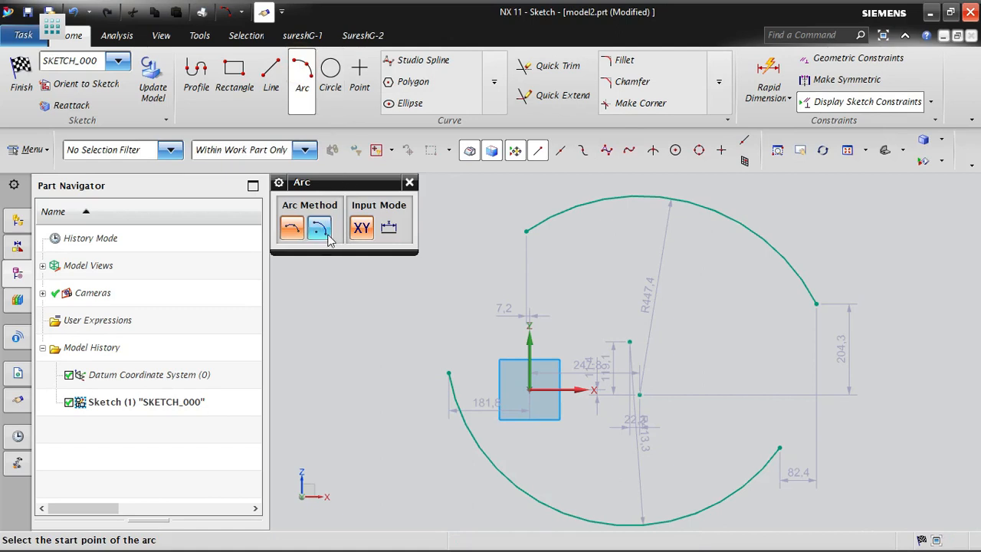
{"action": "scroll", "coordinate": [667, 376], "scroll_direction": "down", "scroll_amount": 4}
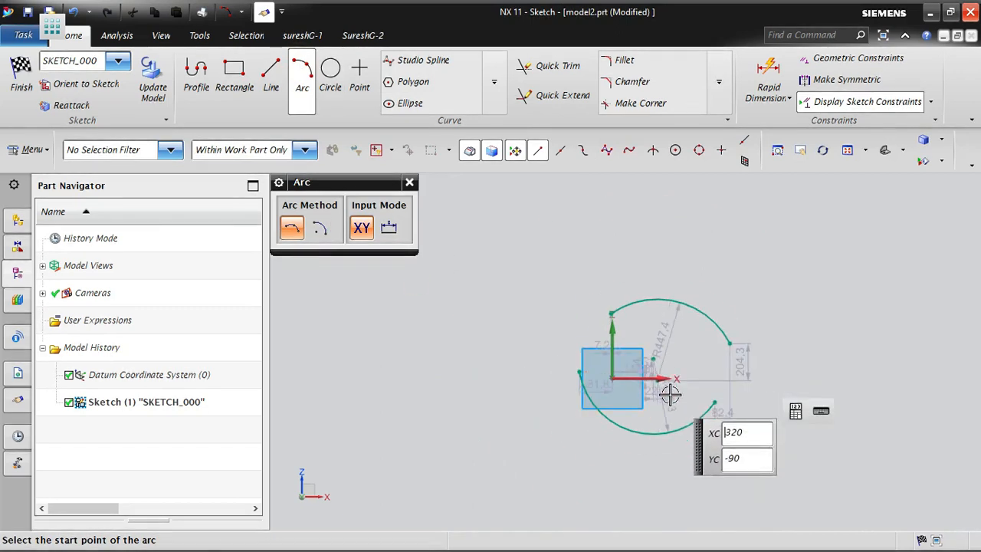
{"action": "scroll", "coordinate": [839, 279], "scroll_direction": "up", "scroll_amount": 5}
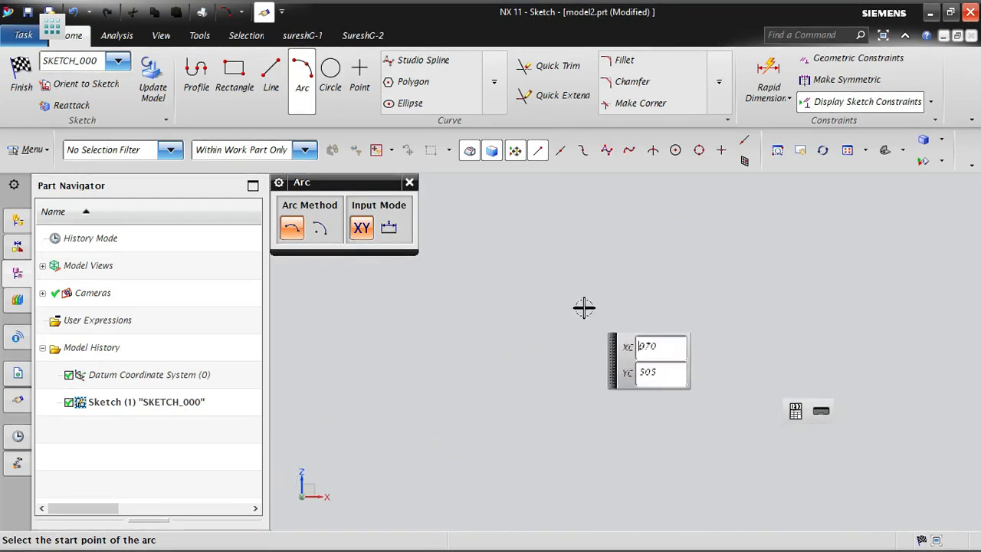
{"action": "key", "text": "Escape"}
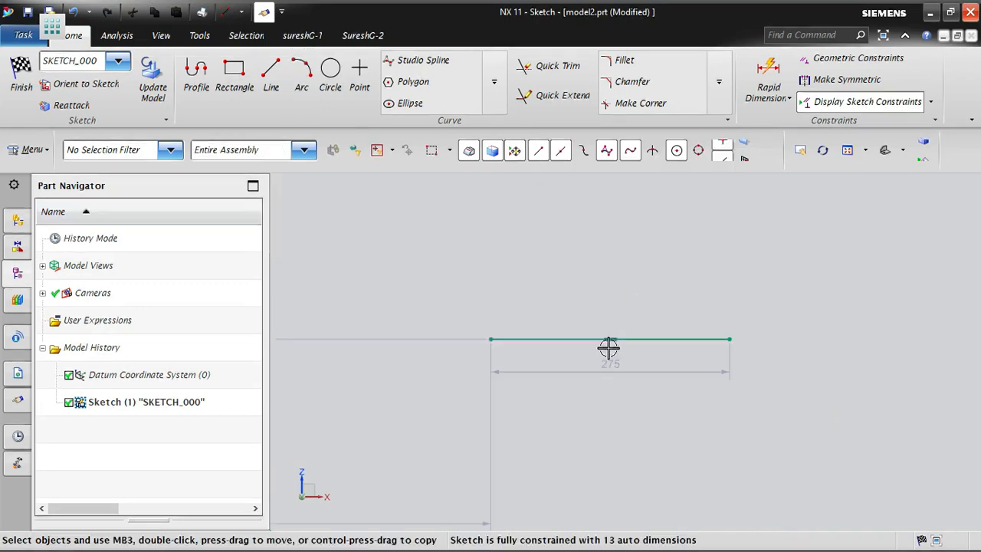
Step: Draw an arc by center and endpoints on the 275 mm line, centred on its midpoint and running from one line end to the other
{"action": "left_click", "coordinate": [301, 76]}
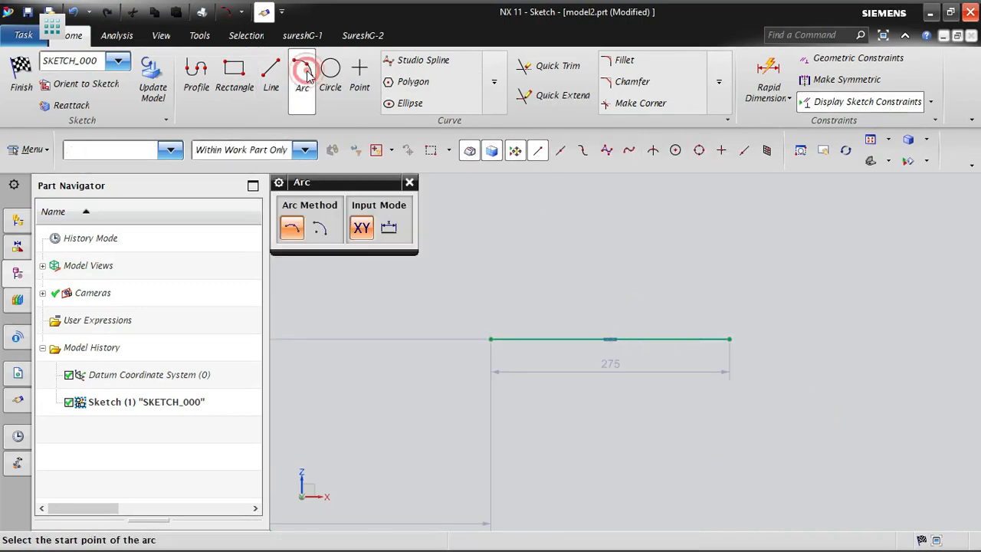
{"action": "left_click", "coordinate": [319, 228]}
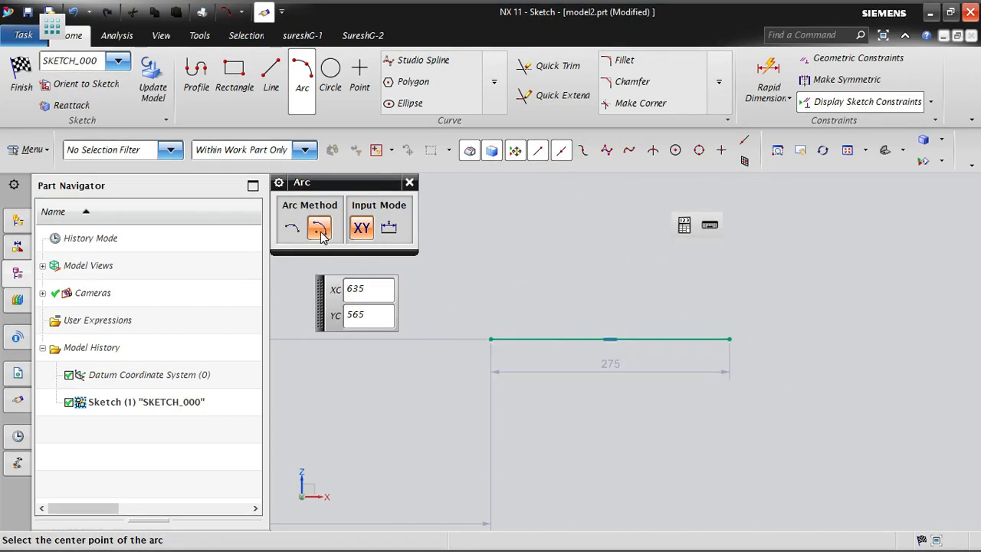
{"action": "left_click", "coordinate": [605, 338]}
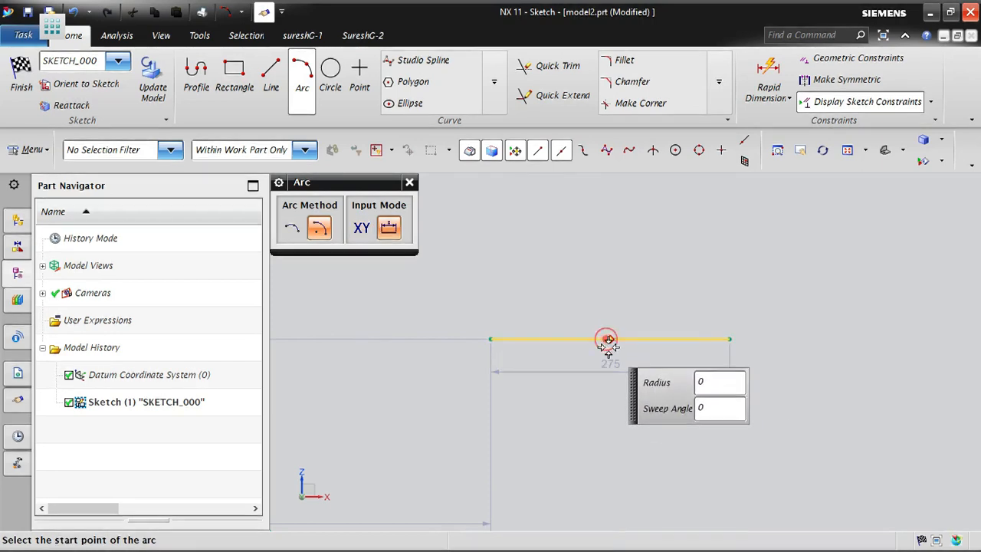
{"action": "left_click", "coordinate": [726, 340]}
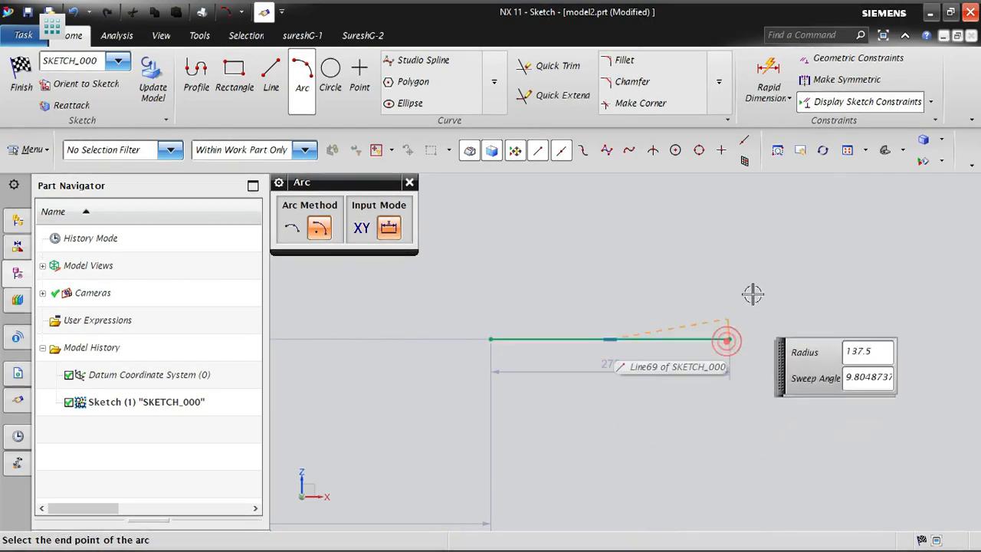
{"action": "left_click", "coordinate": [488, 340]}
{"action": "key", "text": "Escape"}
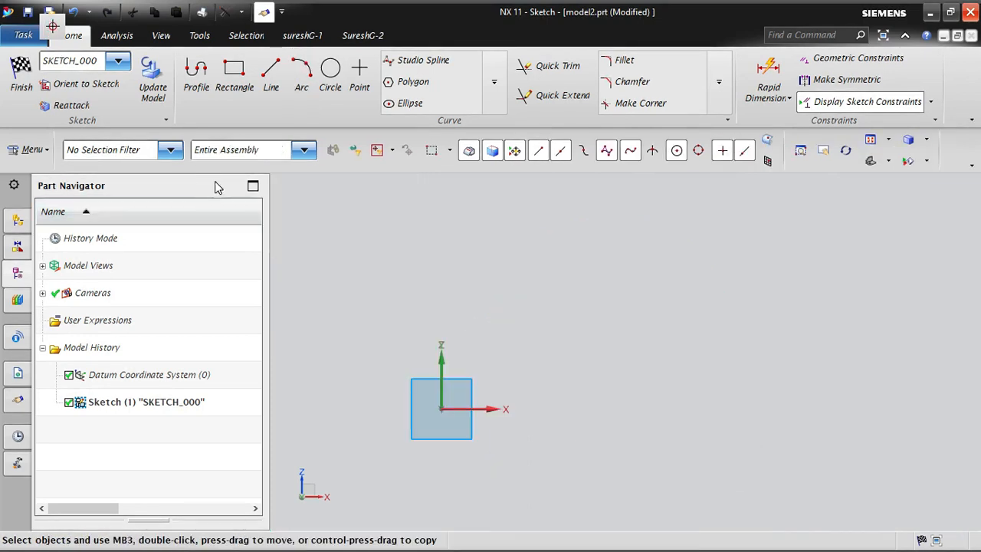
Step: Draw two 200 mm circles by center and diameter, one above the origin towards +X and one centred on the origin with control point snapping
{"action": "left_click", "coordinate": [327, 87]}
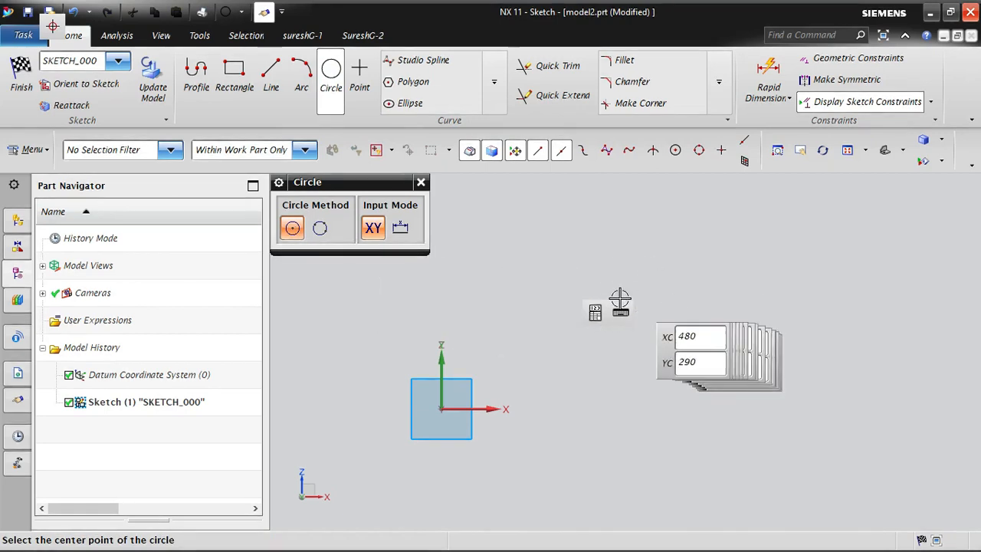
{"action": "left_click", "coordinate": [647, 276]}
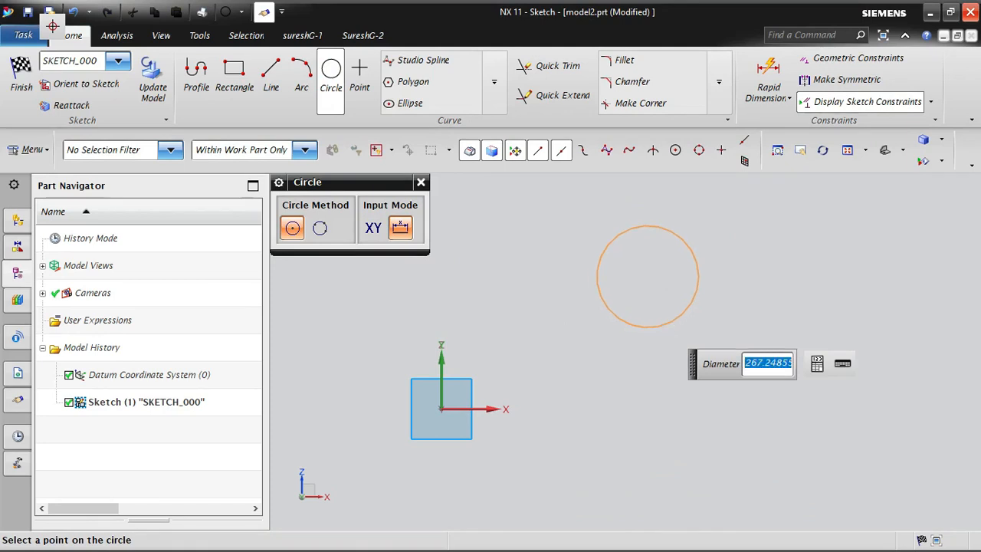
{"action": "key", "text": "Return"}
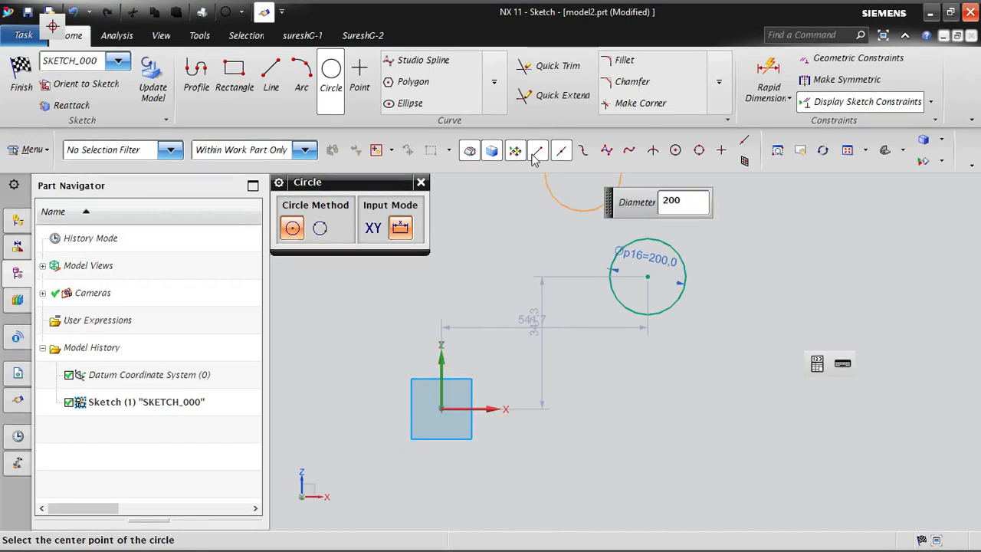
{"action": "left_click", "coordinate": [583, 151]}
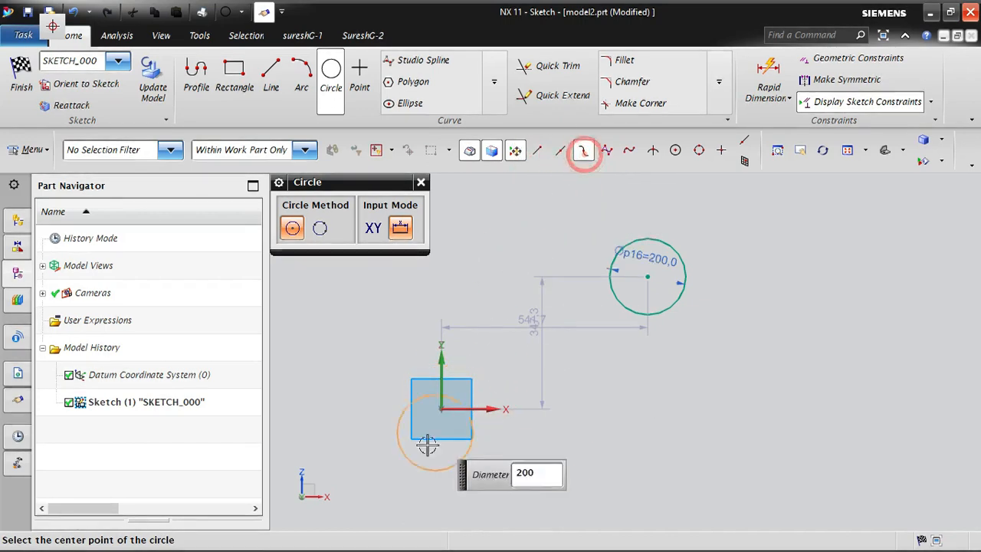
{"action": "left_click", "coordinate": [440, 408]}
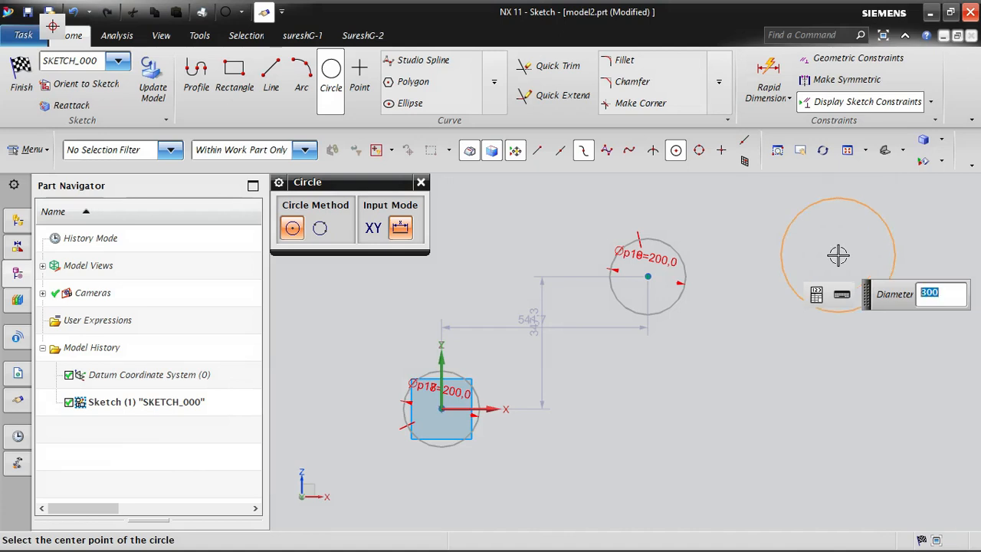
Step: Place a 300 mm diameter circle on the +X side of the upper 200 mm circle, and a concentric 400 mm circle around it
{"action": "left_click", "coordinate": [763, 303]}
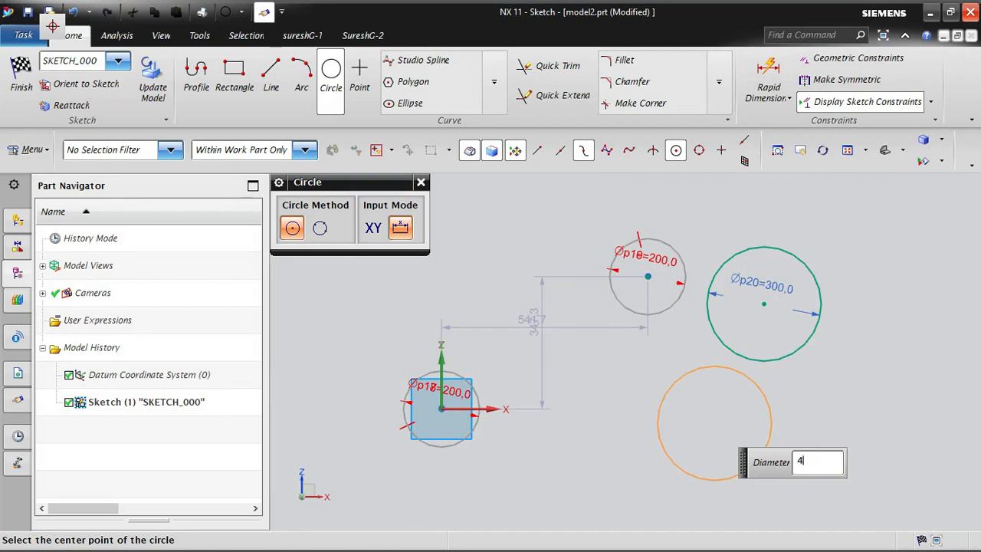
{"action": "key", "text": "Return"}
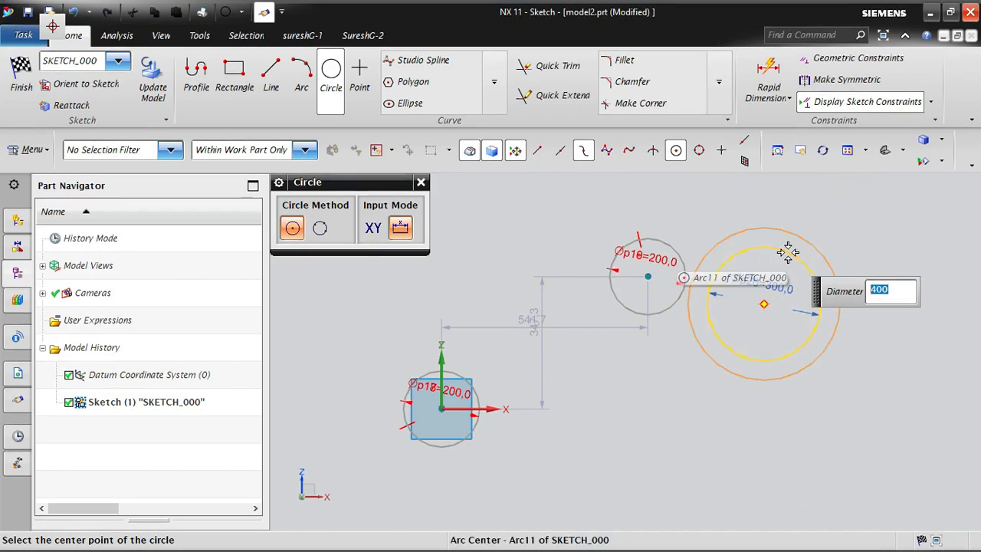
{"action": "left_click", "coordinate": [764, 304]}
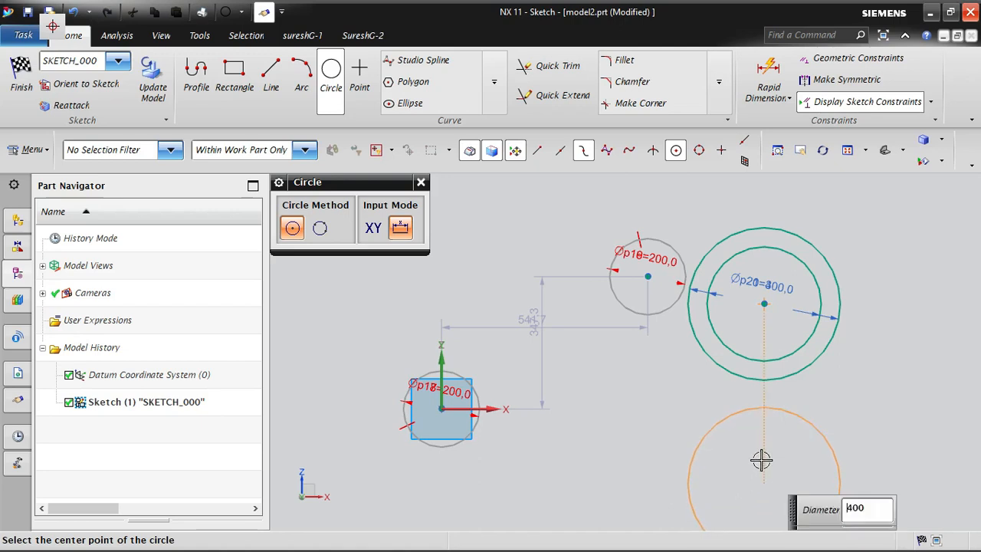
{"action": "key", "text": "Escape"}
{"action": "key", "text": "Escape"}
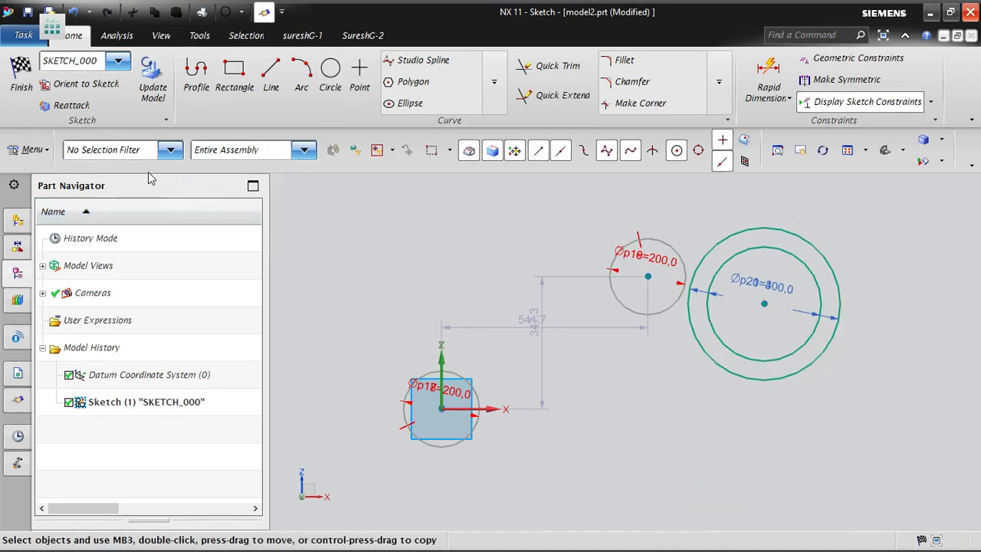
Step: Restrict selection to the Curve type and delete all the circles in the sketch
{"action": "left_click", "coordinate": [145, 150]}
{"action": "left_click", "coordinate": [76, 194]}
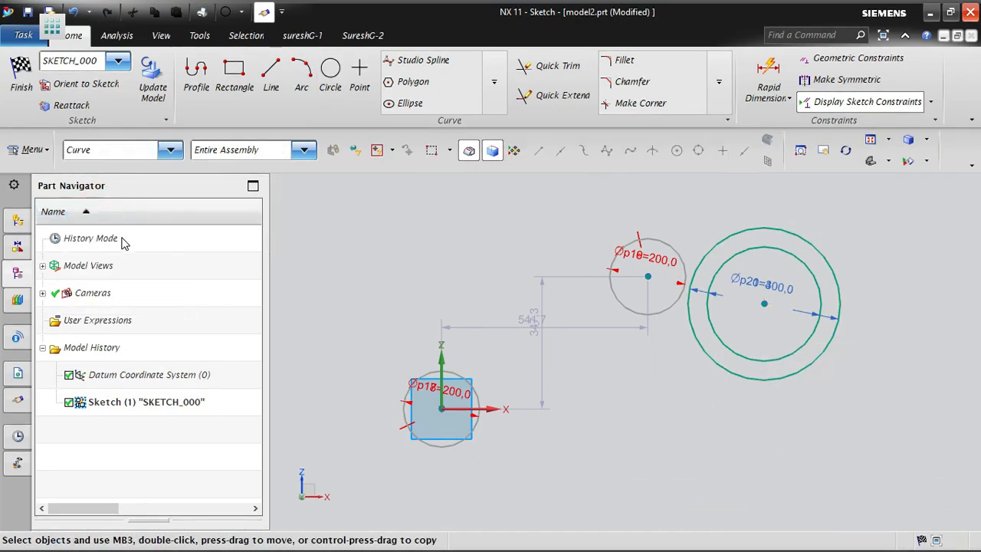
{"action": "key", "text": "ctrl+a"}
{"action": "key", "text": "Delete"}
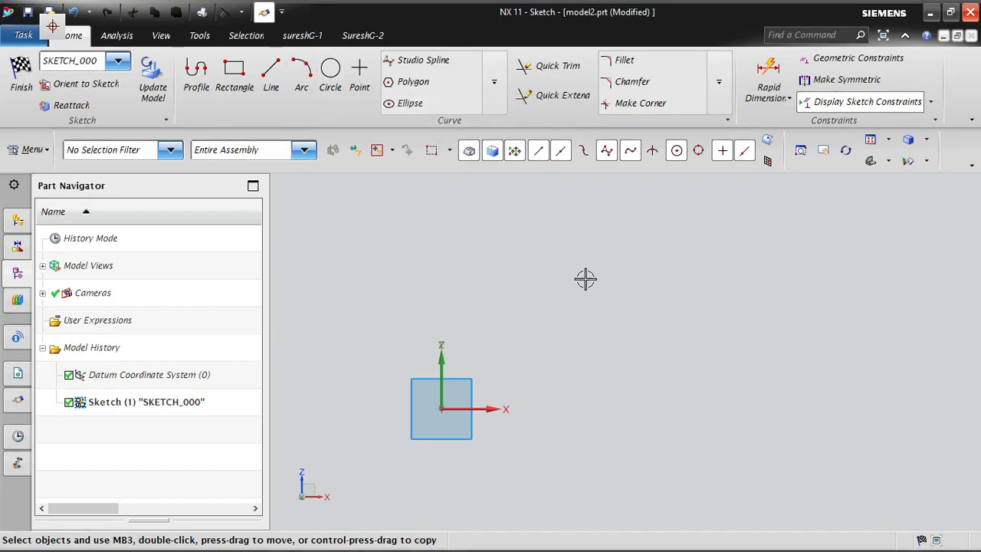
{"action": "right_click", "coordinate": [613, 227]}
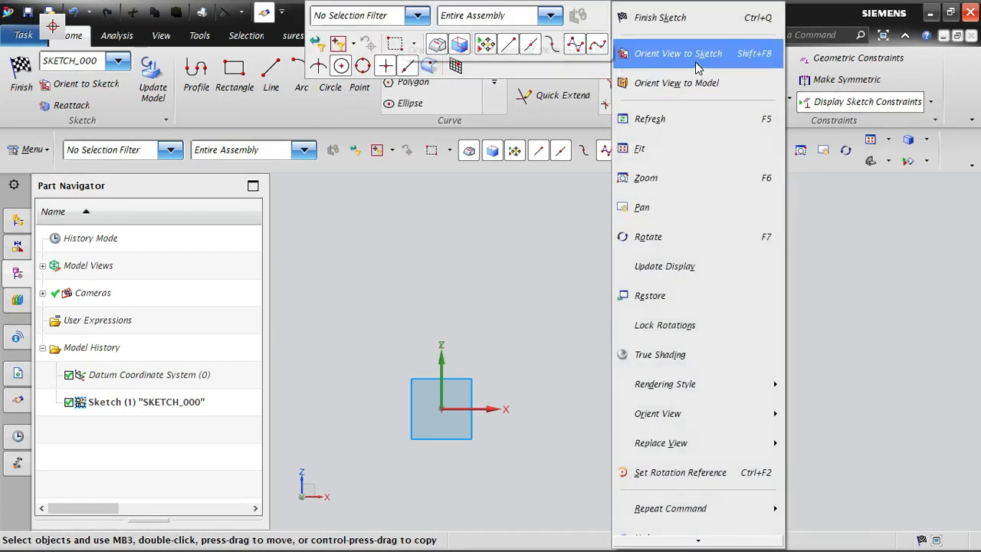
{"action": "left_click", "coordinate": [466, 292]}
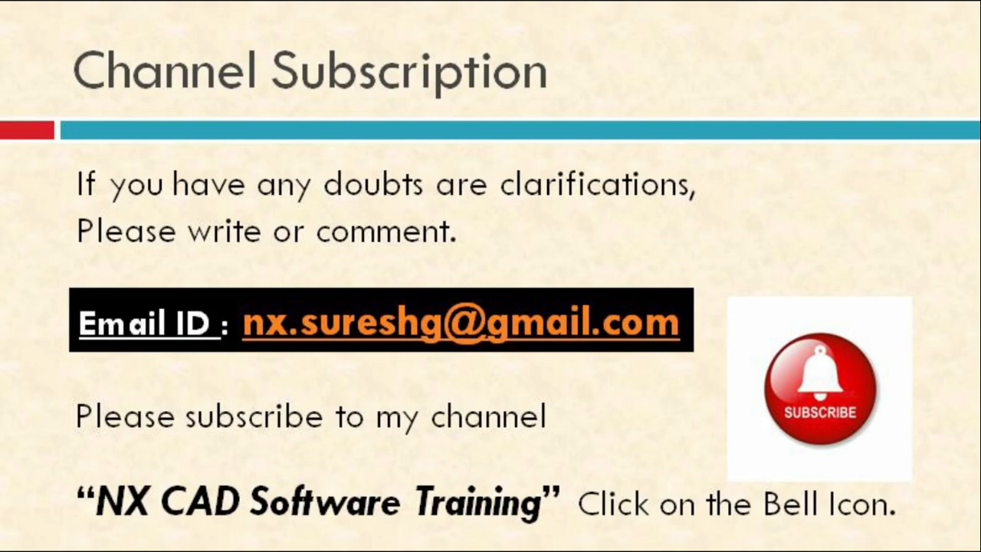